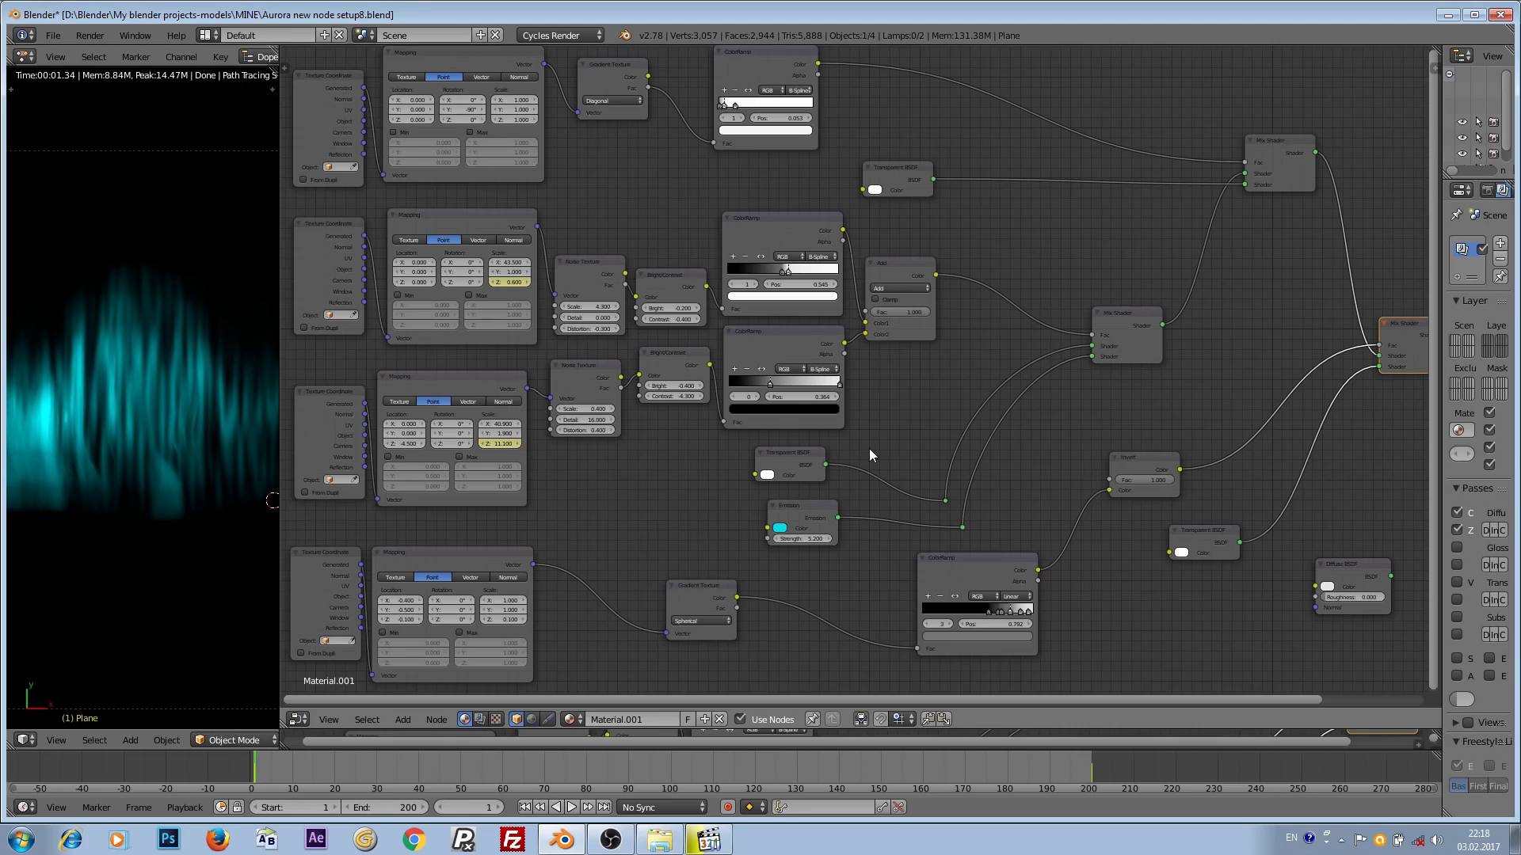
Frame the entire aurora node tree and box-select the two noise texture branches in the middle rows
{"action": "key", "text": "shift+space"}
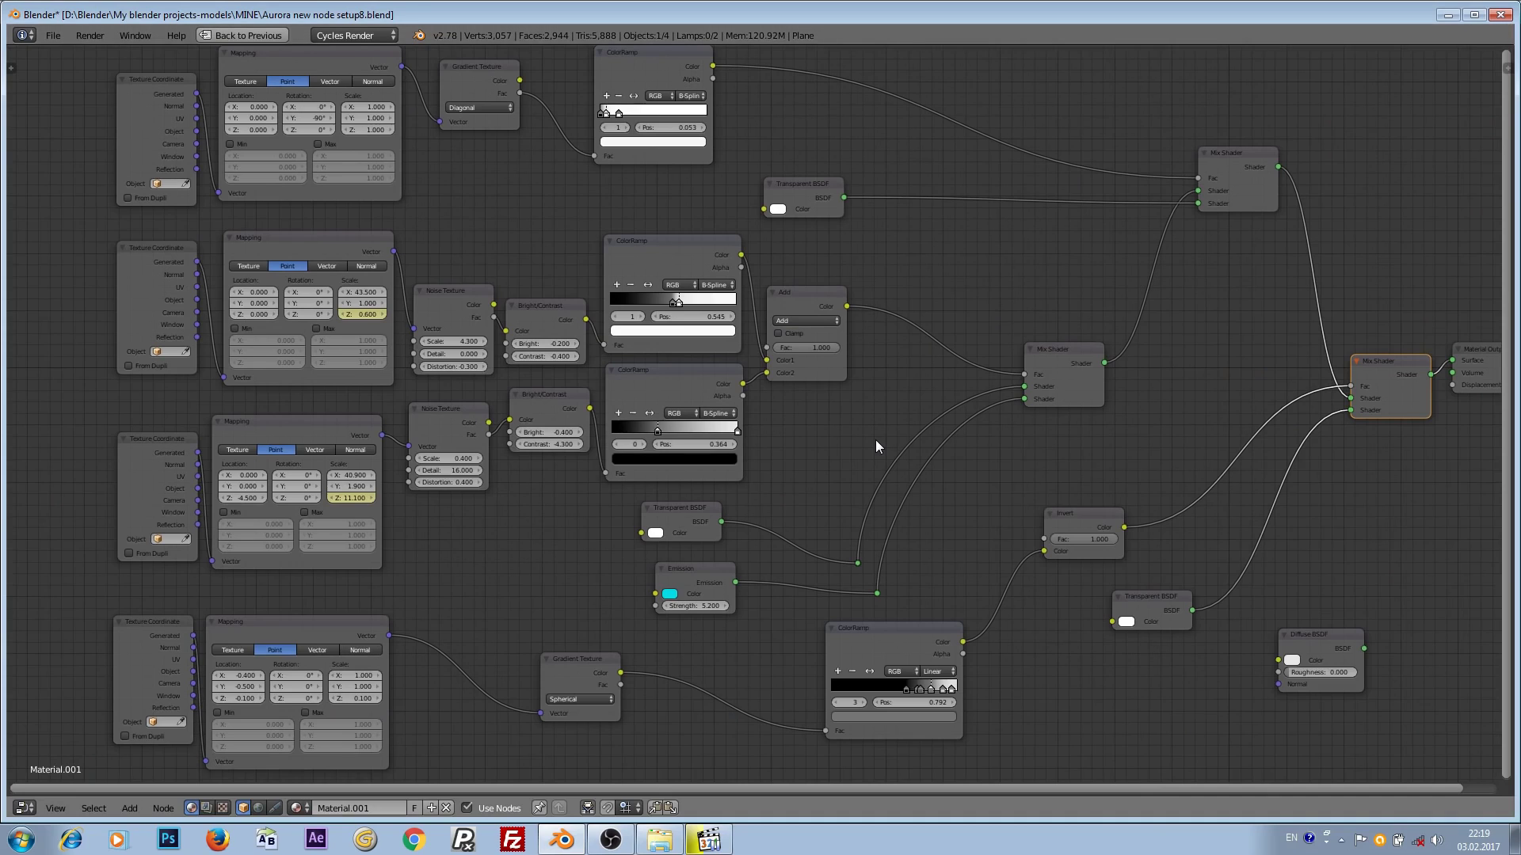
{"action": "key", "text": "shift+space"}
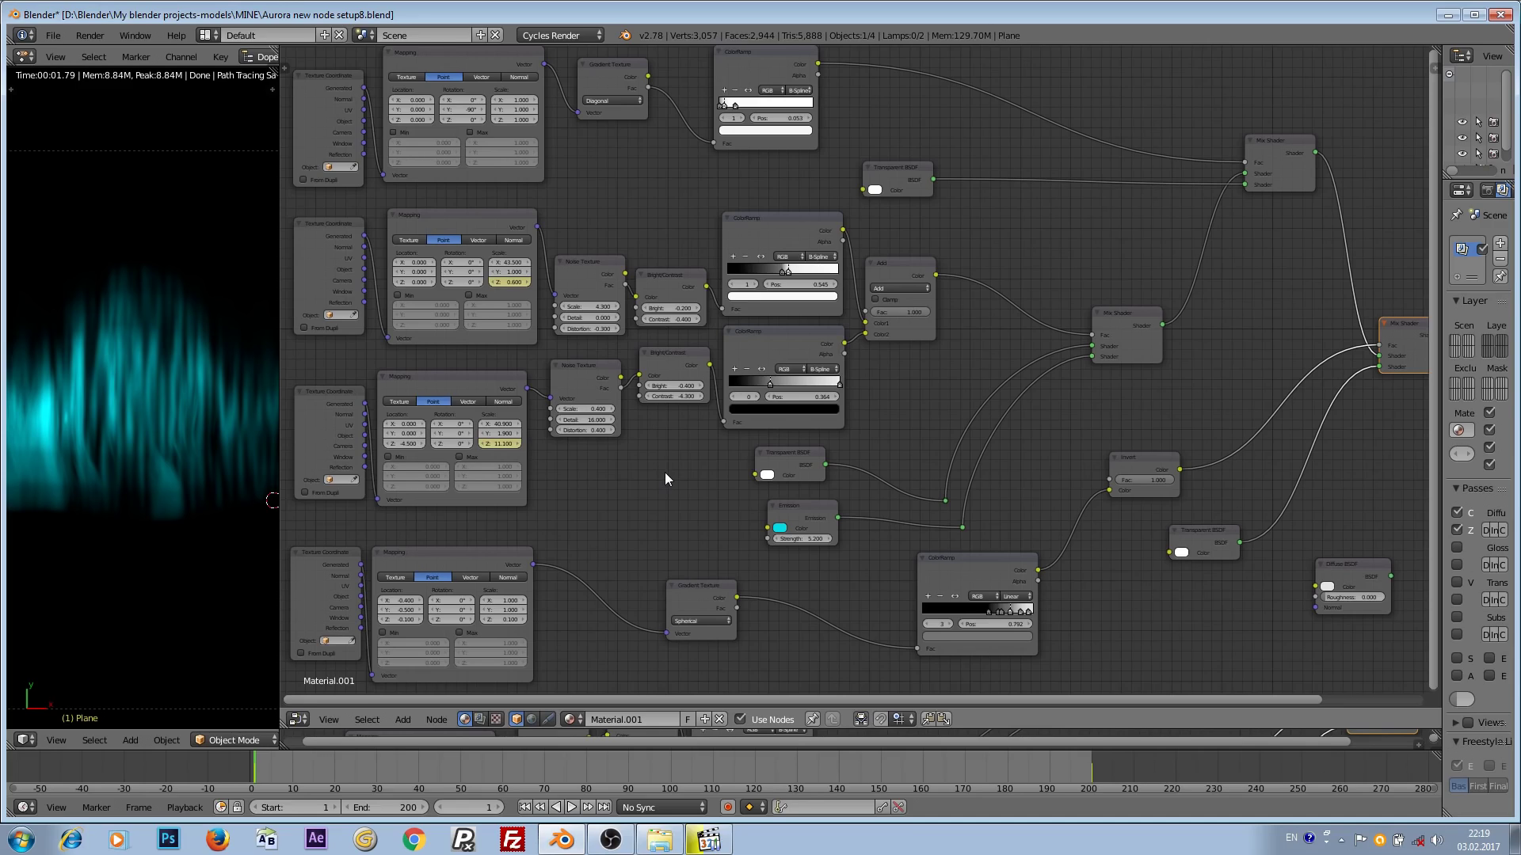
{"action": "key", "text": "shift+space"}
{"action": "middle_click_drag", "start_coordinate": [809, 431], "coordinate": [722, 463]}
{"action": "key", "text": "shift+space"}
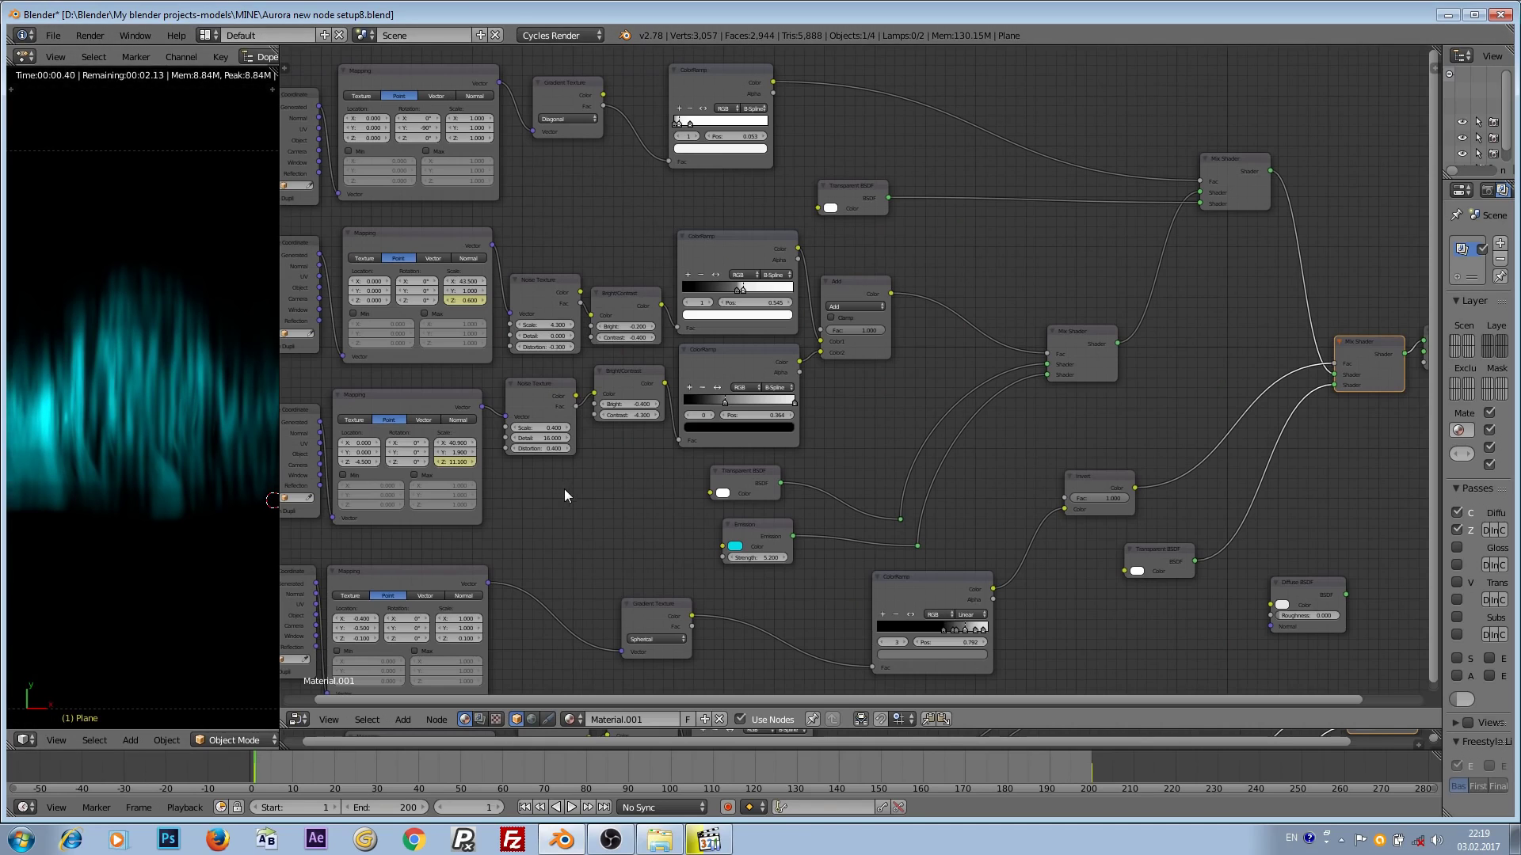
{"action": "key", "text": "Home"}
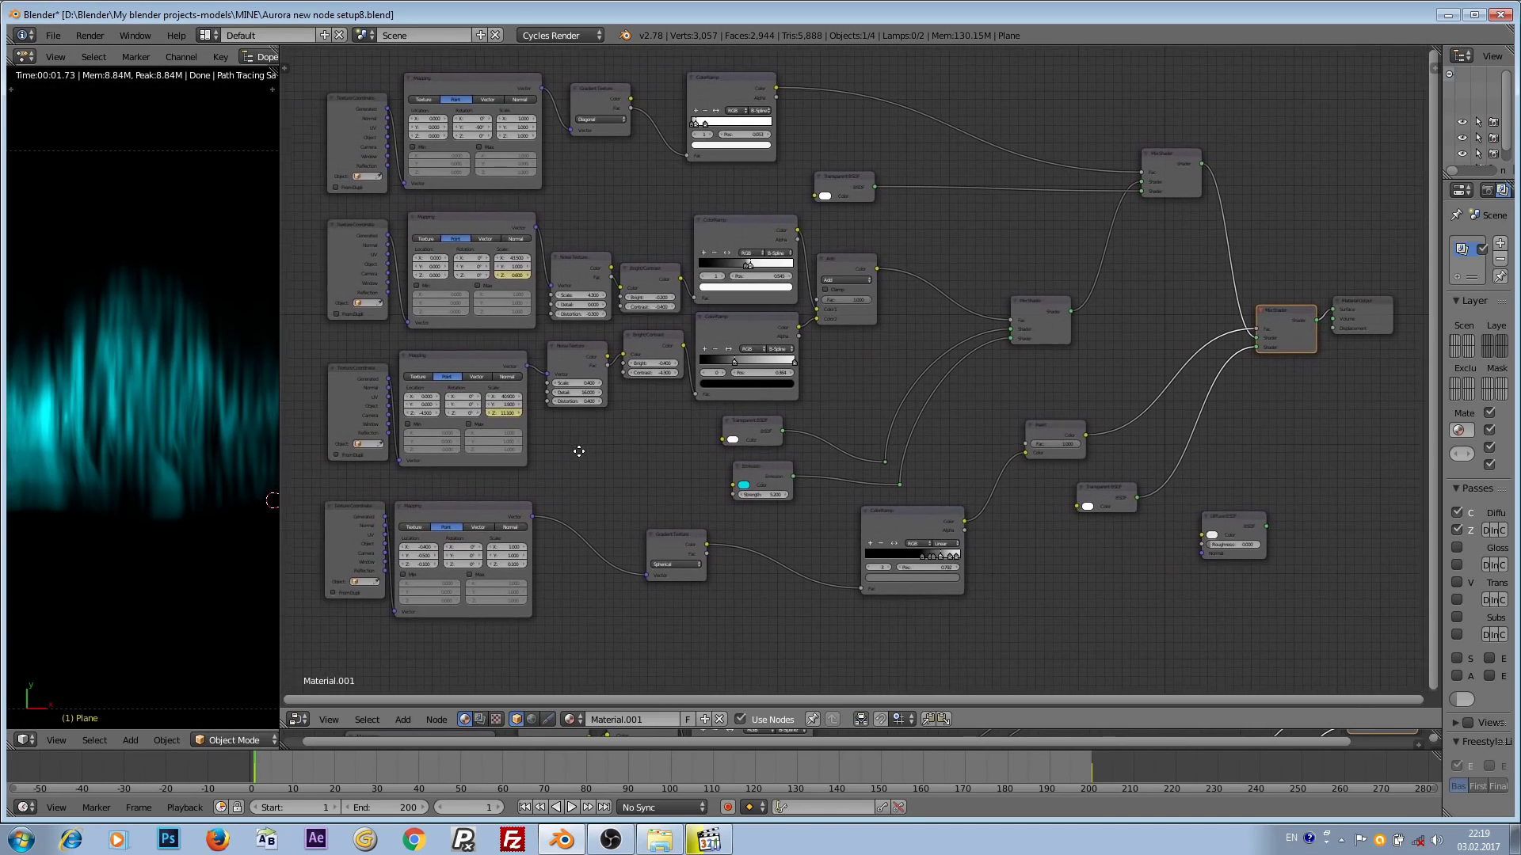
{"action": "key", "text": "shift+space"}
{"action": "key", "text": "shift+space"}
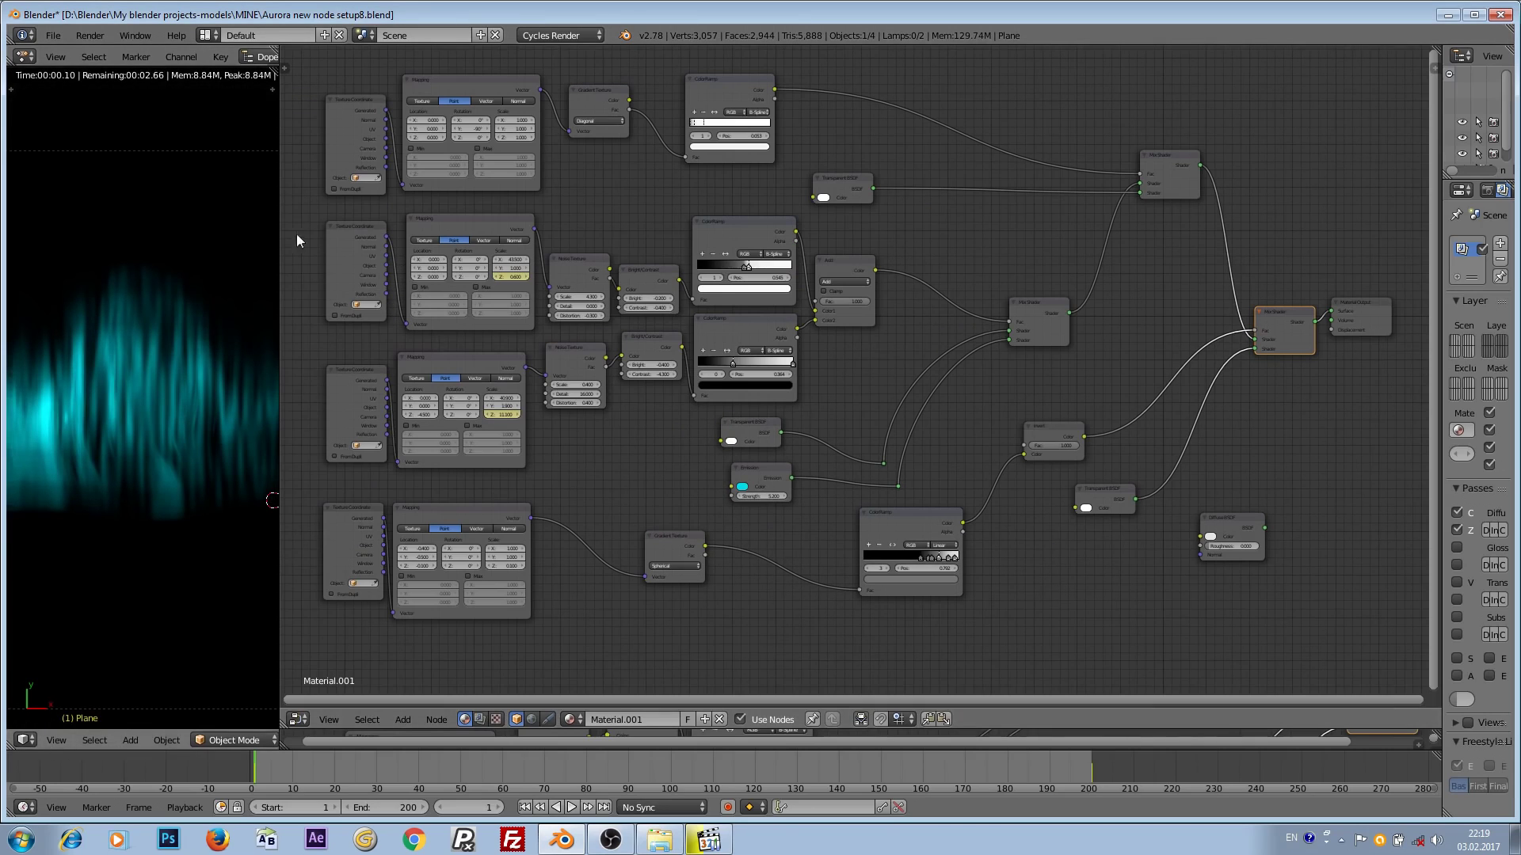
{"action": "left_click_drag", "start_coordinate": [330, 210], "coordinate": [765, 396]}
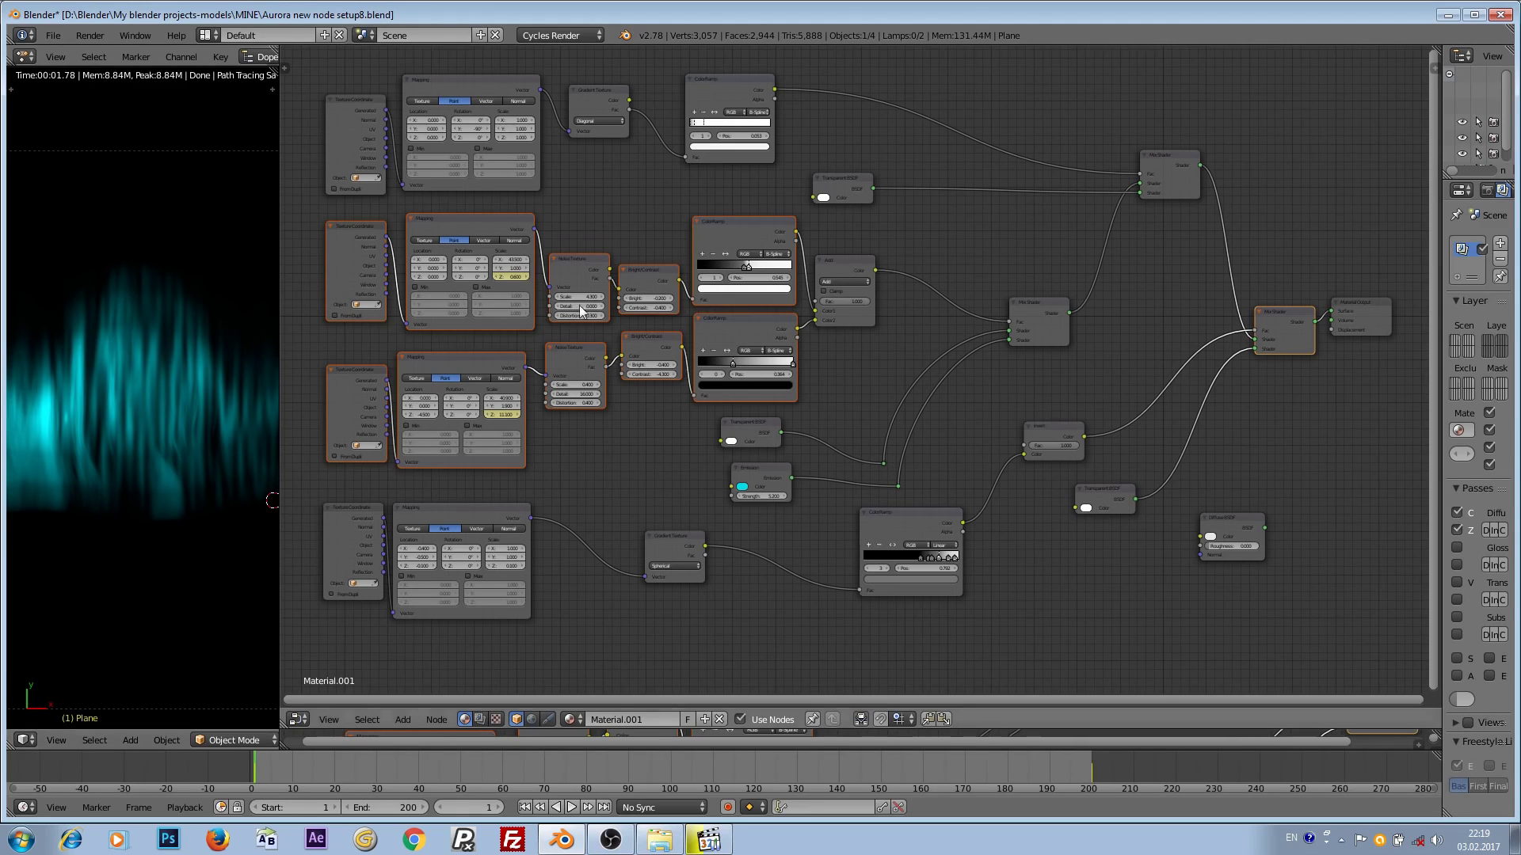
Preview the Add node's combined noise on the plane and inspect both Noise Texture nodes
{"action": "left_click", "coordinate": [847, 261], "text": "ctrl+shift"}
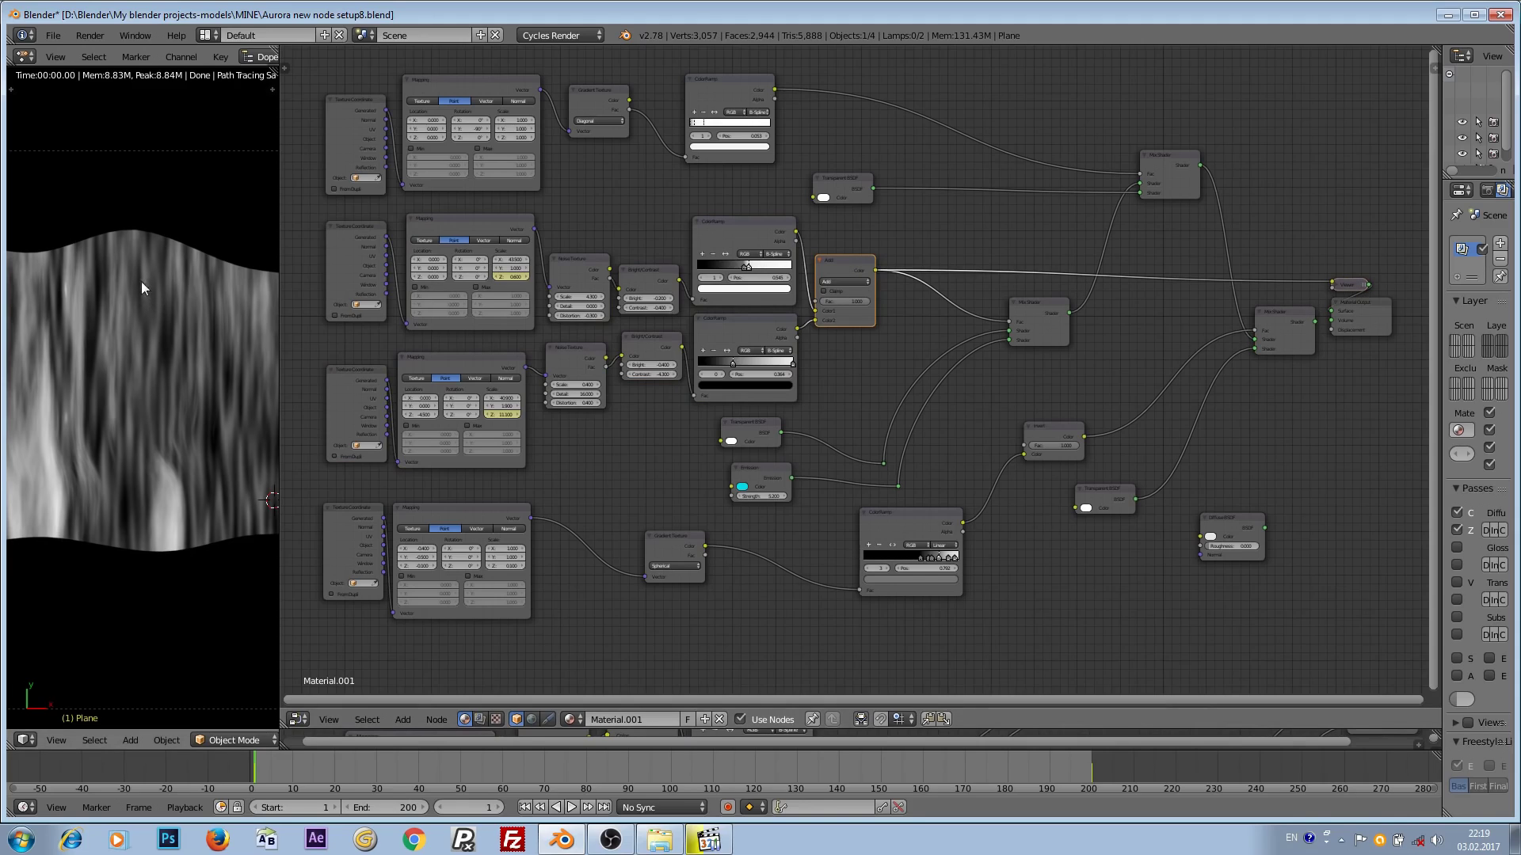
{"action": "left_click", "coordinate": [573, 260]}
{"action": "left_click", "coordinate": [574, 349]}
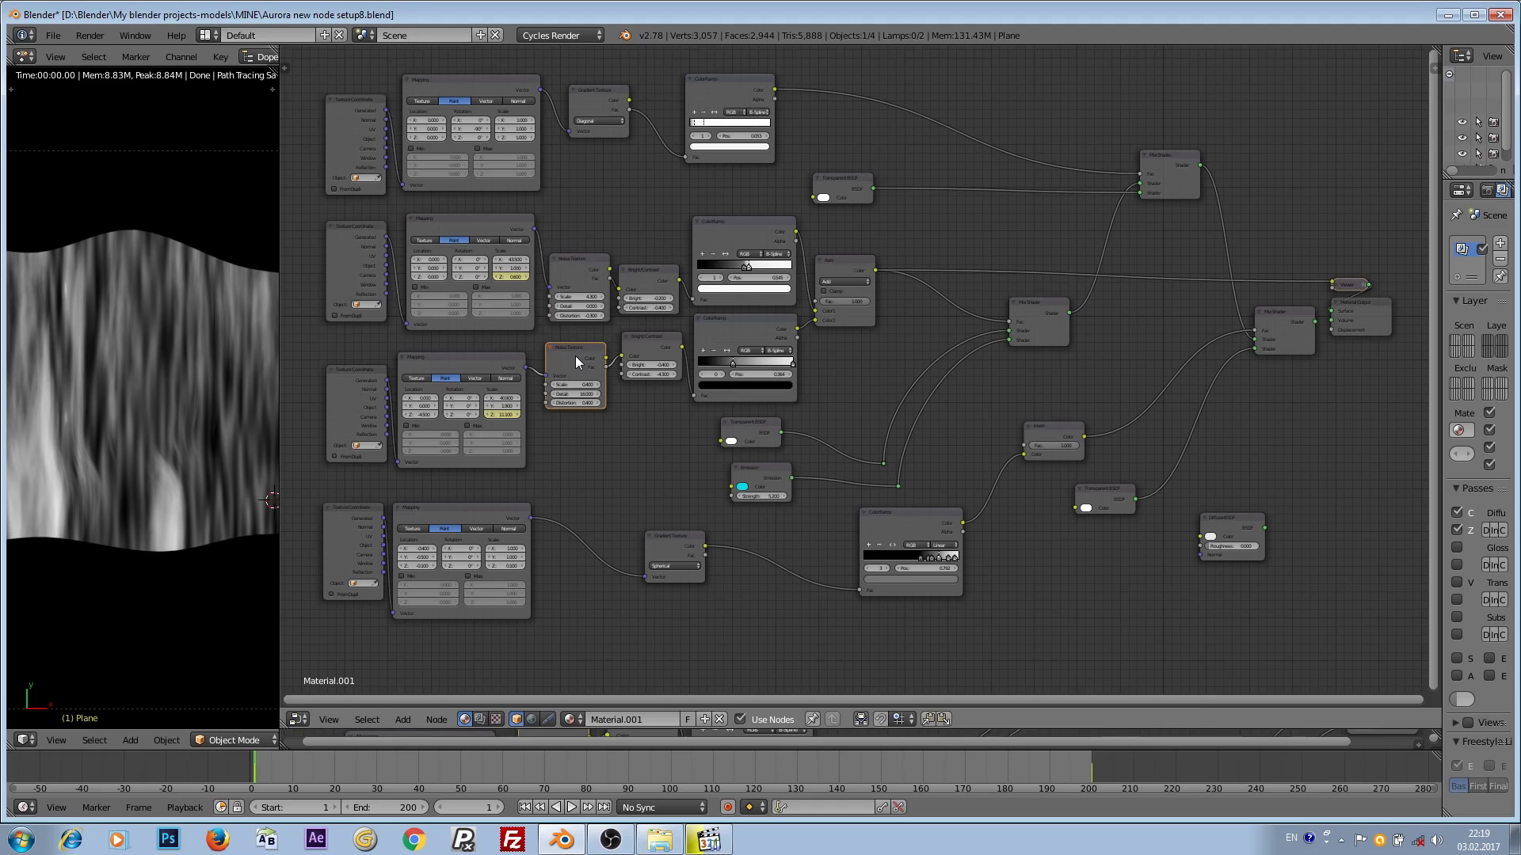
{"action": "scroll", "coordinate": [408, 396], "scroll_direction": "up", "scroll_amount": 4}
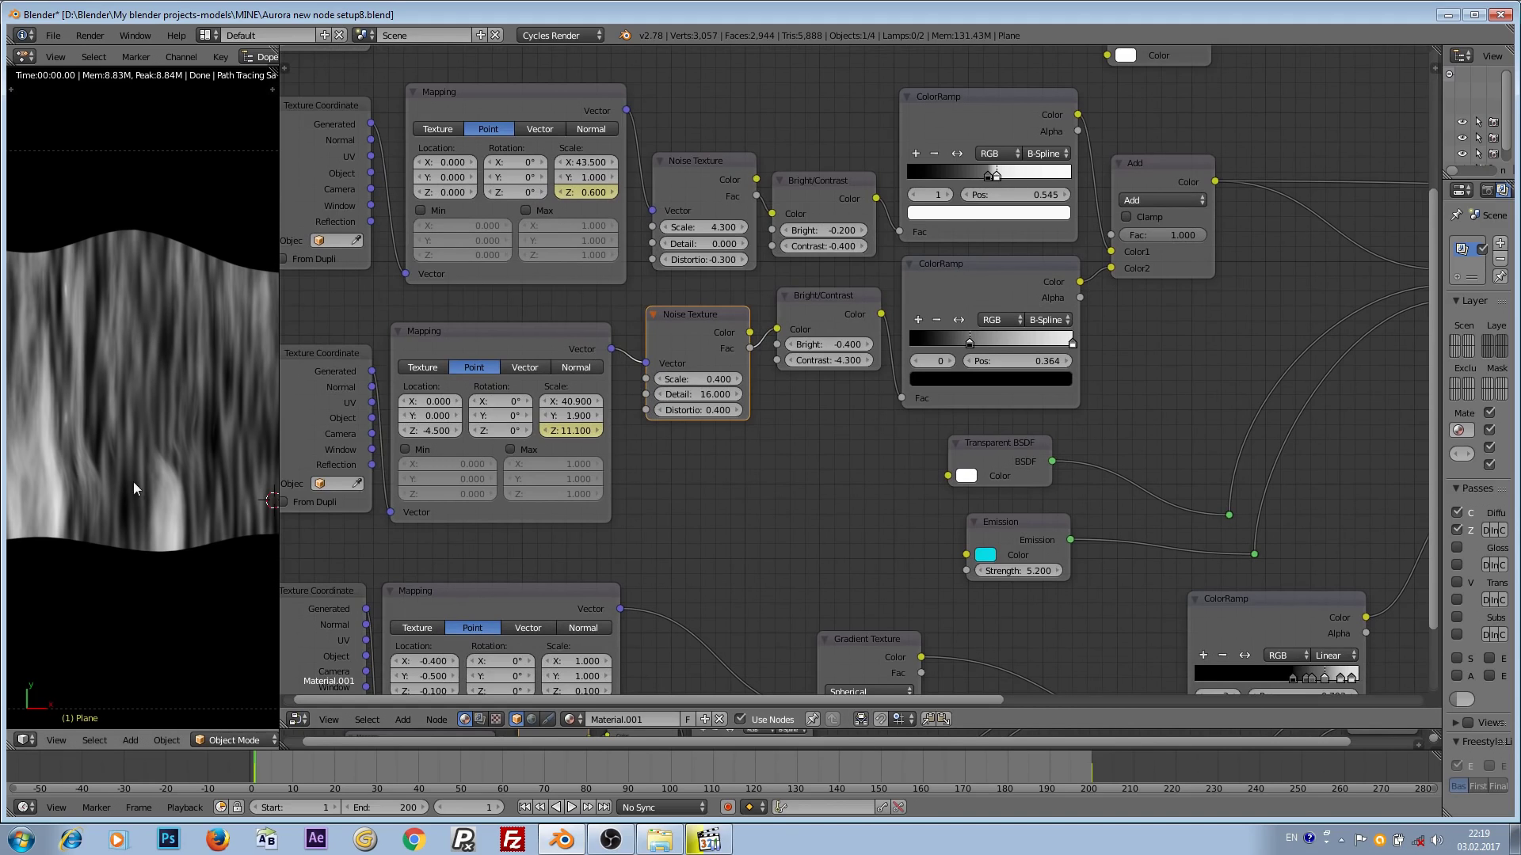
{"action": "scroll", "coordinate": [559, 362], "scroll_direction": "down", "scroll_amount": 4}
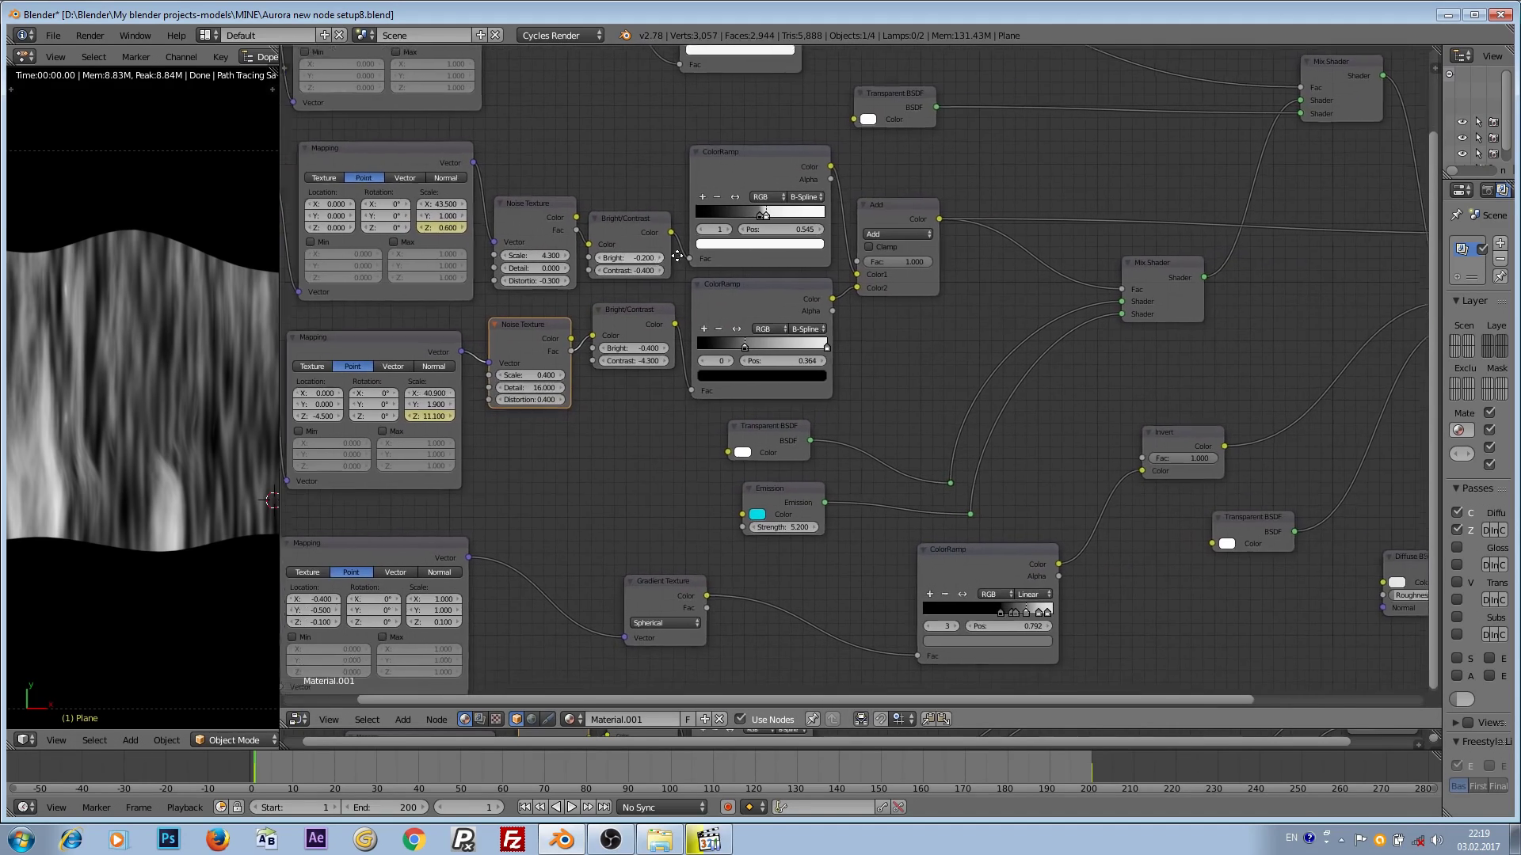
{"action": "middle_click_drag", "start_coordinate": [709, 245], "coordinate": [648, 276]}
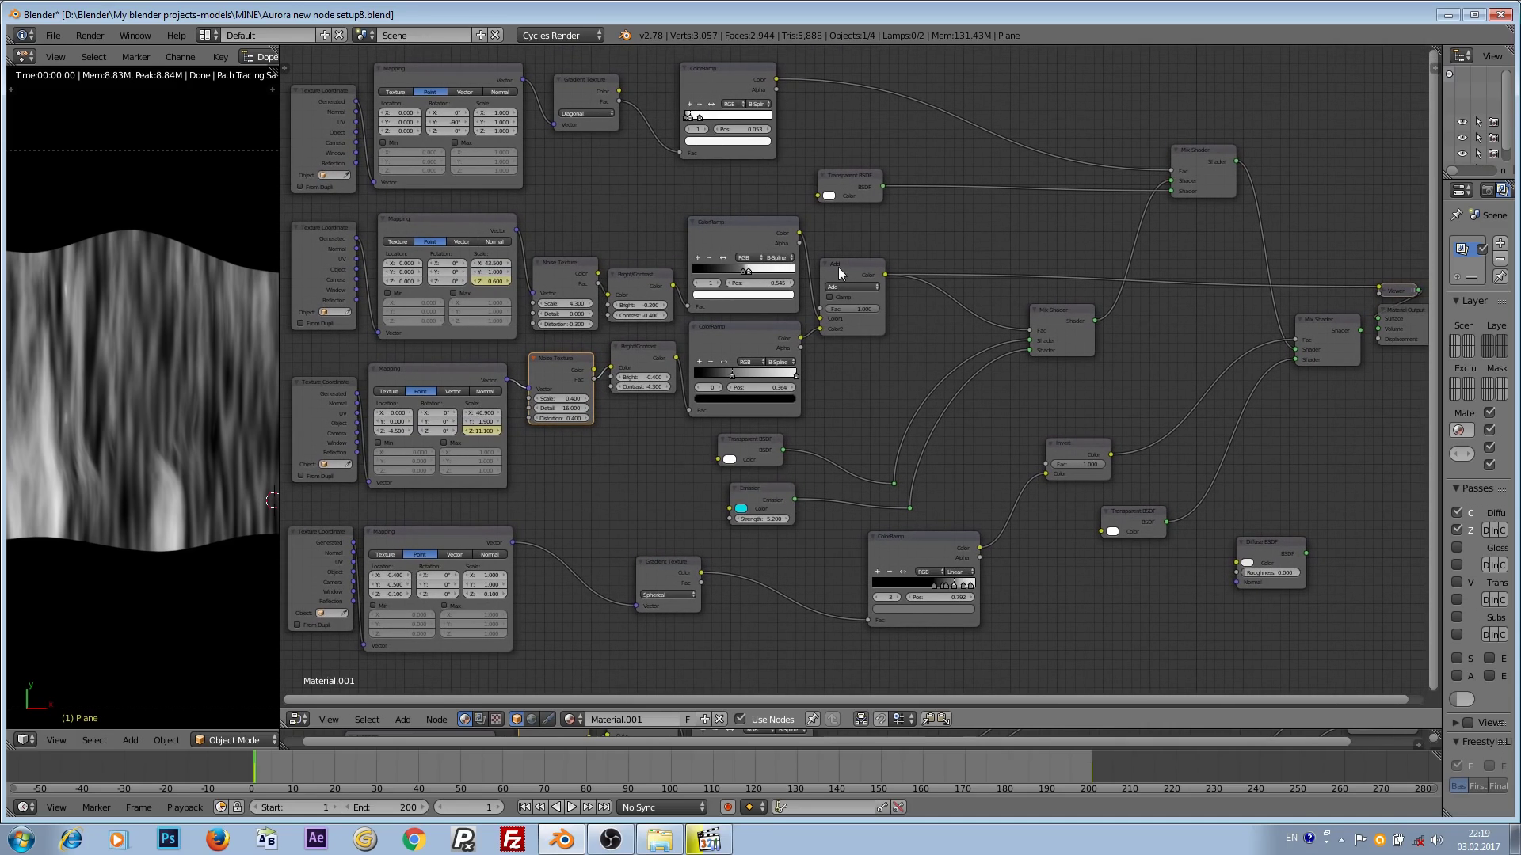
Inspect the Mix Shader, Emission and Transparent BSDF nodes, then preview the middle Mix Shader's output
{"action": "left_click", "coordinate": [1050, 312]}
{"action": "left_click", "coordinate": [773, 492]}
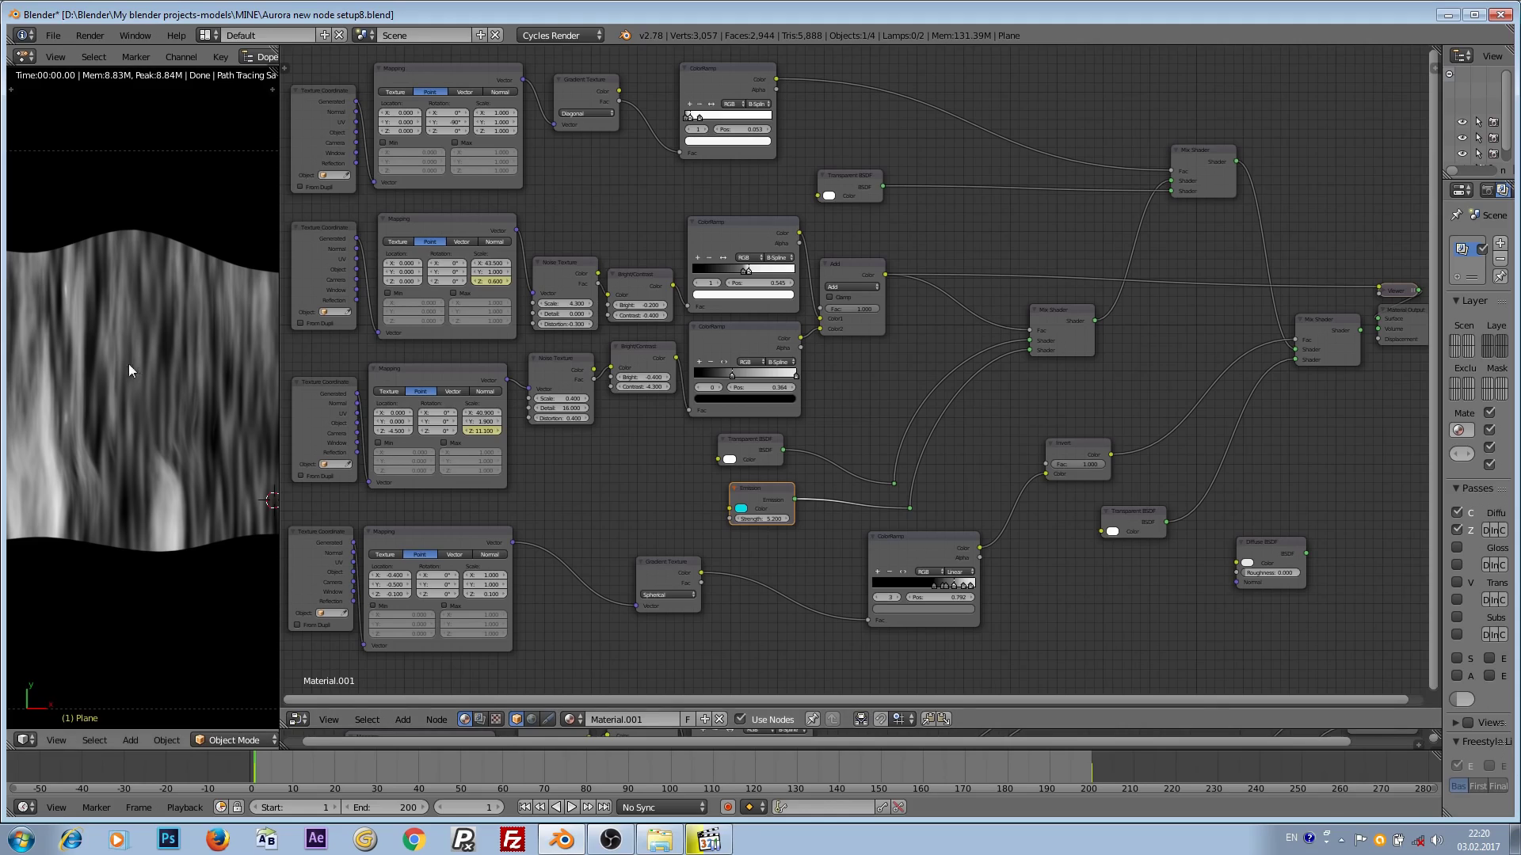
{"action": "scroll", "coordinate": [146, 385], "scroll_direction": "up", "scroll_amount": 1}
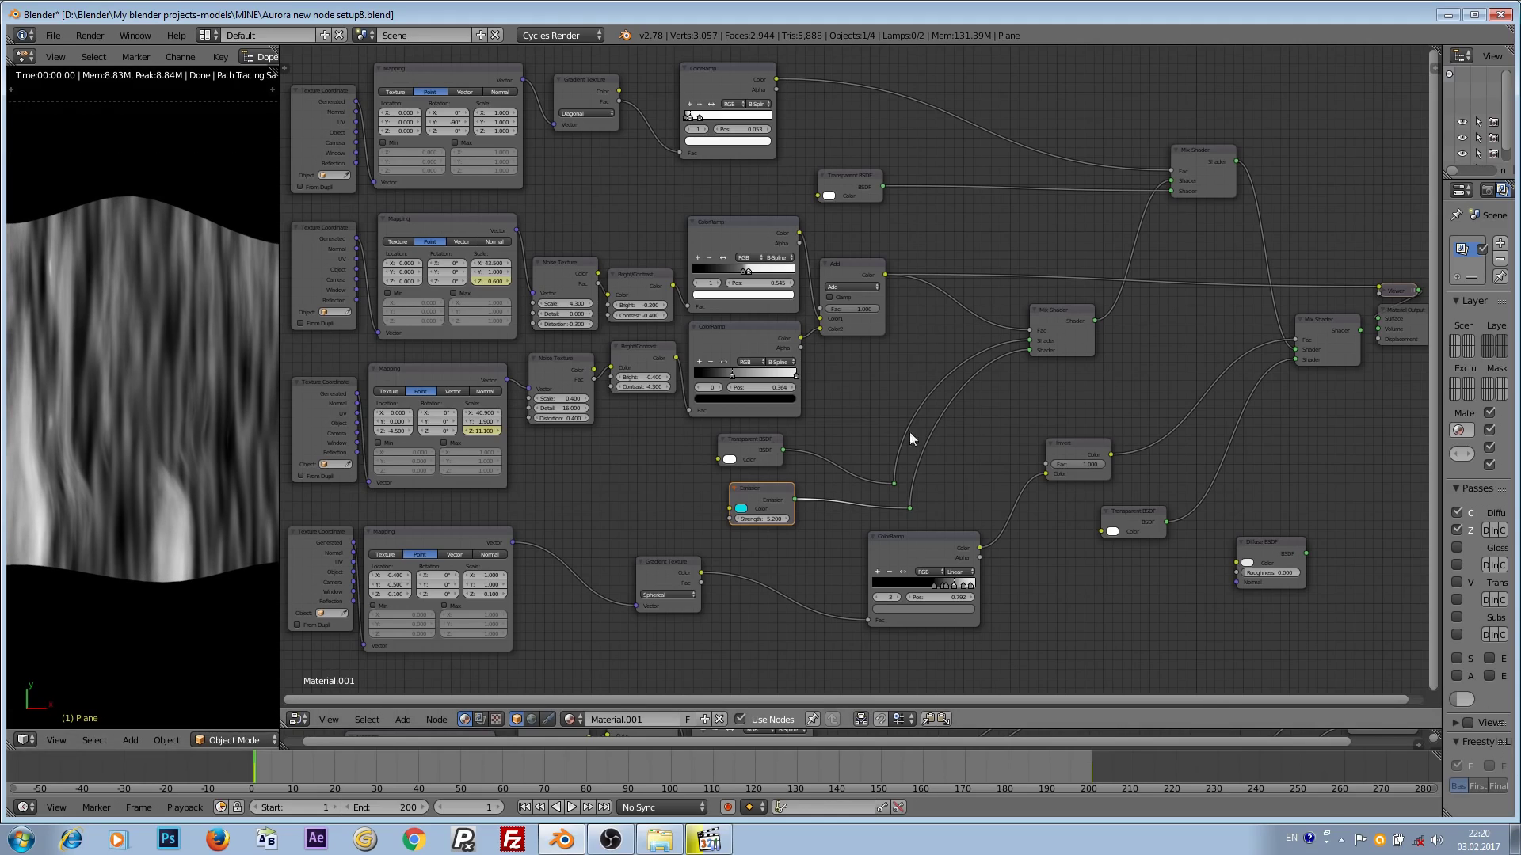
{"action": "left_click", "coordinate": [767, 444]}
{"action": "left_click", "coordinate": [753, 495]}
{"action": "left_click", "coordinate": [1058, 316], "text": "ctrl+shift"}
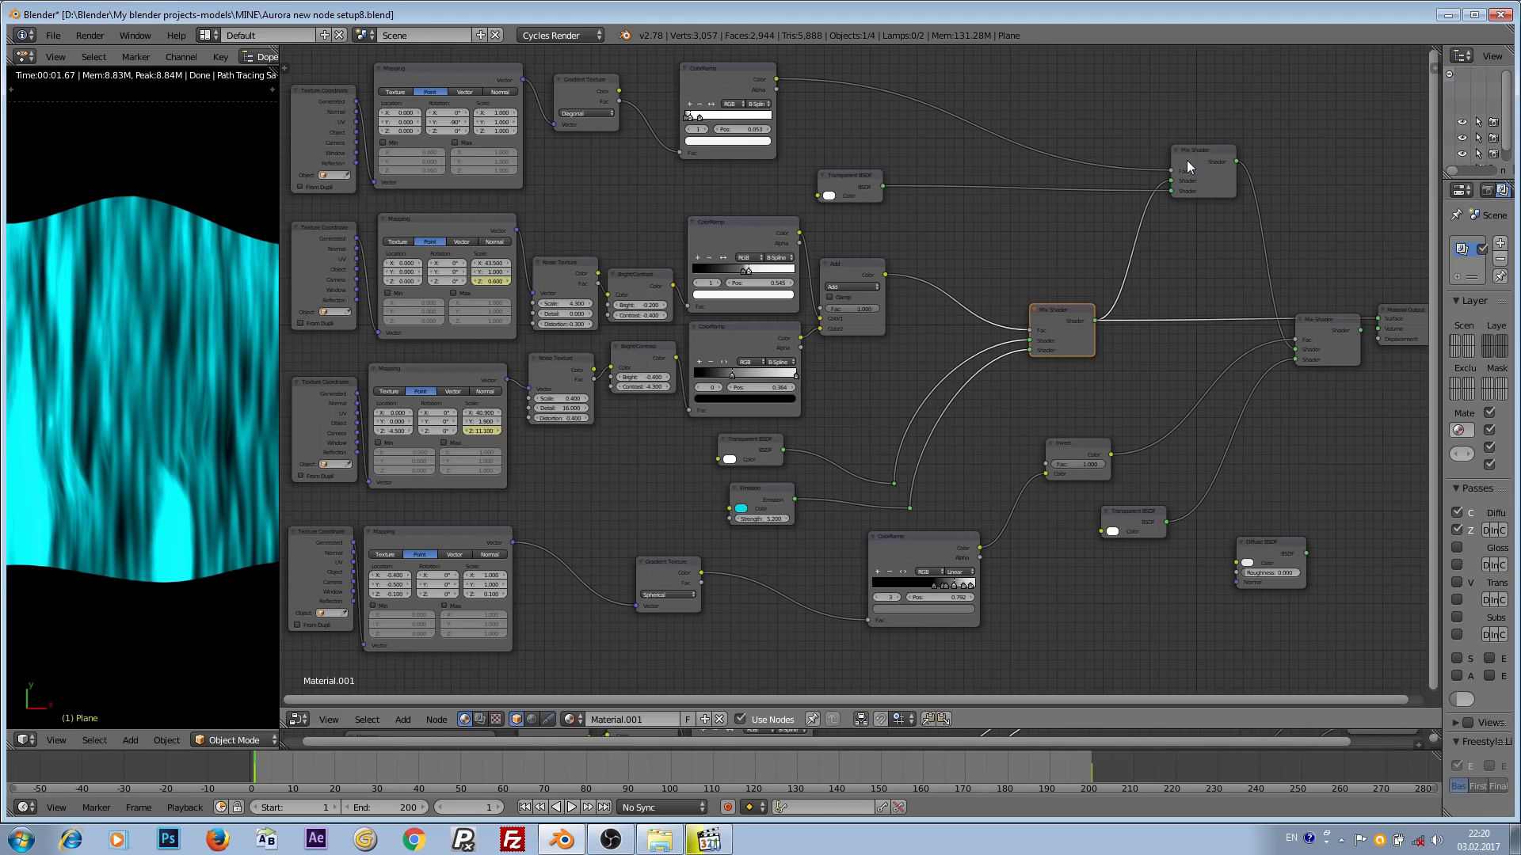
Preview the top ColorRamp's grayscale gradient output on the plane
{"action": "left_click", "coordinate": [848, 177]}
{"action": "left_click", "coordinate": [706, 77]}
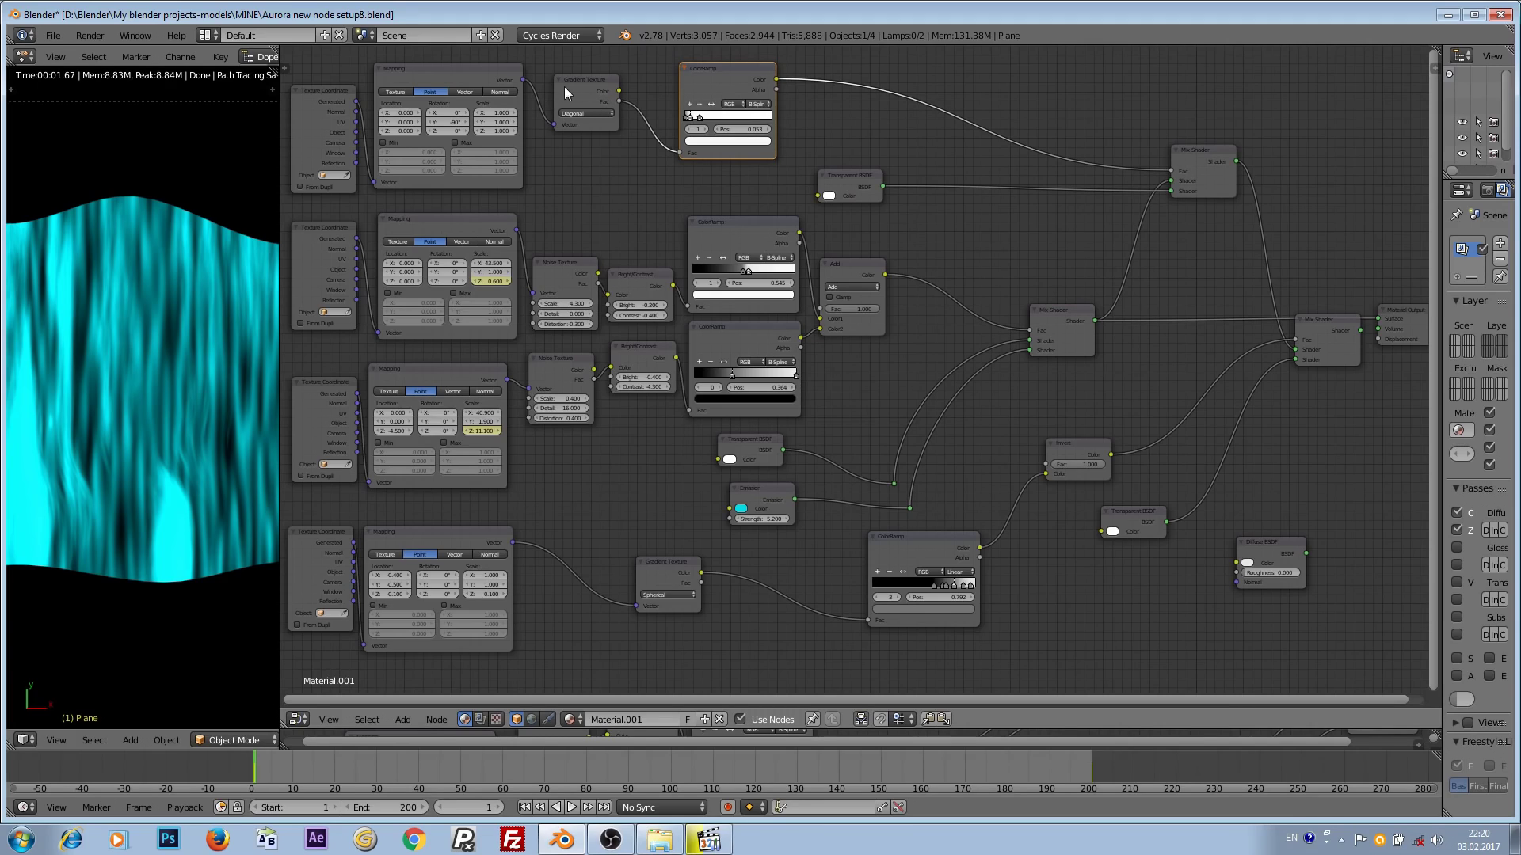
{"action": "left_click", "coordinate": [574, 83]}
{"action": "left_click", "coordinate": [733, 74]}
{"action": "left_click", "coordinate": [714, 83], "text": "ctrl+shift"}
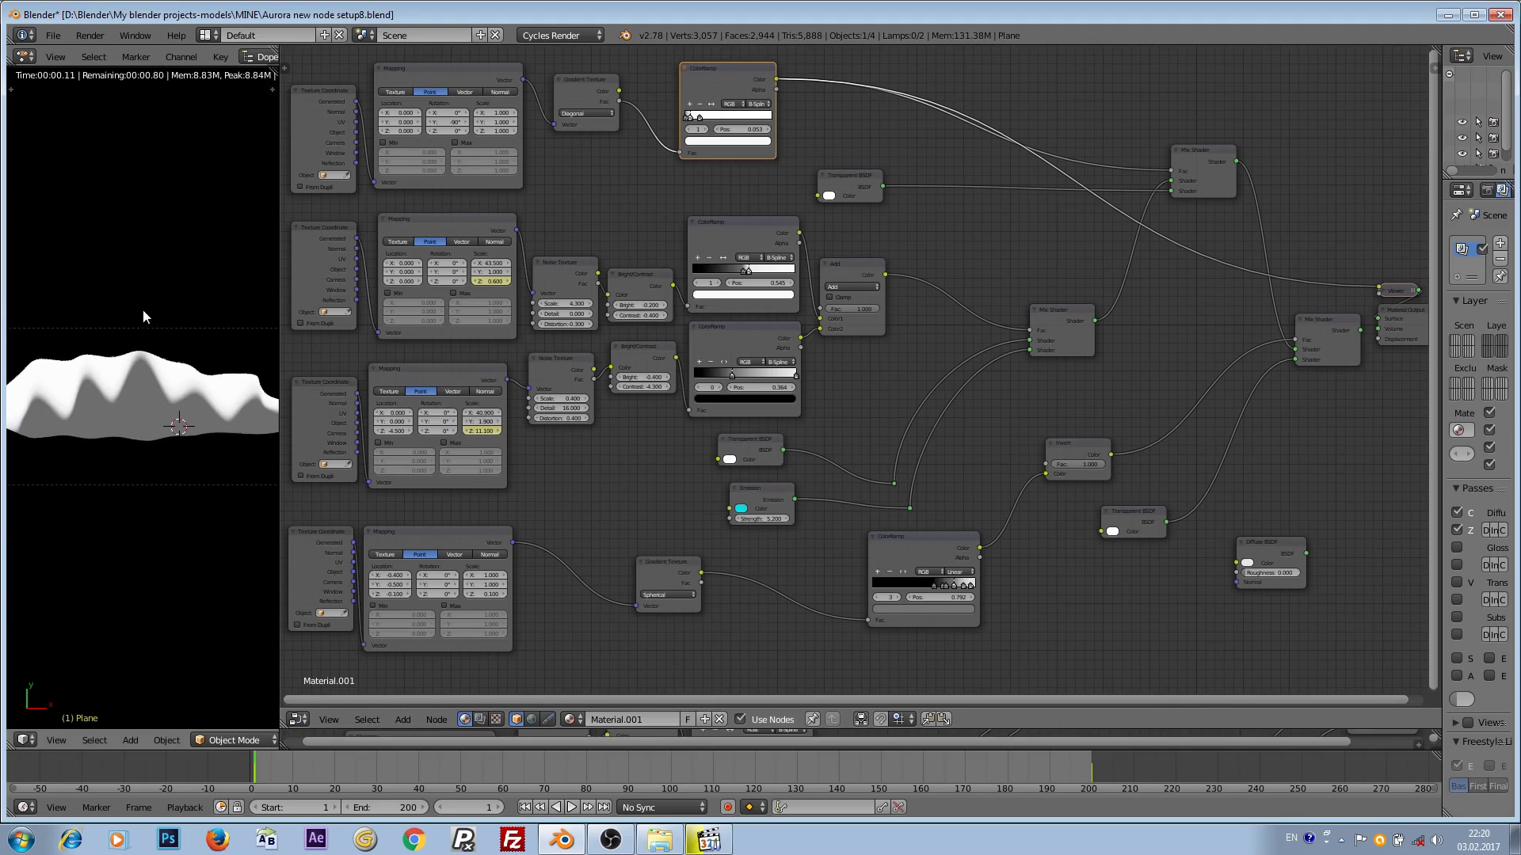
Set the top Mapping node's Y rotation to -90° and widen the render preview
{"action": "middle_click_drag", "start_coordinate": [627, 76], "coordinate": [743, 172]}
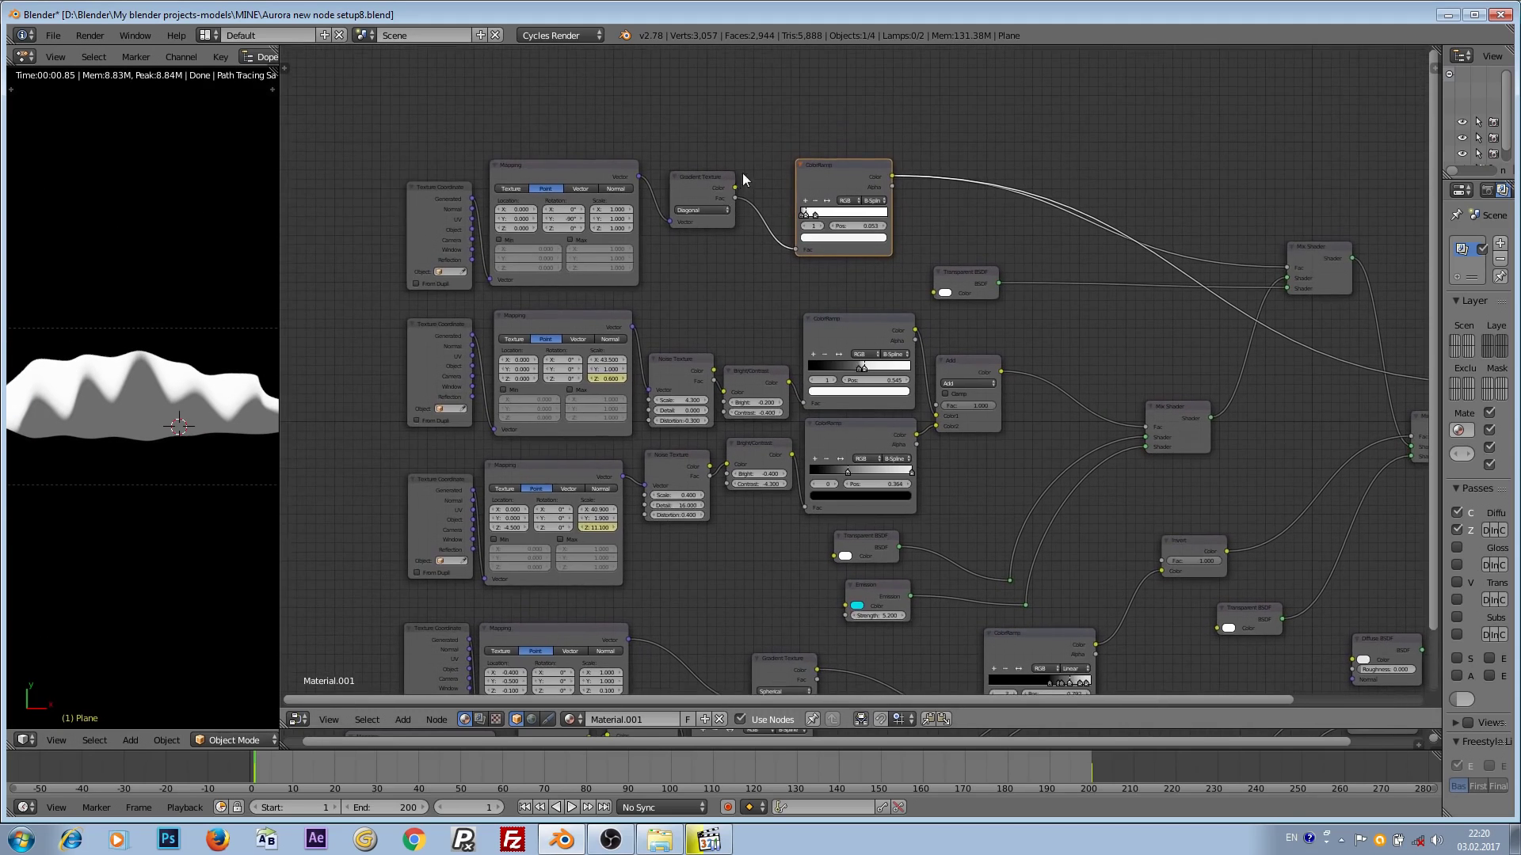
{"action": "scroll", "coordinate": [743, 172], "scroll_direction": "up", "scroll_amount": 3}
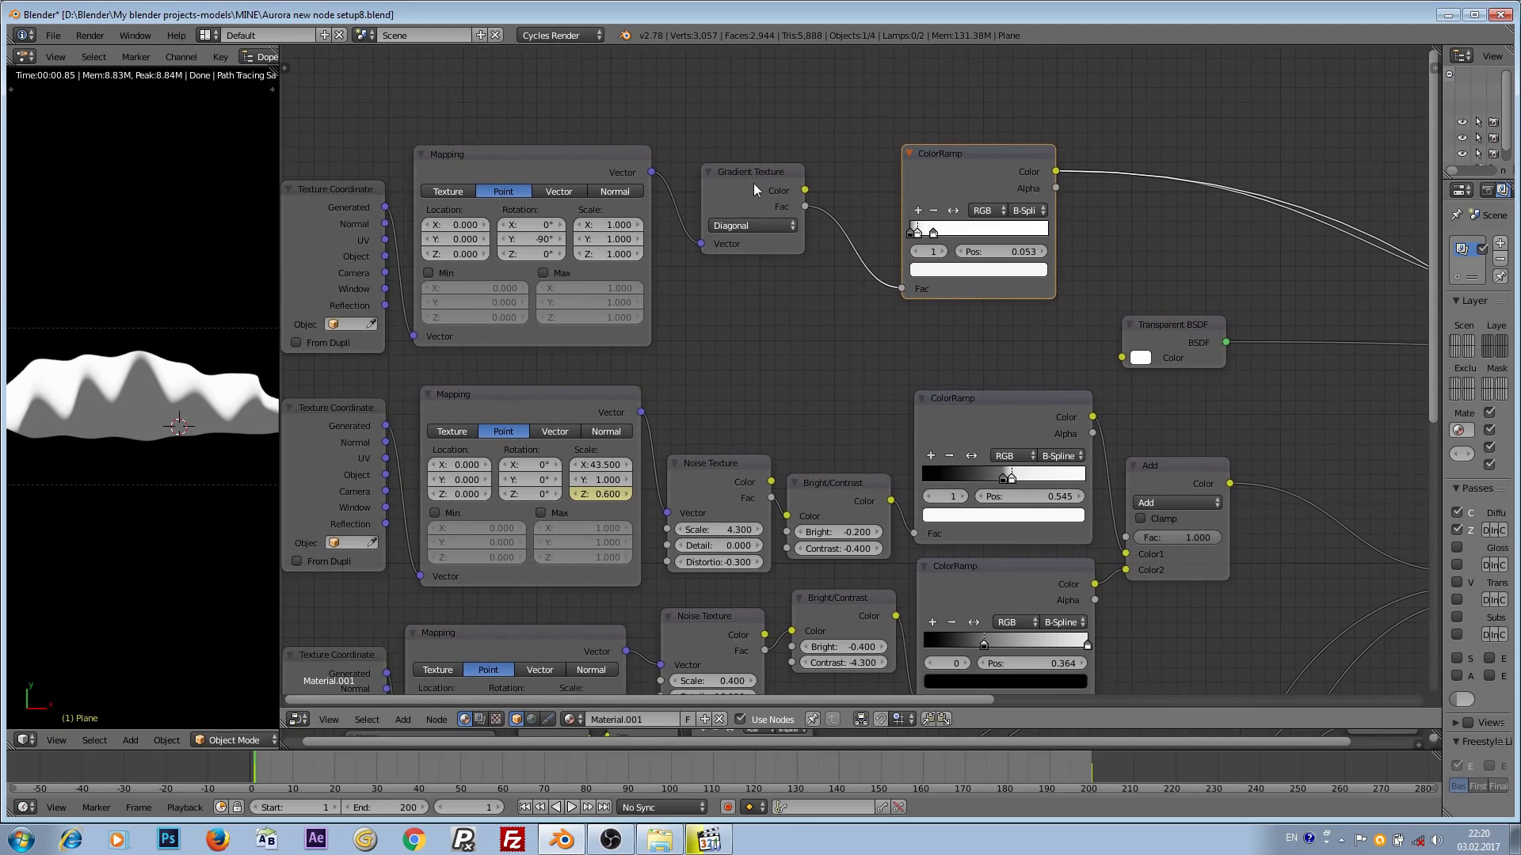
{"action": "key", "text": "minus"}
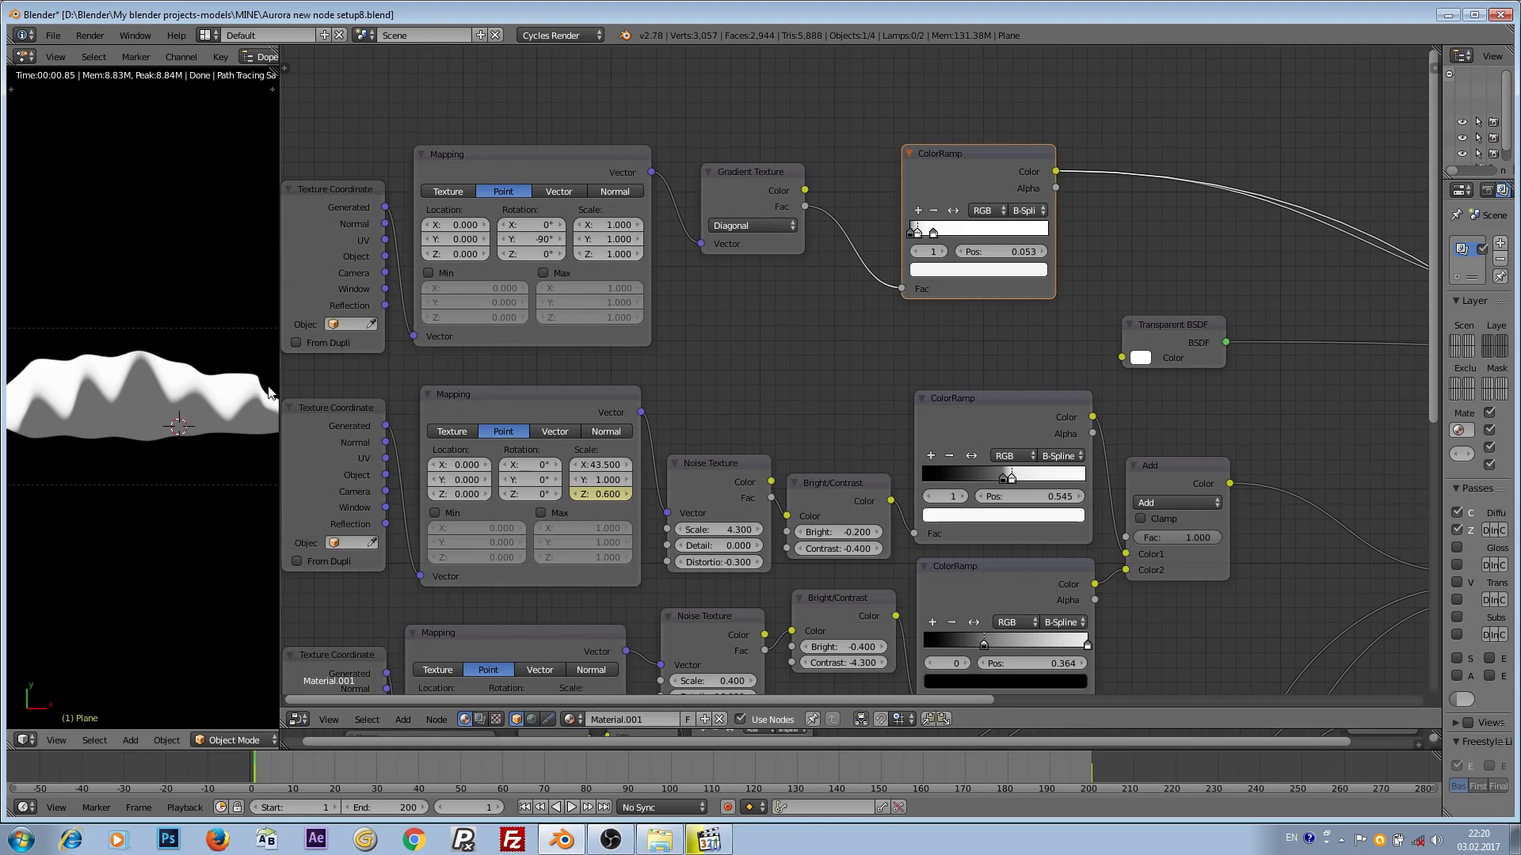
{"action": "left_click_drag", "start_coordinate": [279, 356], "coordinate": [485, 356]}
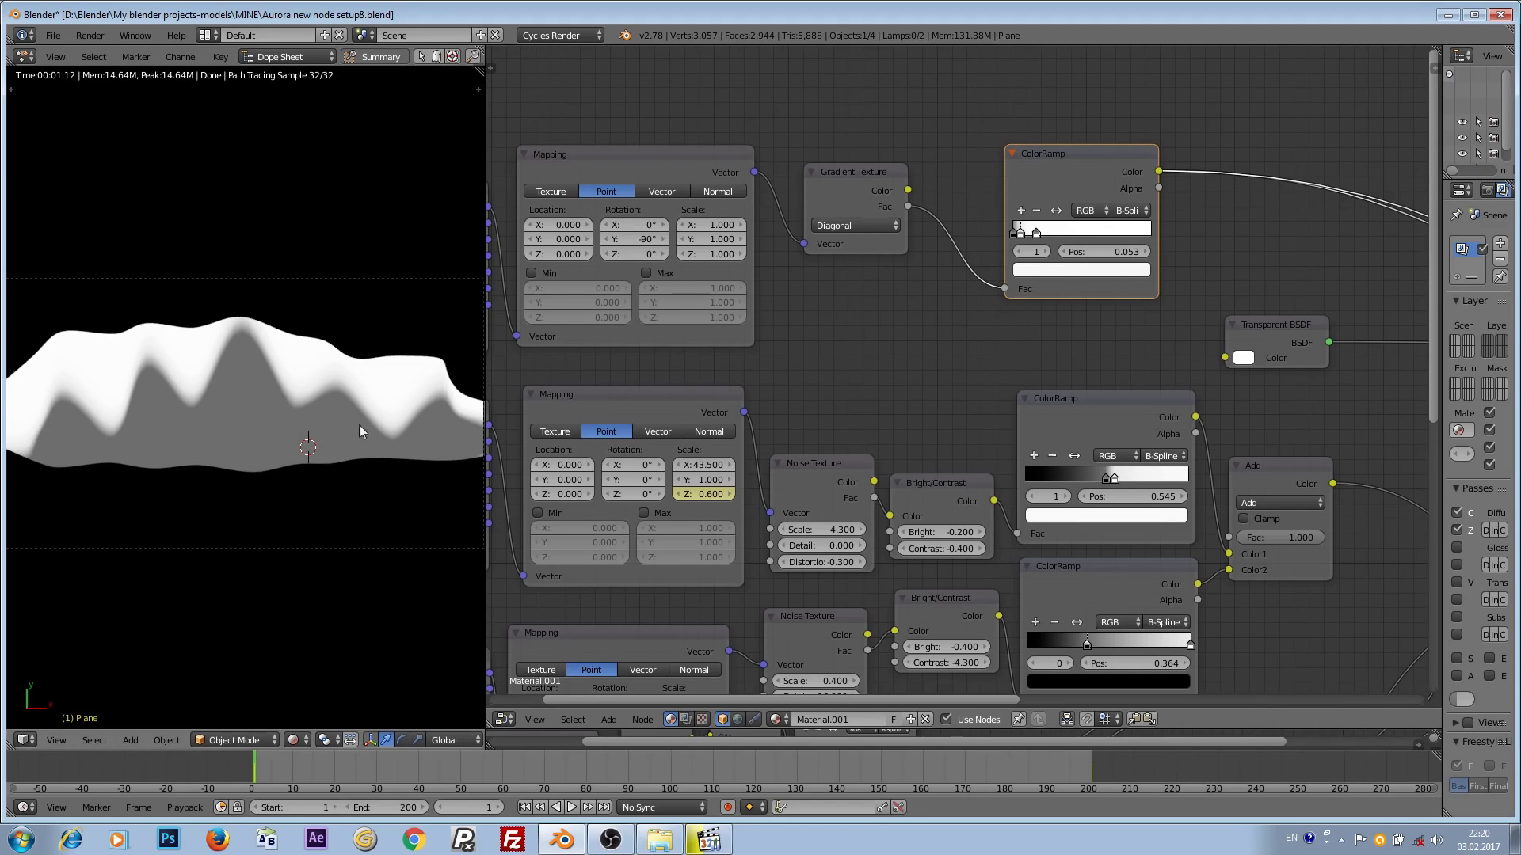
Switch the 3D view to Solid shading and orbit to examine the wavy plane mesh
{"action": "left_click", "coordinate": [295, 740]}
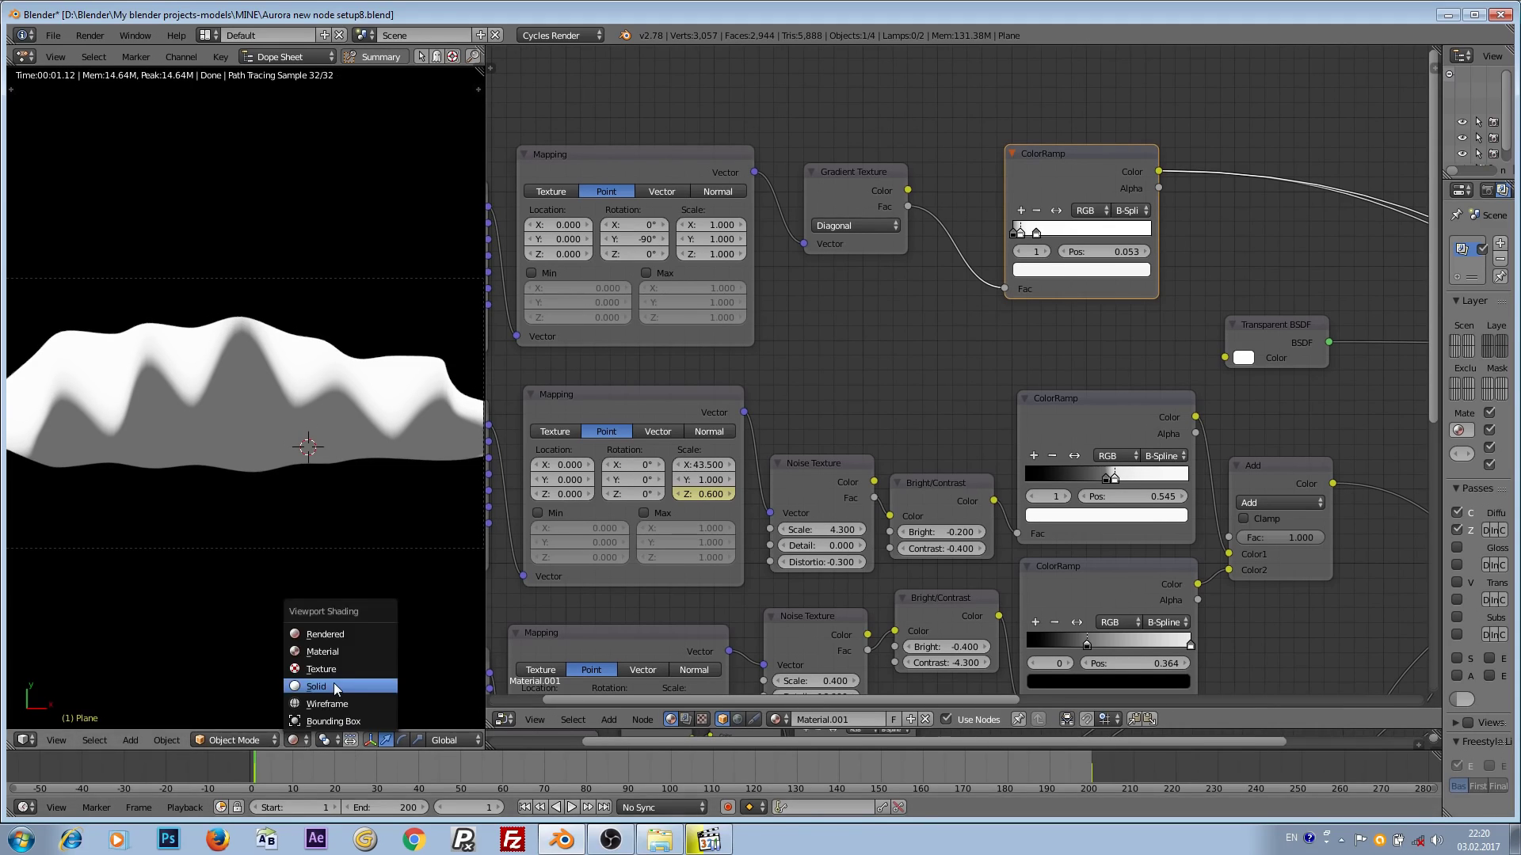
{"action": "left_click", "coordinate": [334, 686]}
{"action": "middle_click_drag", "start_coordinate": [264, 383], "coordinate": [305, 362]}
{"action": "scroll", "coordinate": [305, 363], "scroll_direction": "up", "scroll_amount": 2}
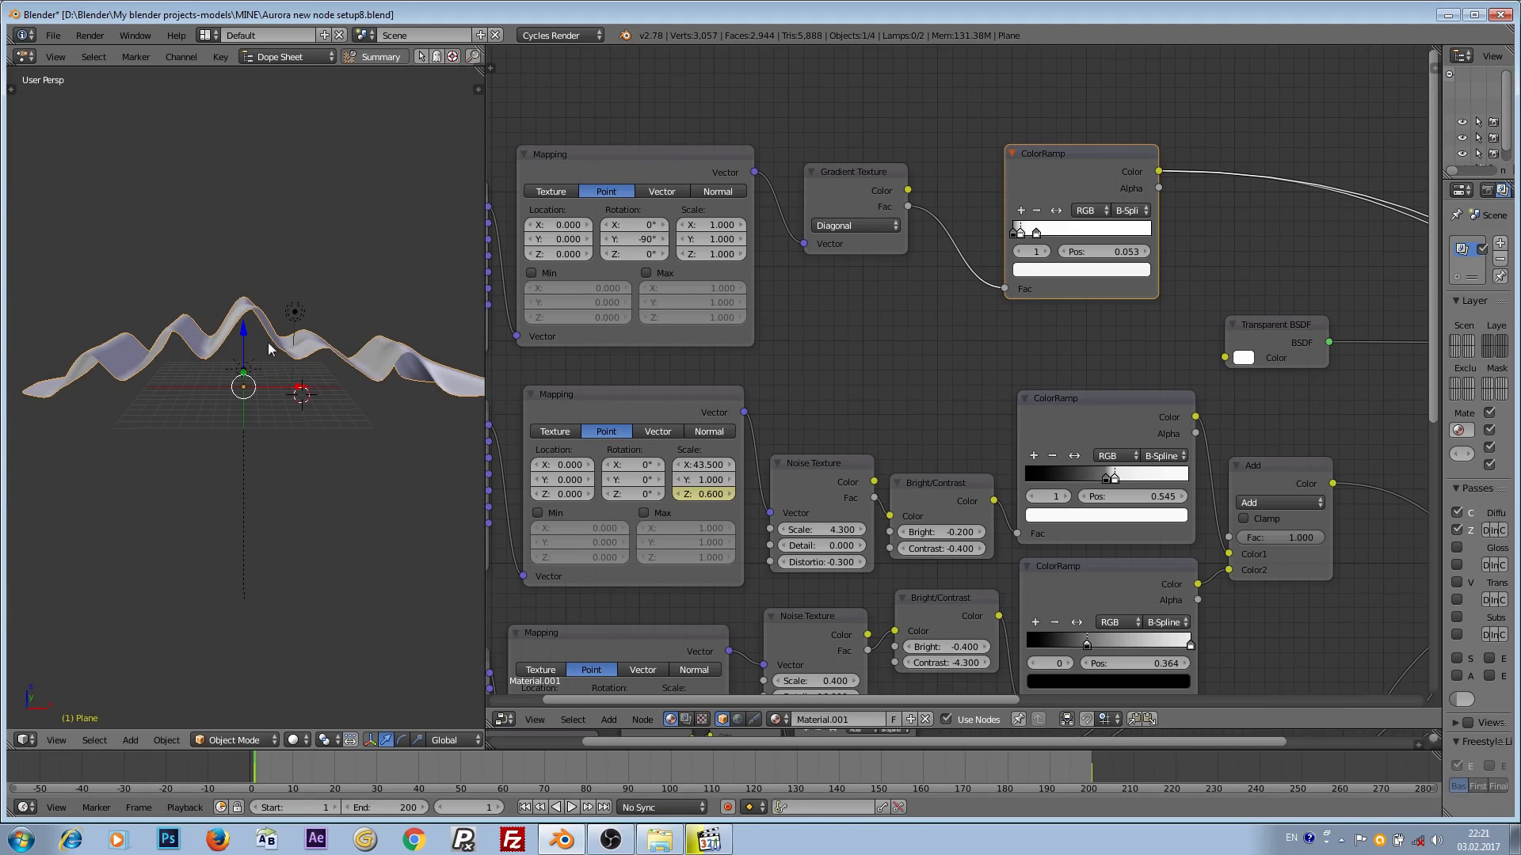
{"action": "middle_click_drag", "start_coordinate": [269, 348], "coordinate": [292, 458]}
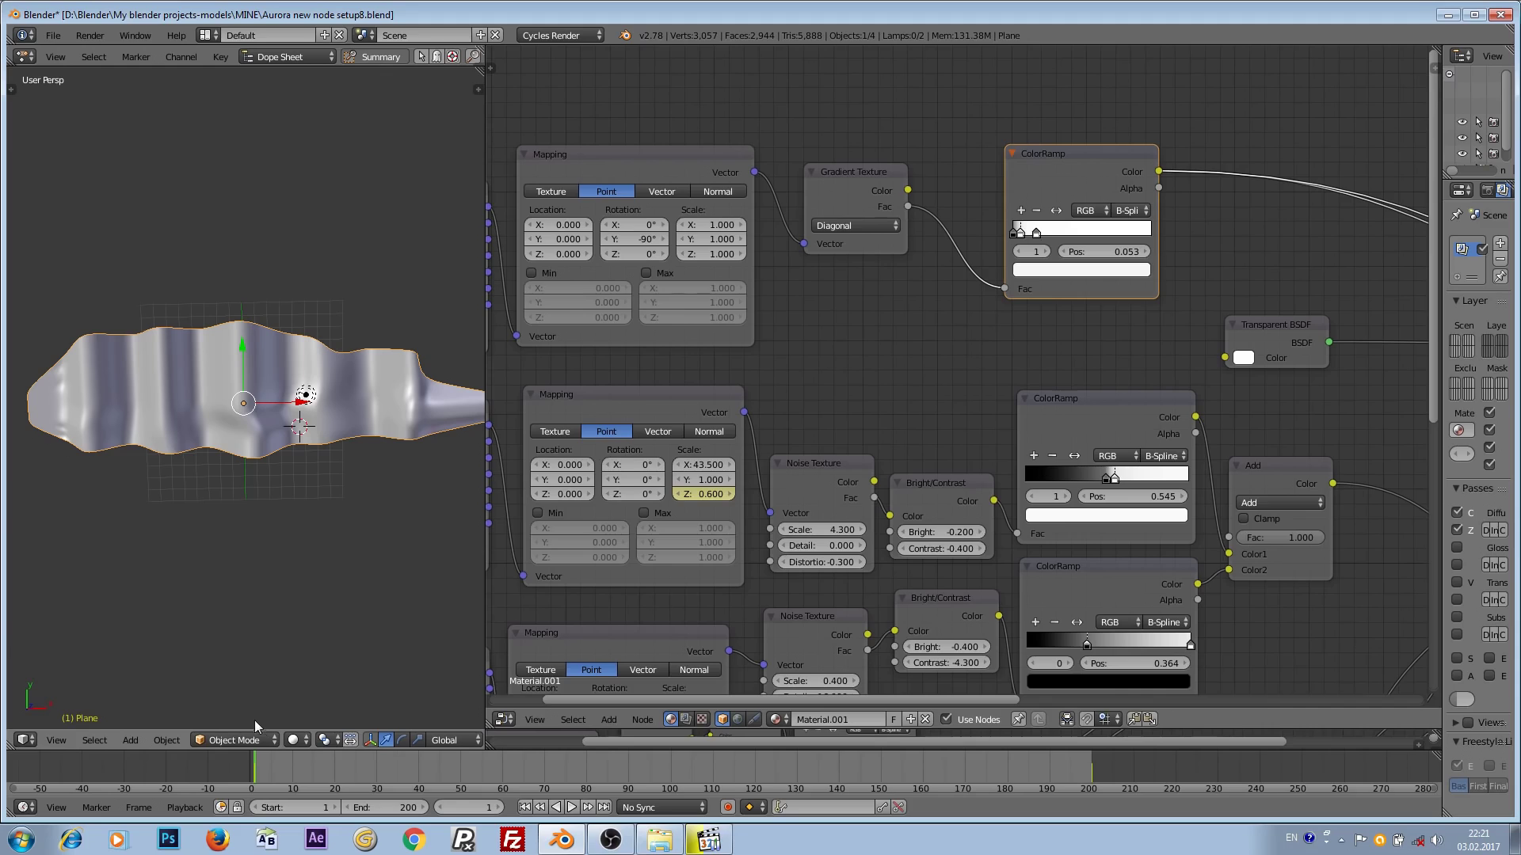
Return the viewport to Rendered shading and zoom the node editor out to show the whole tree
{"action": "left_click", "coordinate": [295, 740]}
{"action": "left_click", "coordinate": [339, 633]}
{"action": "scroll", "coordinate": [315, 346], "scroll_direction": "up", "scroll_amount": 2}
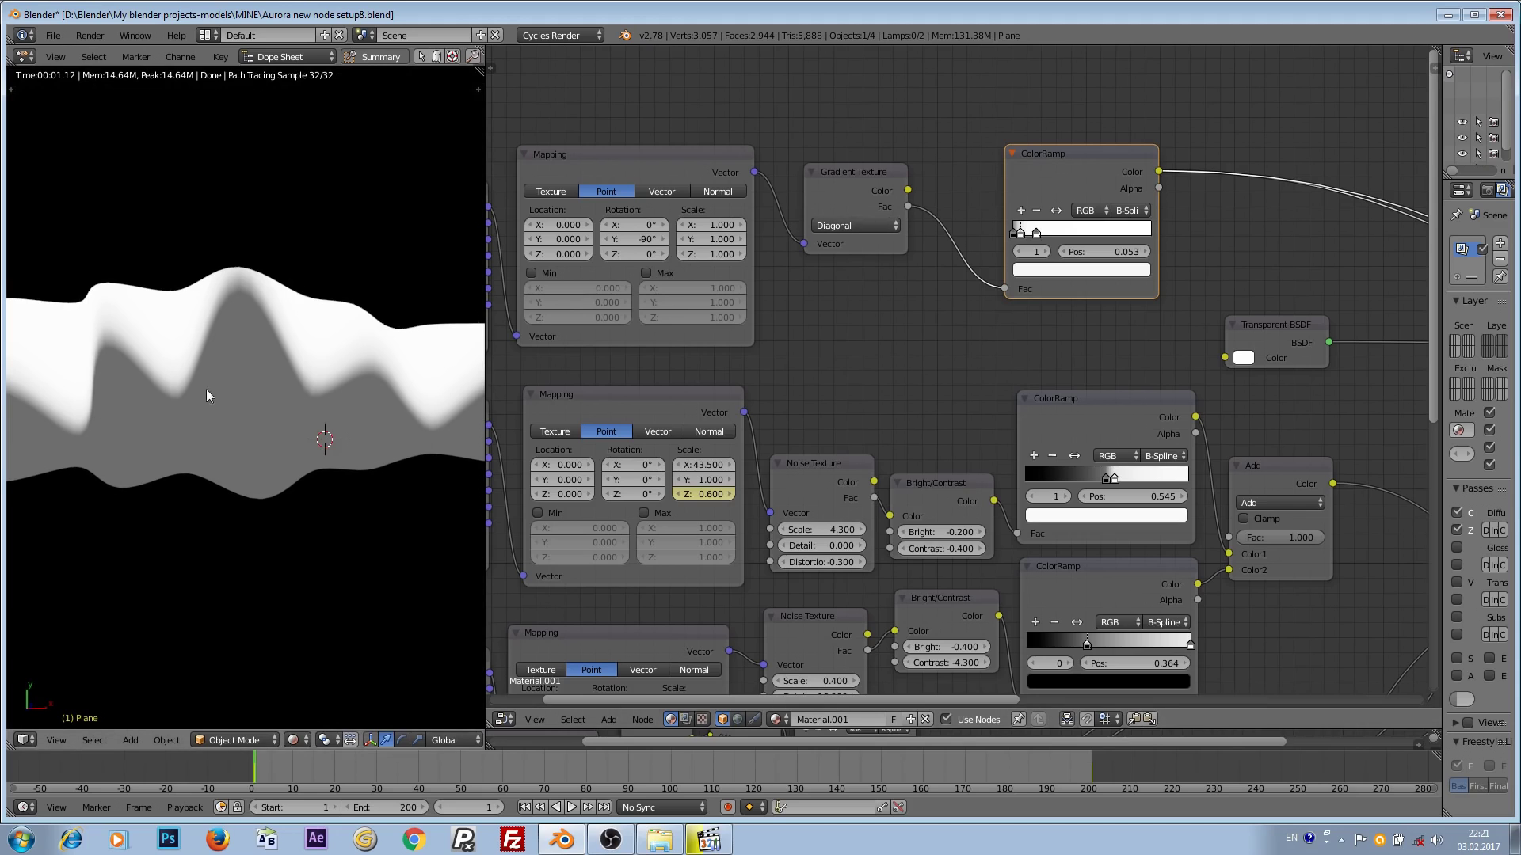
{"action": "scroll", "coordinate": [935, 249], "scroll_direction": "down", "scroll_amount": 4}
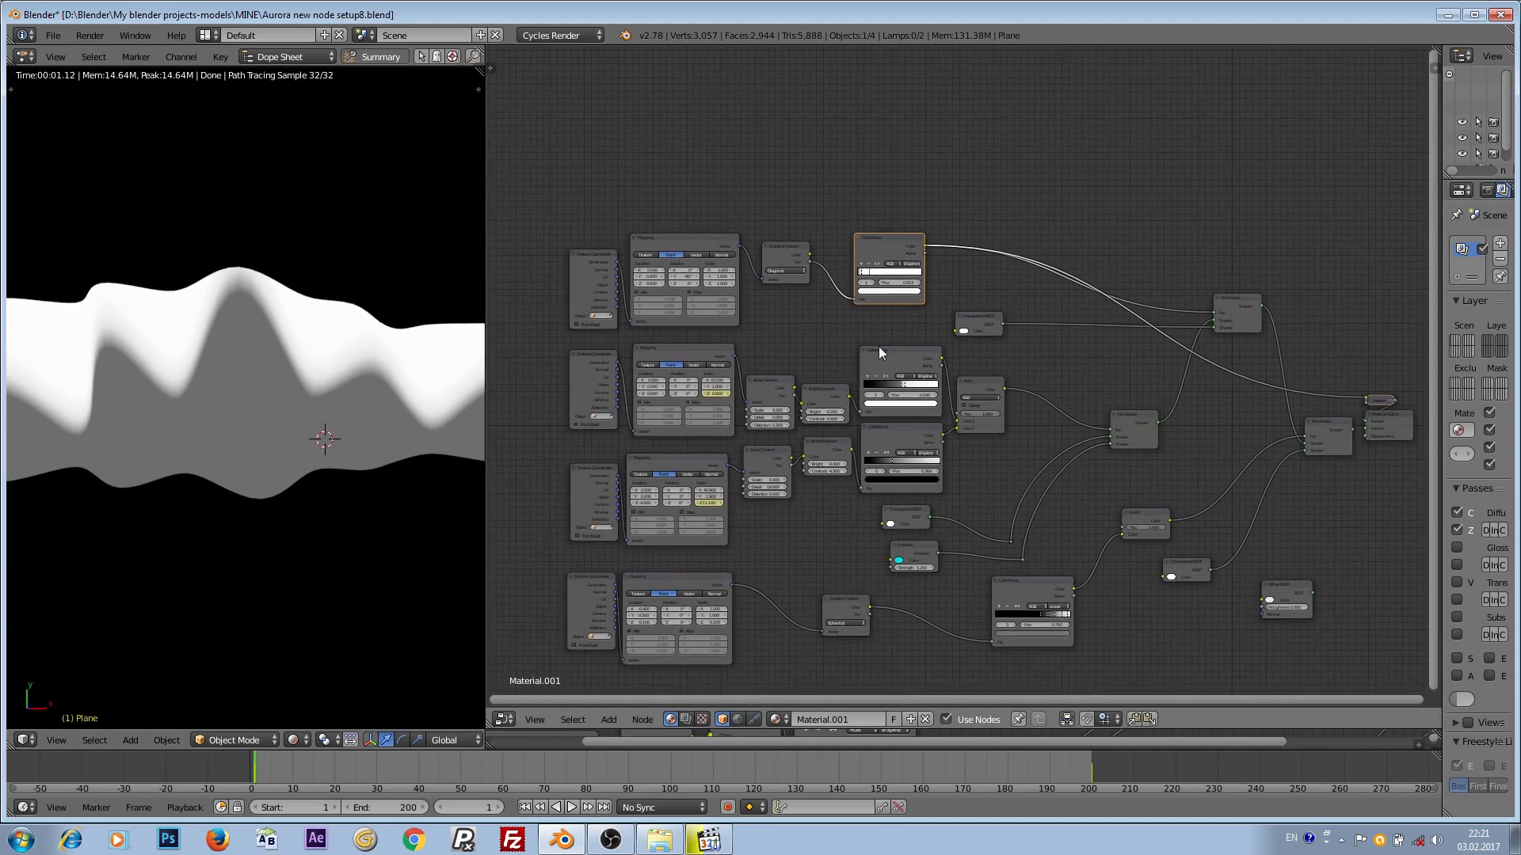
Preview the Invert node's output in the render
{"action": "middle_click_drag", "start_coordinate": [879, 352], "coordinate": [884, 271]}
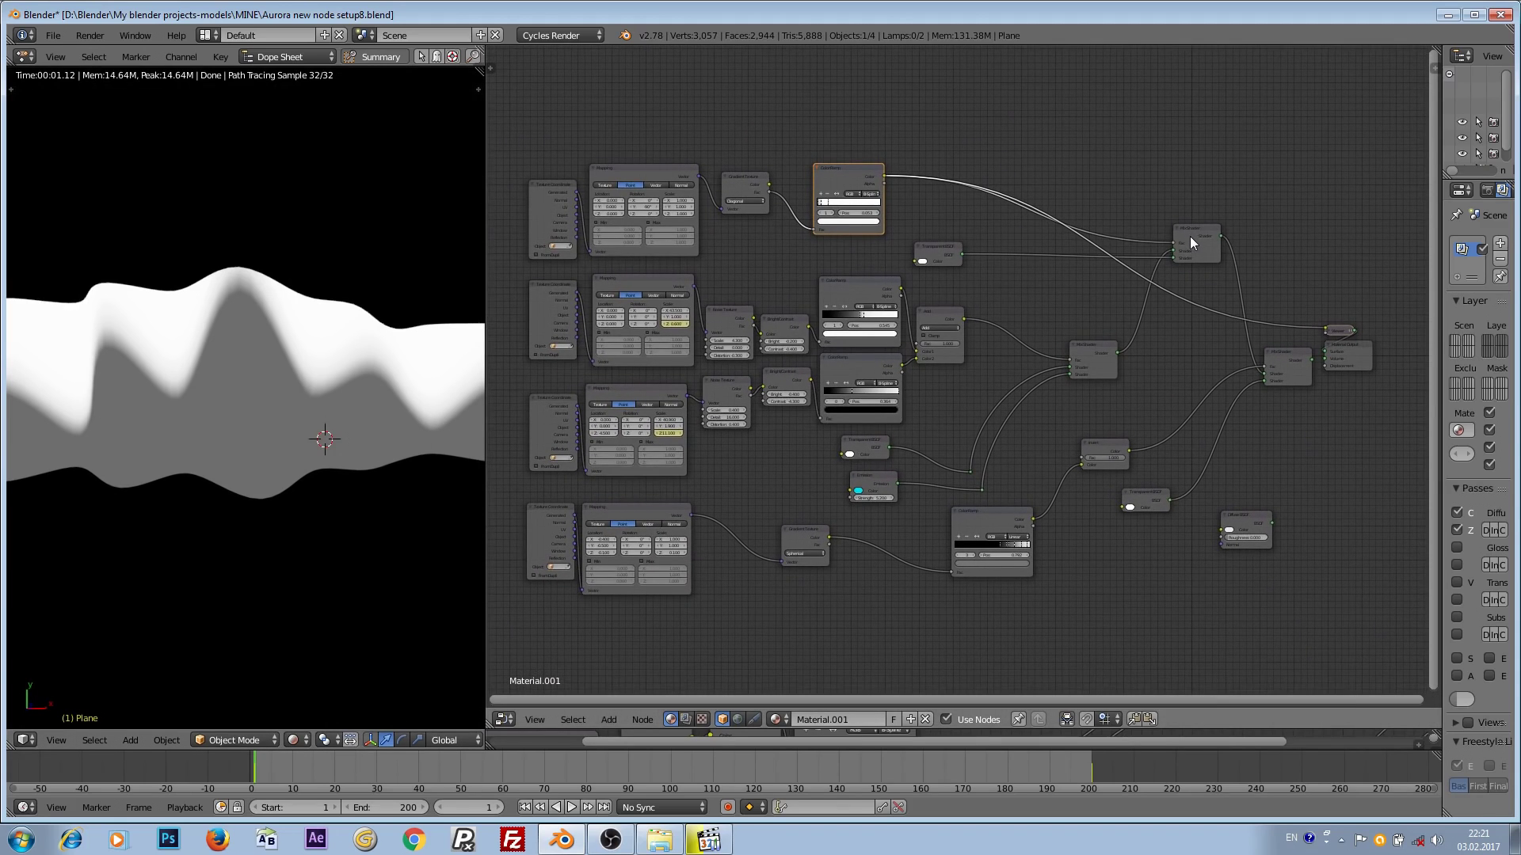
{"action": "left_click_drag", "start_coordinate": [1136, 488], "coordinate": [1131, 407]}
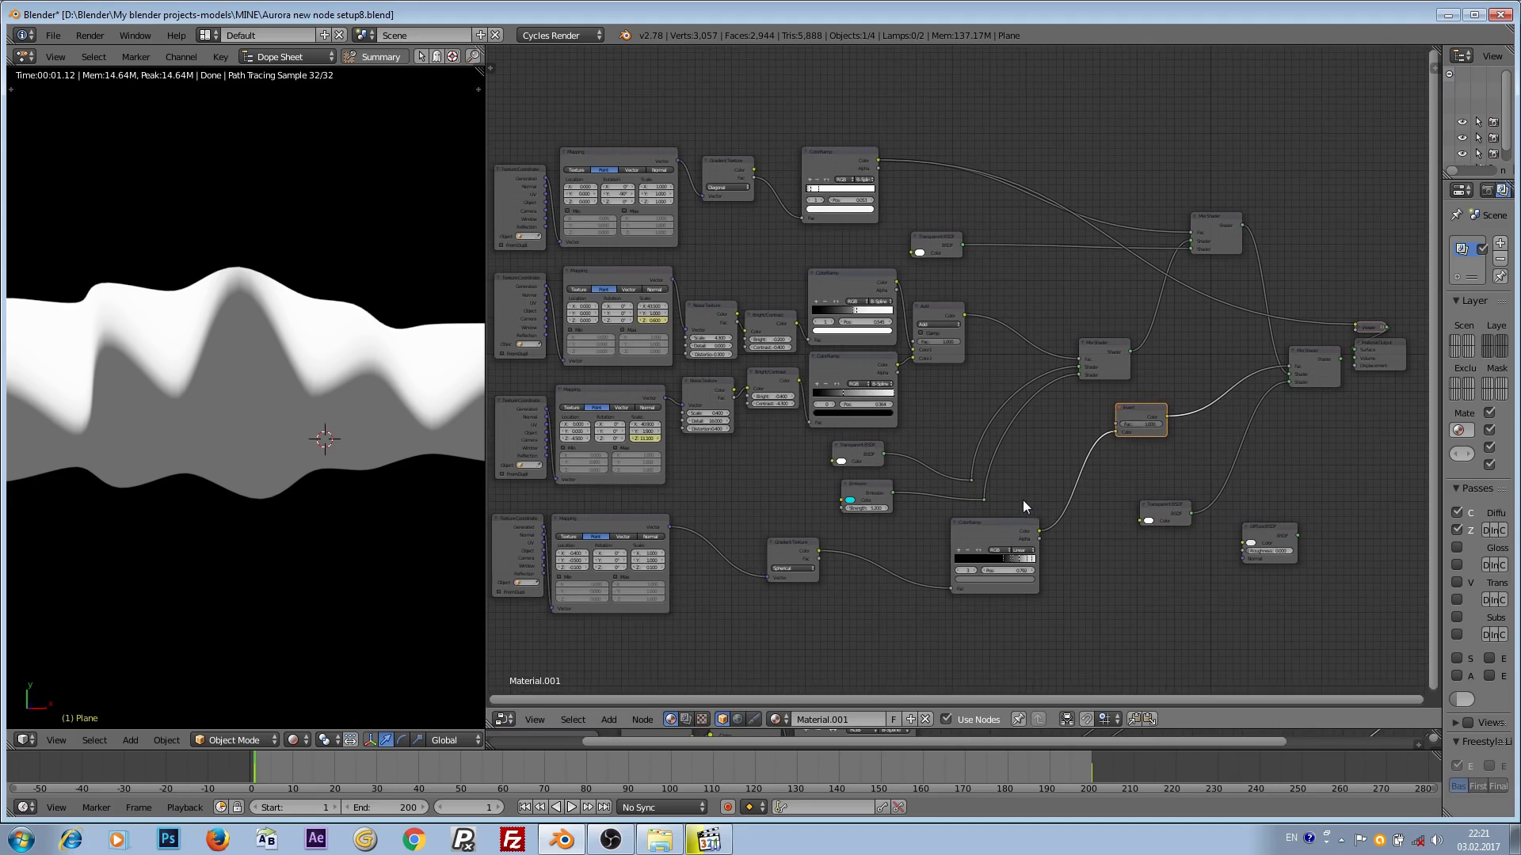
{"action": "scroll", "coordinate": [984, 384], "scroll_direction": "down", "scroll_amount": 2, "text": "shift"}
{"action": "scroll", "coordinate": [1039, 383], "scroll_direction": "up", "scroll_amount": 1}
{"action": "scroll", "coordinate": [1053, 357], "scroll_direction": "down", "scroll_amount": 1, "text": "shift"}
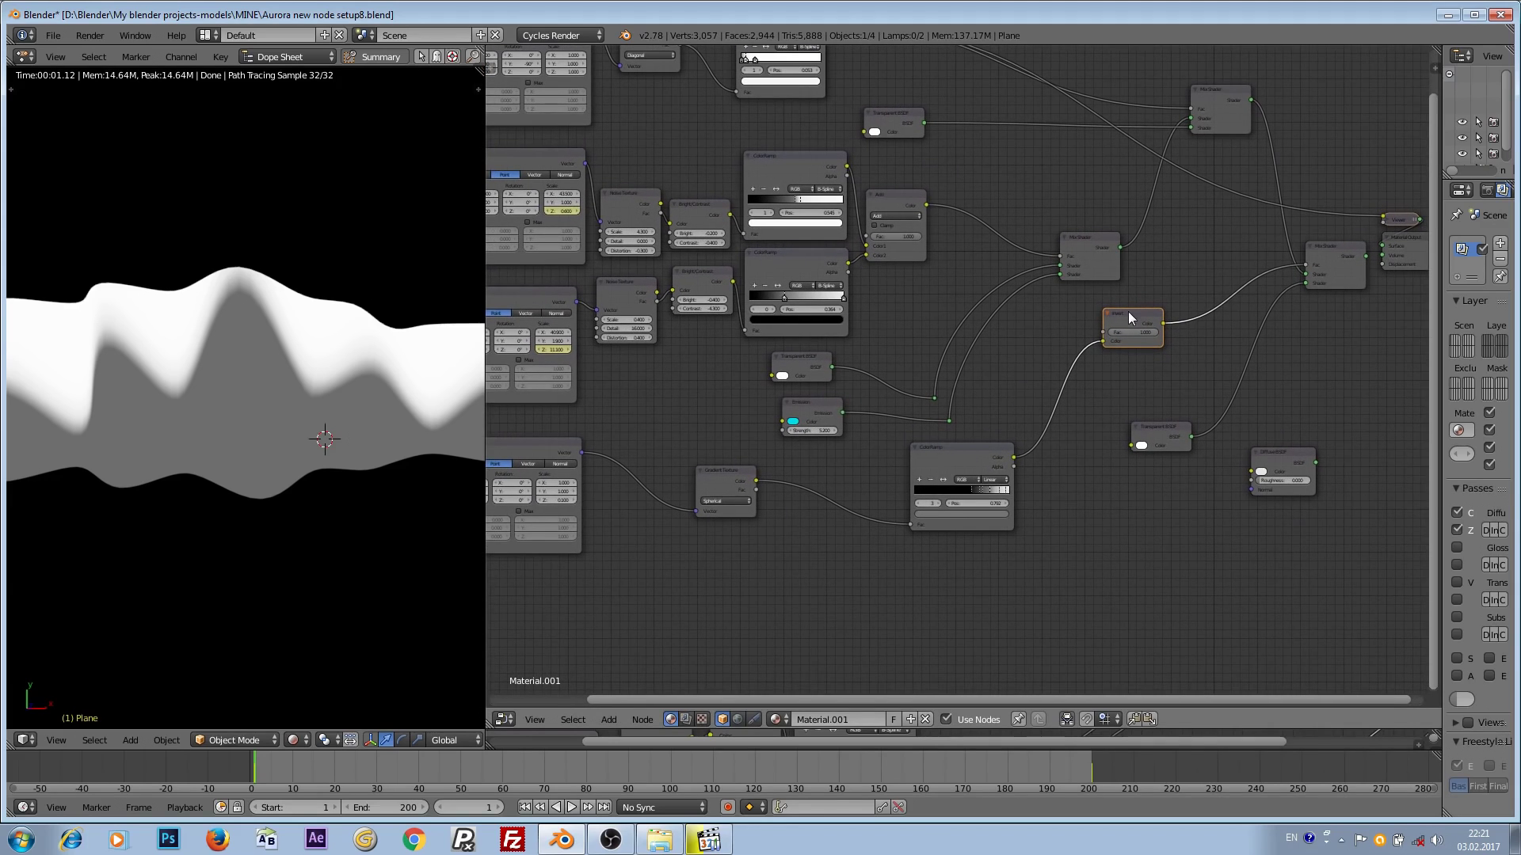
{"action": "left_click", "coordinate": [1128, 315], "text": "ctrl+shift"}
Preview the spherical gradient ColorRamp mask and inspect its Gradient Texture and Mapping nodes
{"action": "left_click", "coordinate": [958, 457], "text": "ctrl+shift"}
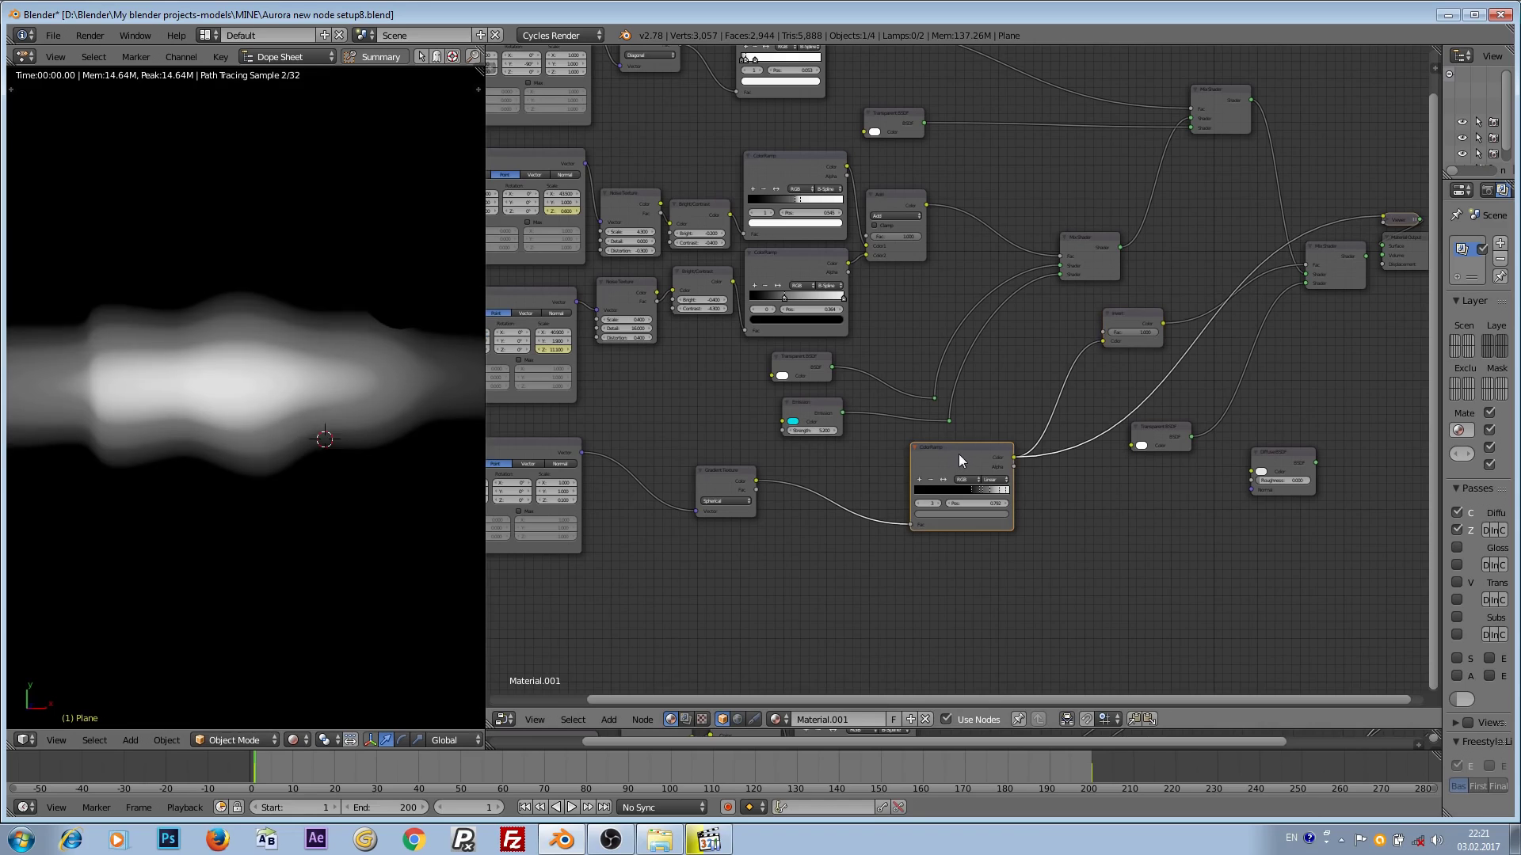
{"action": "scroll", "coordinate": [727, 493], "scroll_direction": "up", "scroll_amount": 3}
{"action": "middle_click_drag", "start_coordinate": [727, 492], "coordinate": [943, 330]}
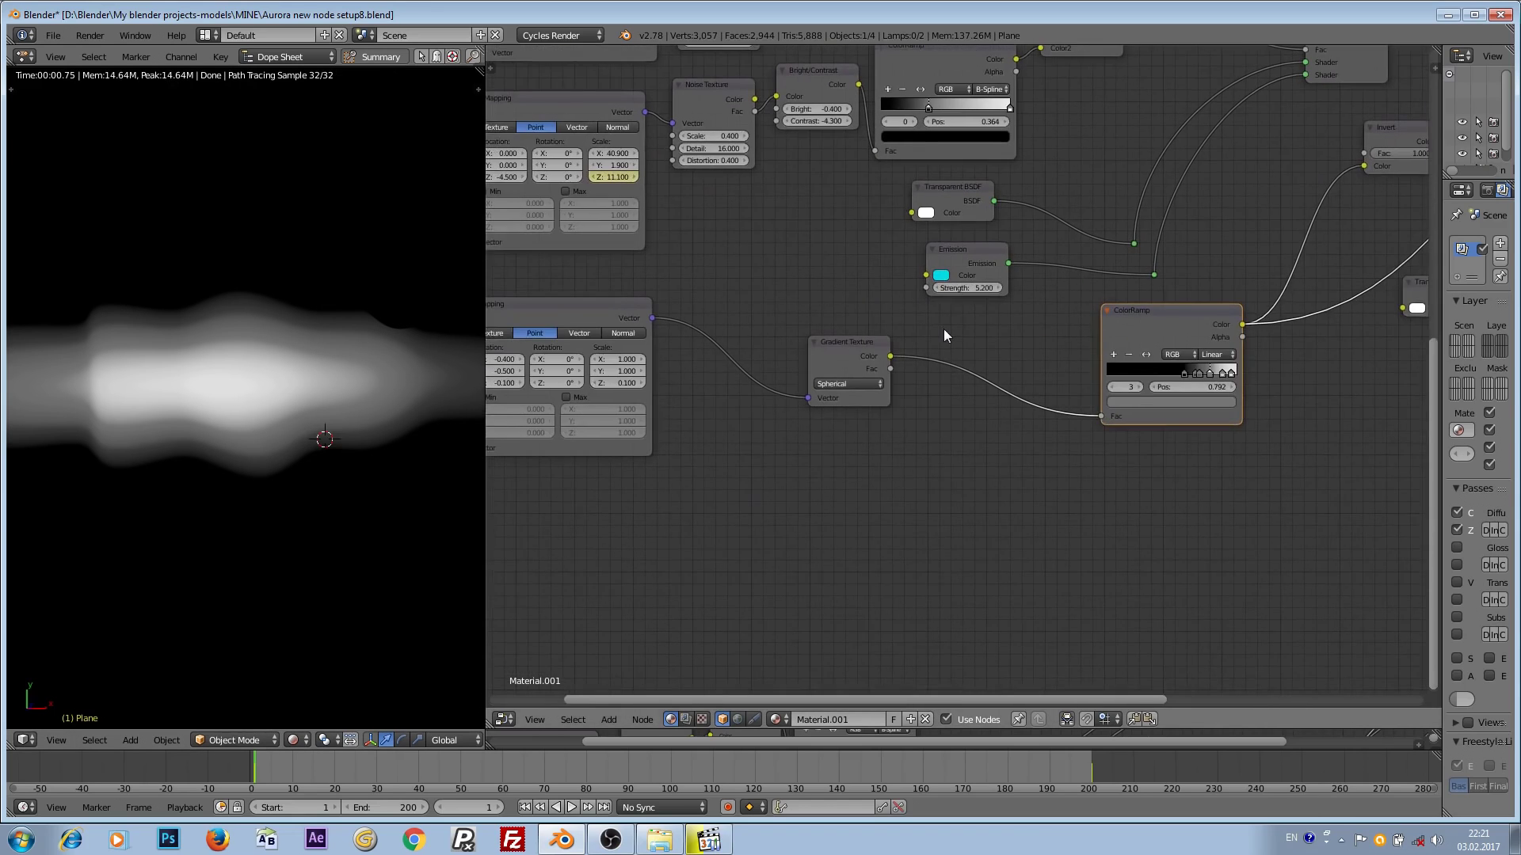
{"action": "scroll", "coordinate": [943, 329], "scroll_direction": "up", "scroll_amount": 2}
{"action": "middle_click_drag", "start_coordinate": [758, 345], "coordinate": [887, 362]}
{"action": "left_click", "coordinate": [931, 363]}
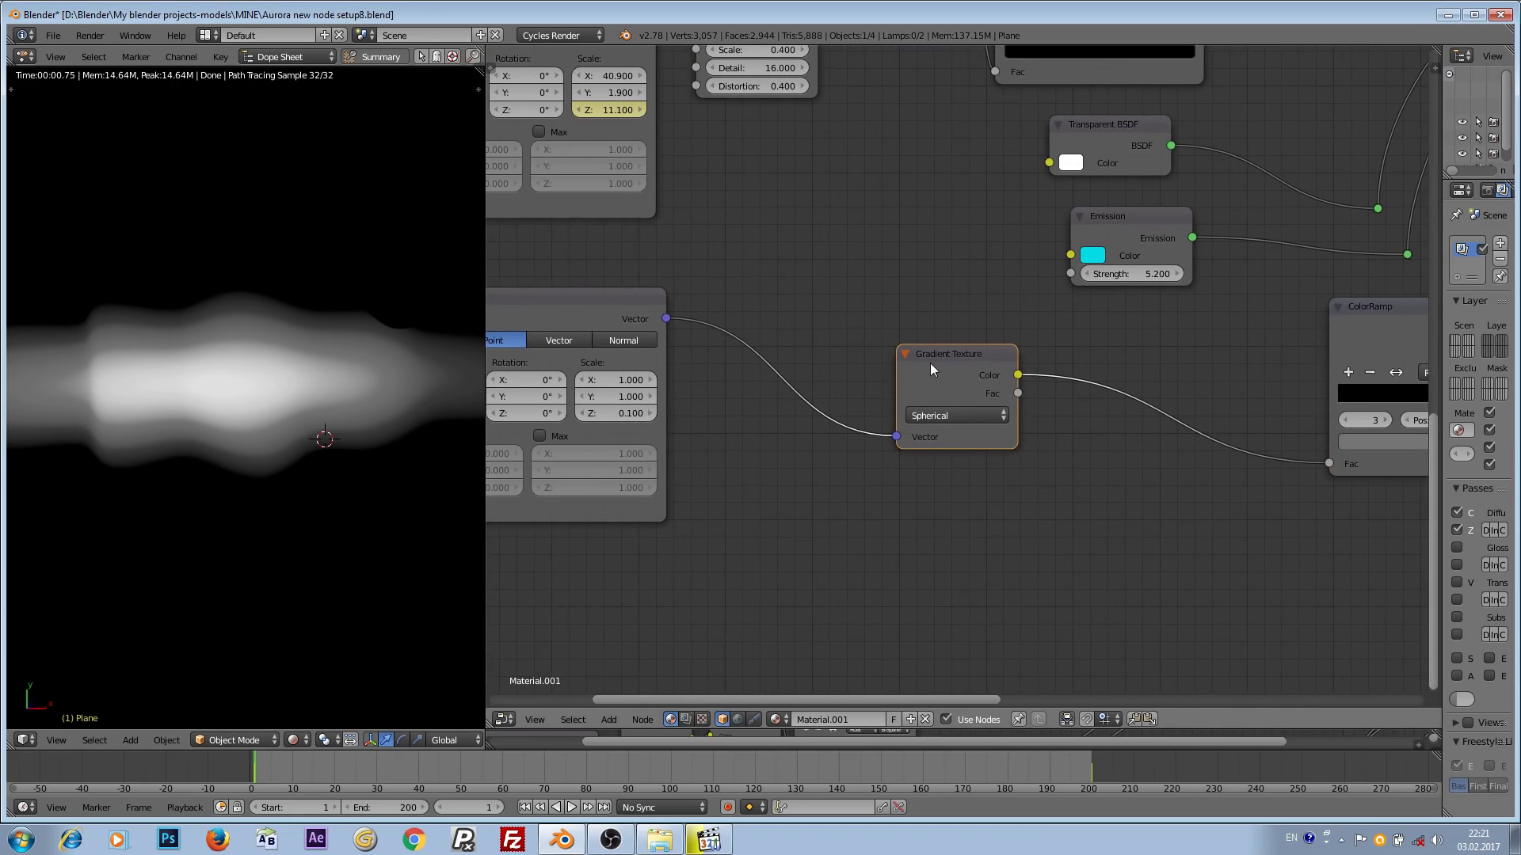
{"action": "scroll", "coordinate": [911, 365], "scroll_direction": "down", "scroll_amount": 2}
{"action": "middle_click_drag", "start_coordinate": [826, 320], "coordinate": [858, 320]}
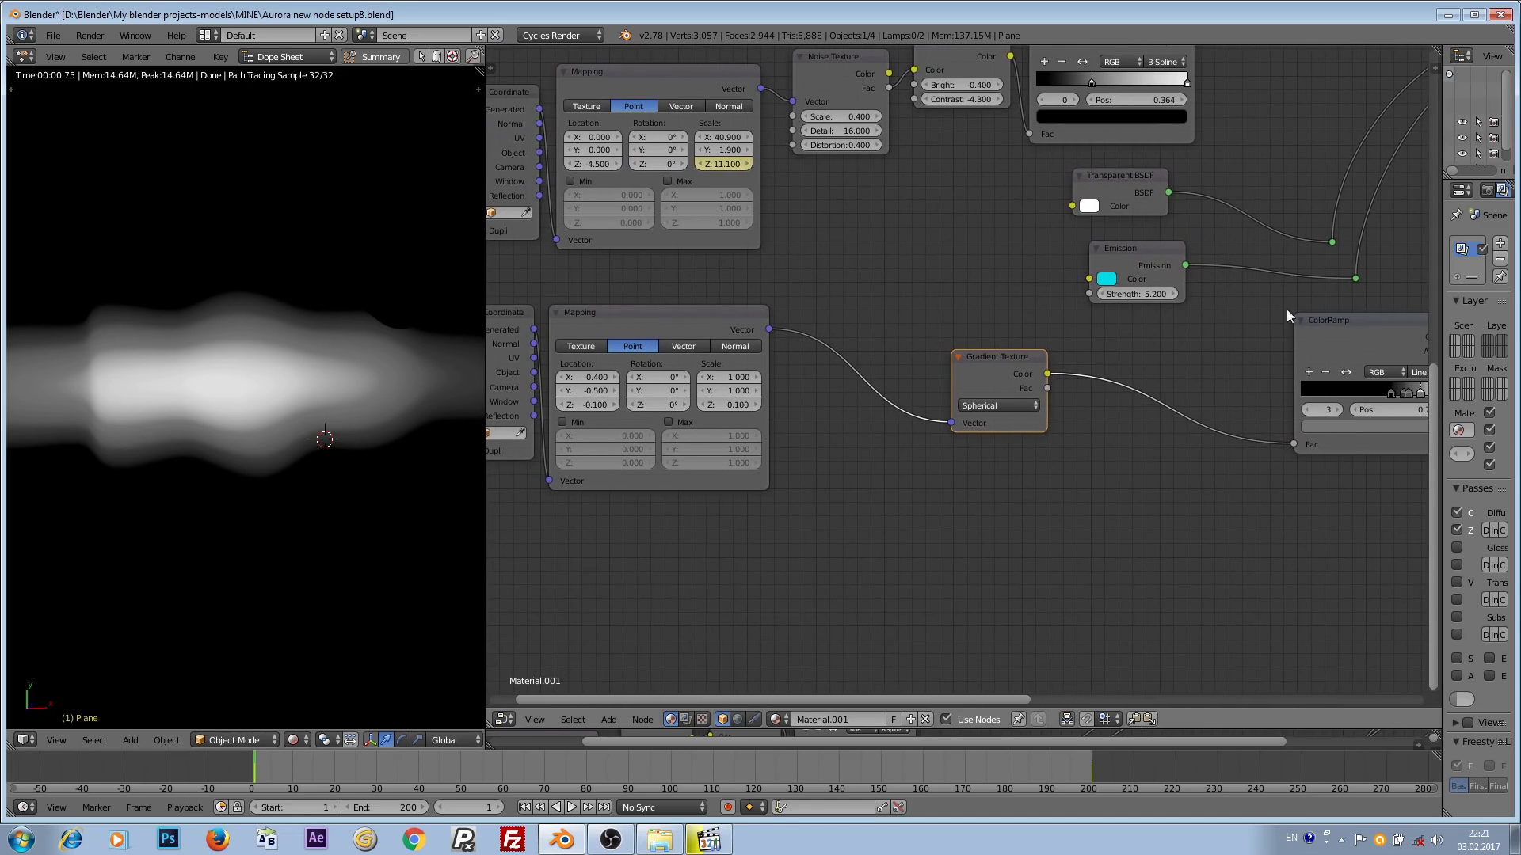
Reconnect the final Mix Shader to the Material Output so the cyan aurora renders
{"action": "middle_click_drag", "start_coordinate": [1286, 315], "coordinate": [1020, 325]}
{"action": "scroll", "coordinate": [1118, 294], "scroll_direction": "down", "scroll_amount": 2}
{"action": "middle_click_drag", "start_coordinate": [1118, 294], "coordinate": [1010, 377]}
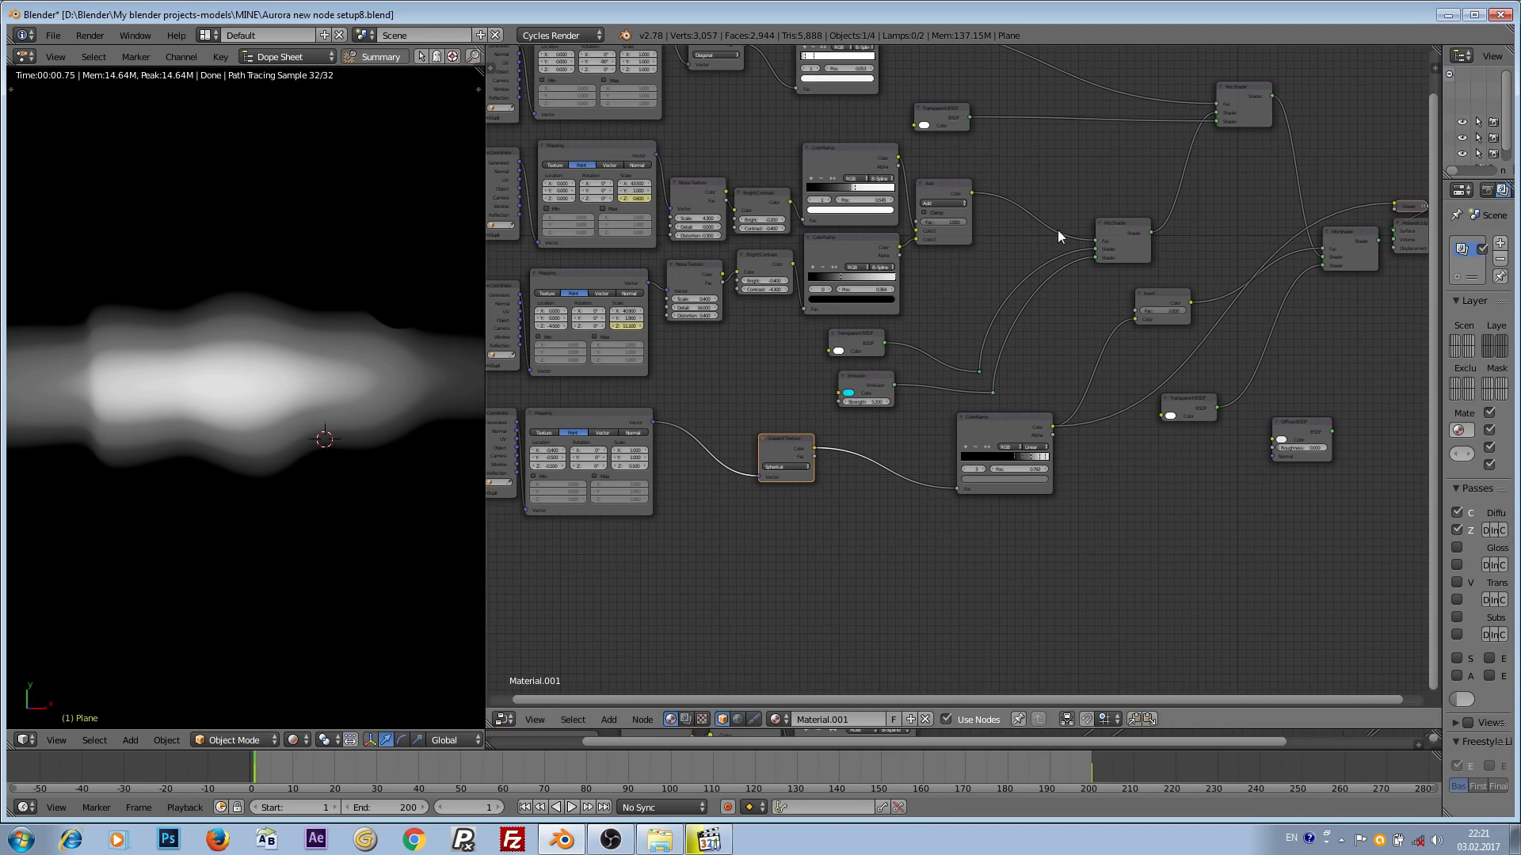
{"action": "middle_click_drag", "start_coordinate": [1057, 230], "coordinate": [1011, 331]}
{"action": "scroll", "coordinate": [1011, 331], "scroll_direction": "down", "scroll_amount": 2}
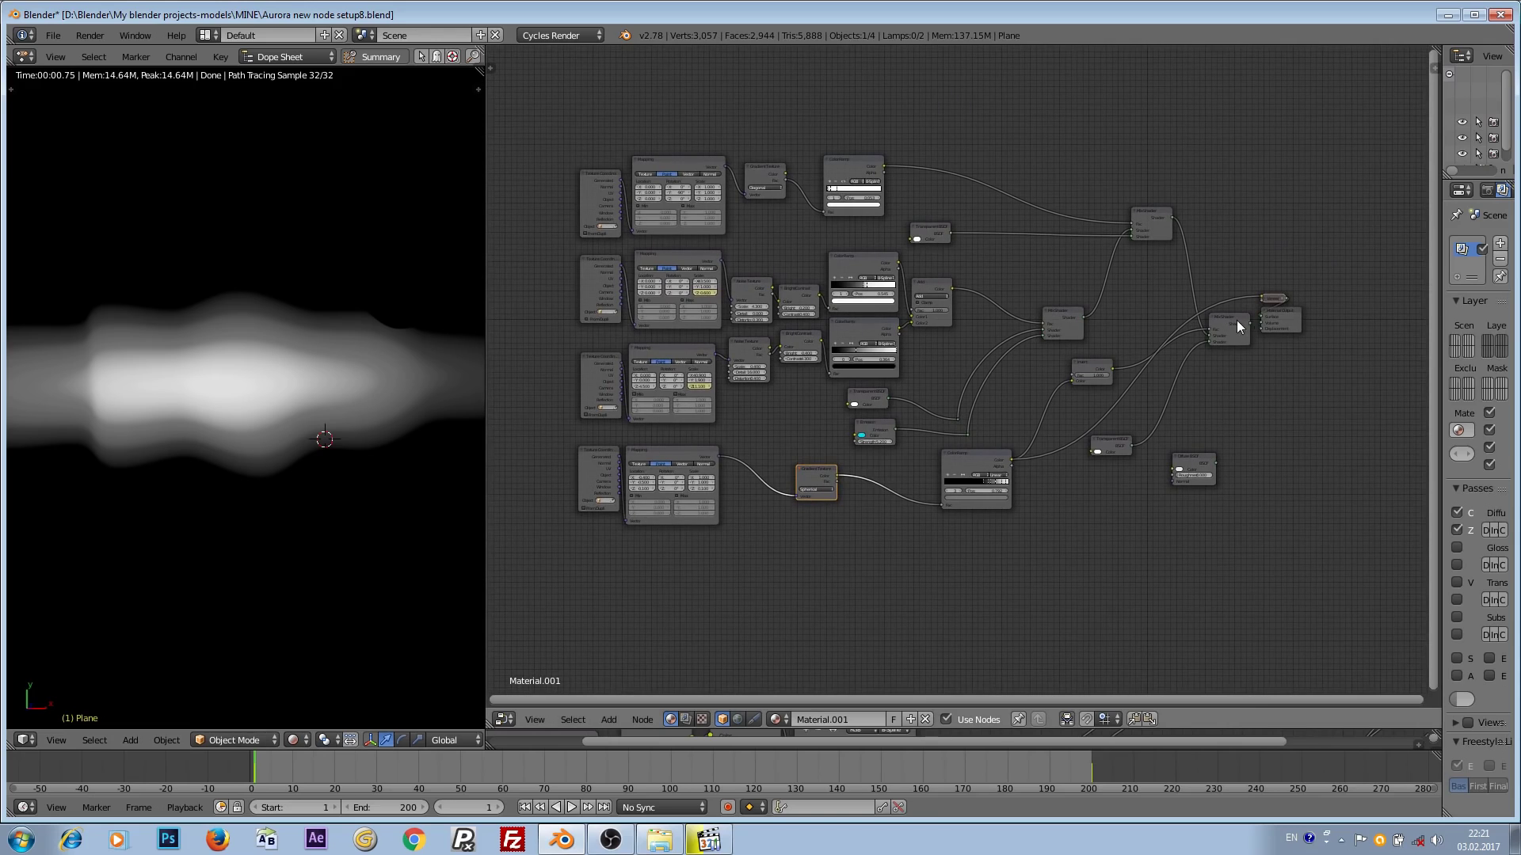
{"action": "left_click", "coordinate": [1237, 320], "text": "ctrl+shift"}
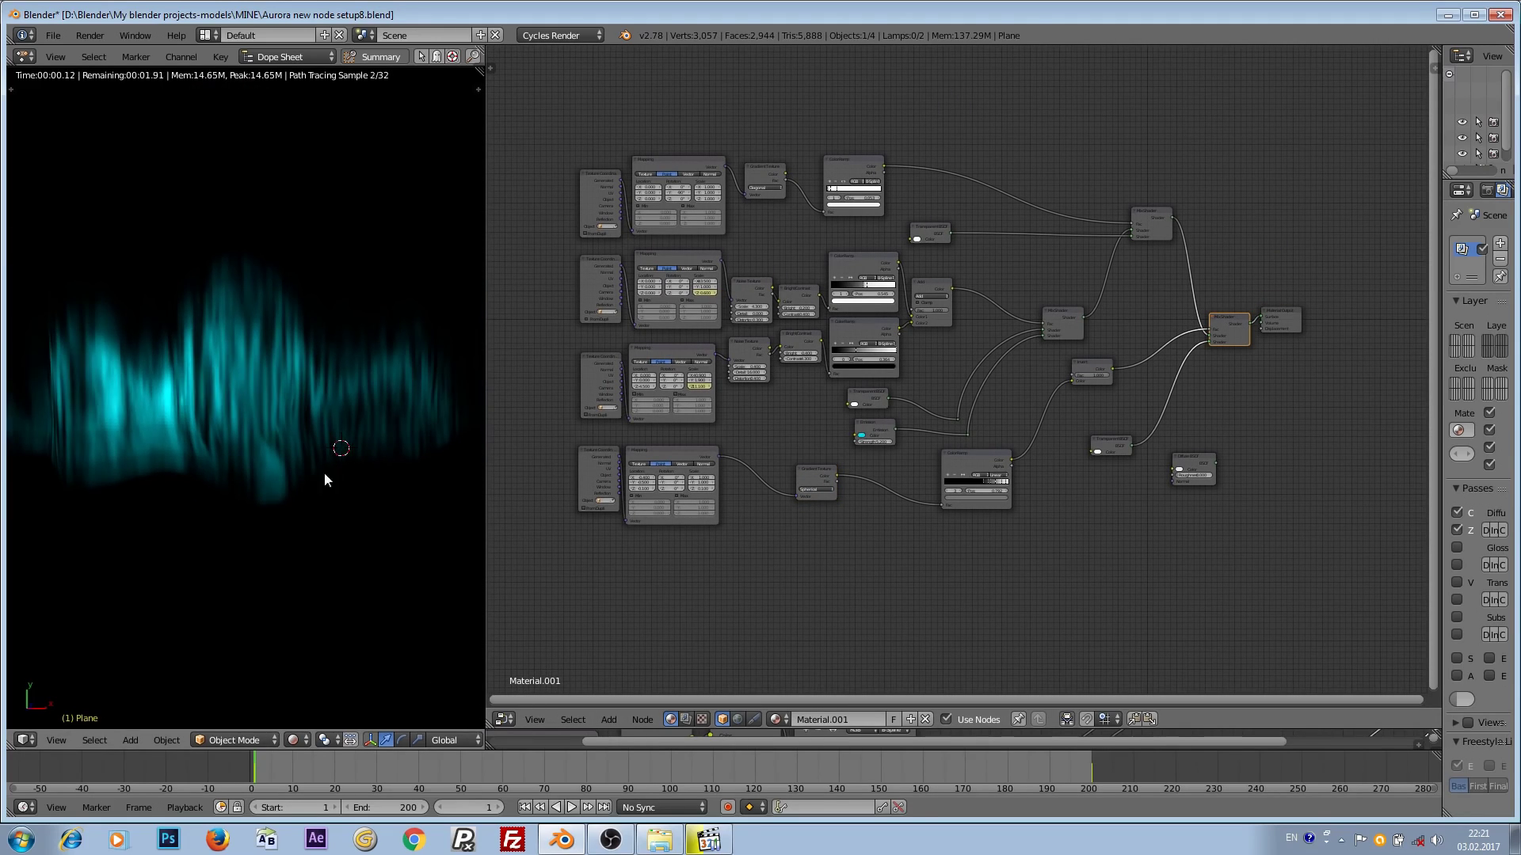
Play the aurora animation from the Timeline and pause it at frame 66
{"action": "left_click", "coordinate": [571, 807]}
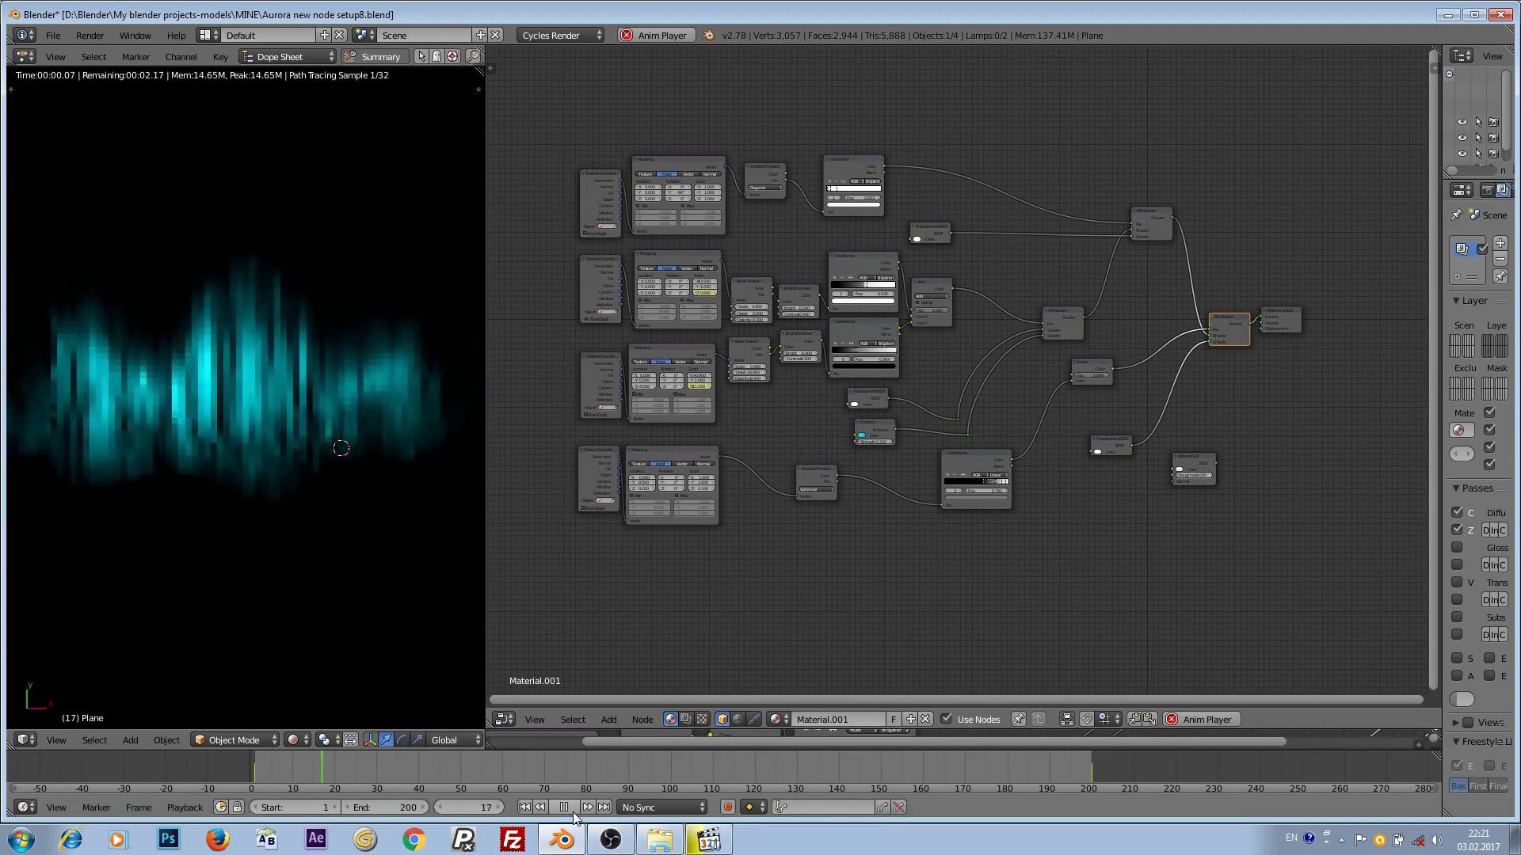
{"action": "scroll", "coordinate": [730, 389], "scroll_direction": "up", "scroll_amount": 2}
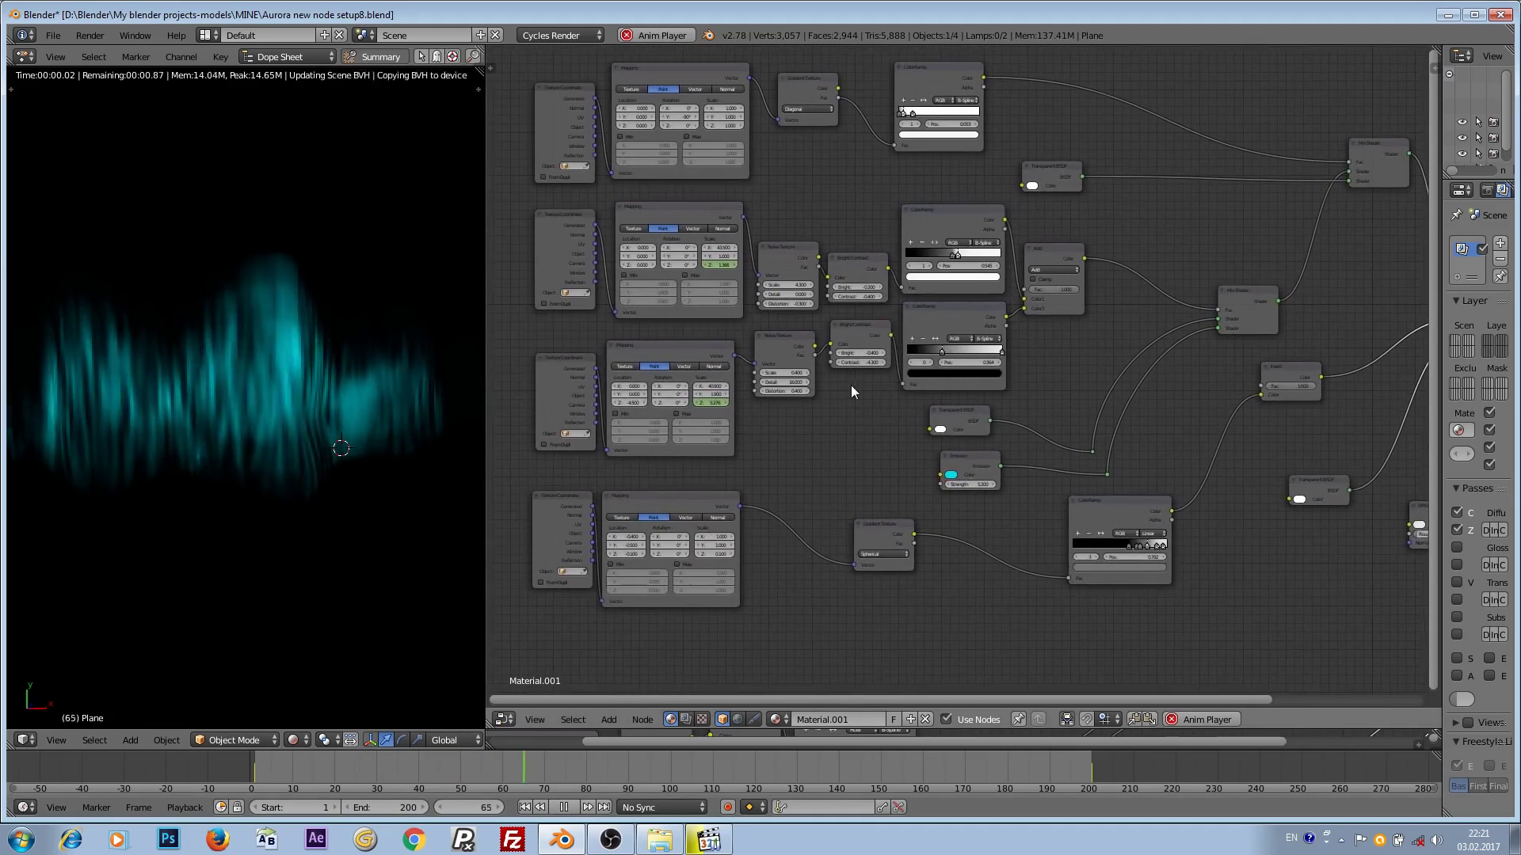
{"action": "scroll", "coordinate": [851, 391], "scroll_direction": "up", "scroll_amount": 2}
{"action": "scroll", "coordinate": [863, 335], "scroll_direction": "down", "scroll_amount": 3}
{"action": "scroll", "coordinate": [890, 348], "scroll_direction": "up", "scroll_amount": 1}
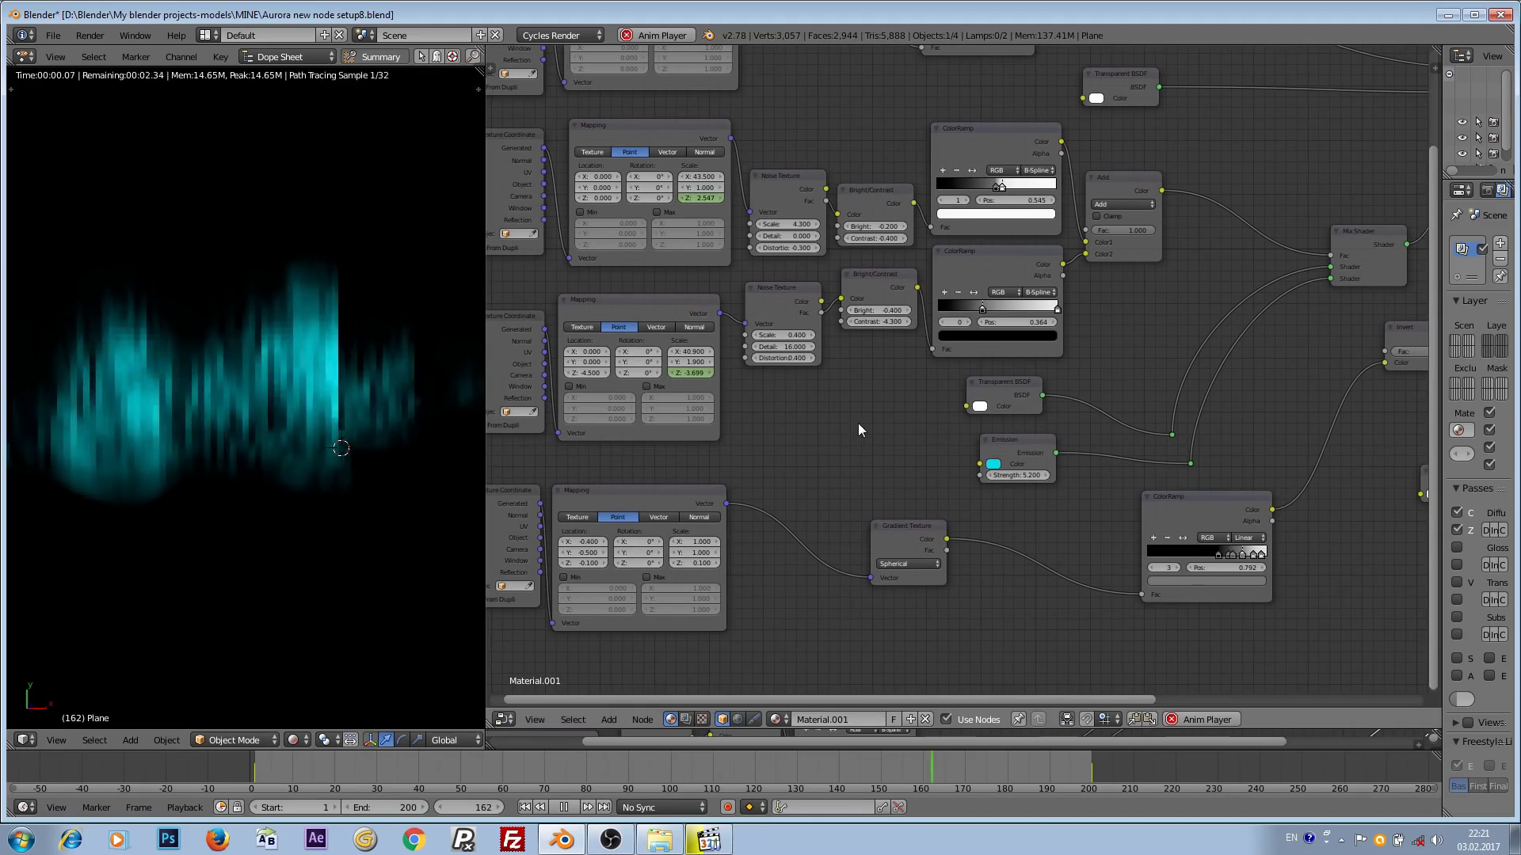
{"action": "left_click", "coordinate": [566, 809]}
{"action": "scroll", "coordinate": [779, 389], "scroll_direction": "up", "scroll_amount": 2}
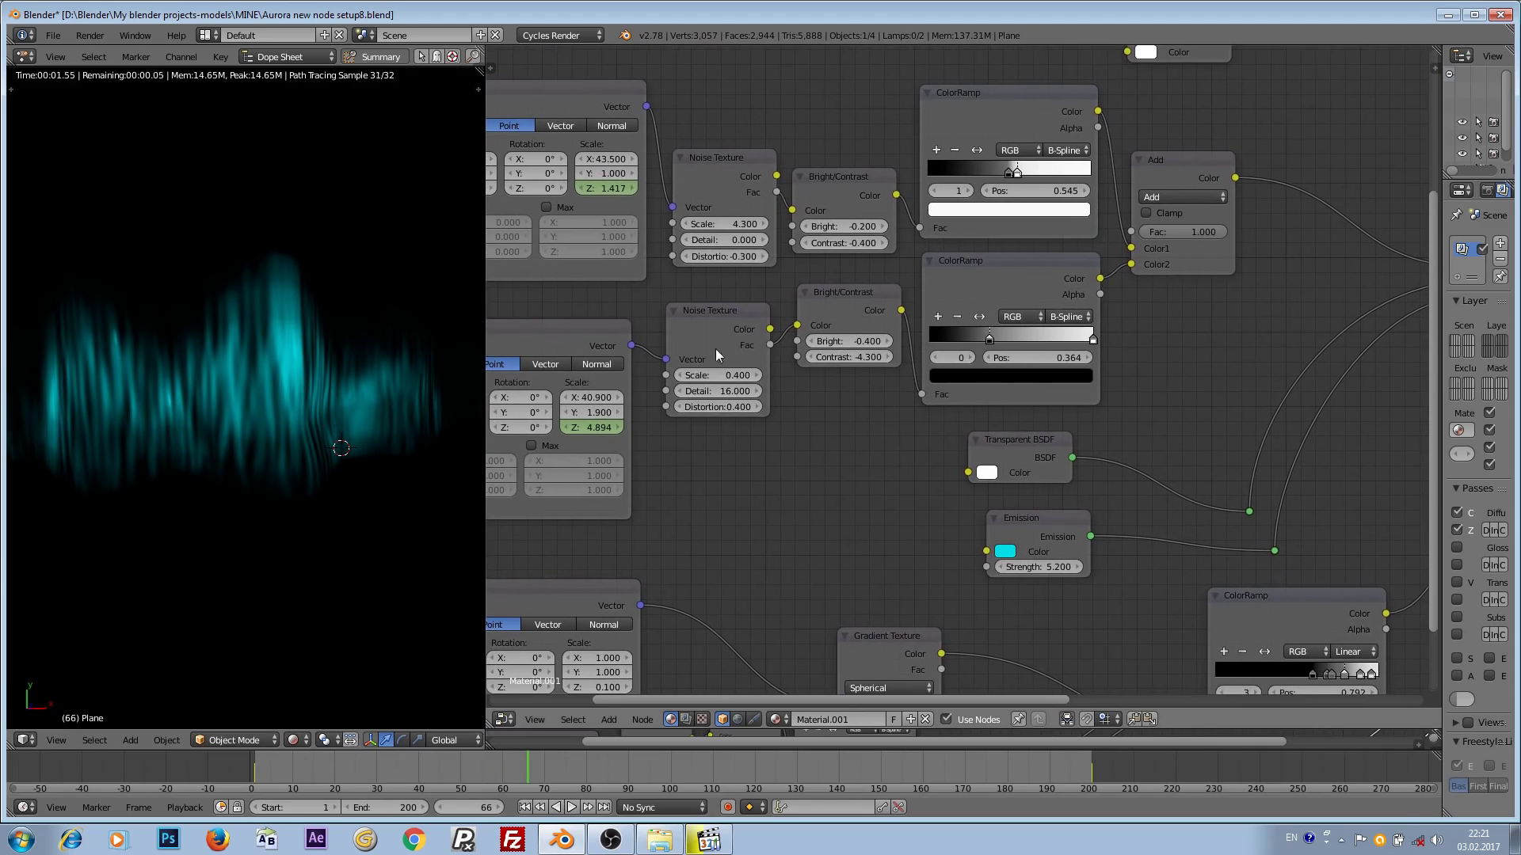
{"action": "left_click", "coordinate": [743, 174]}
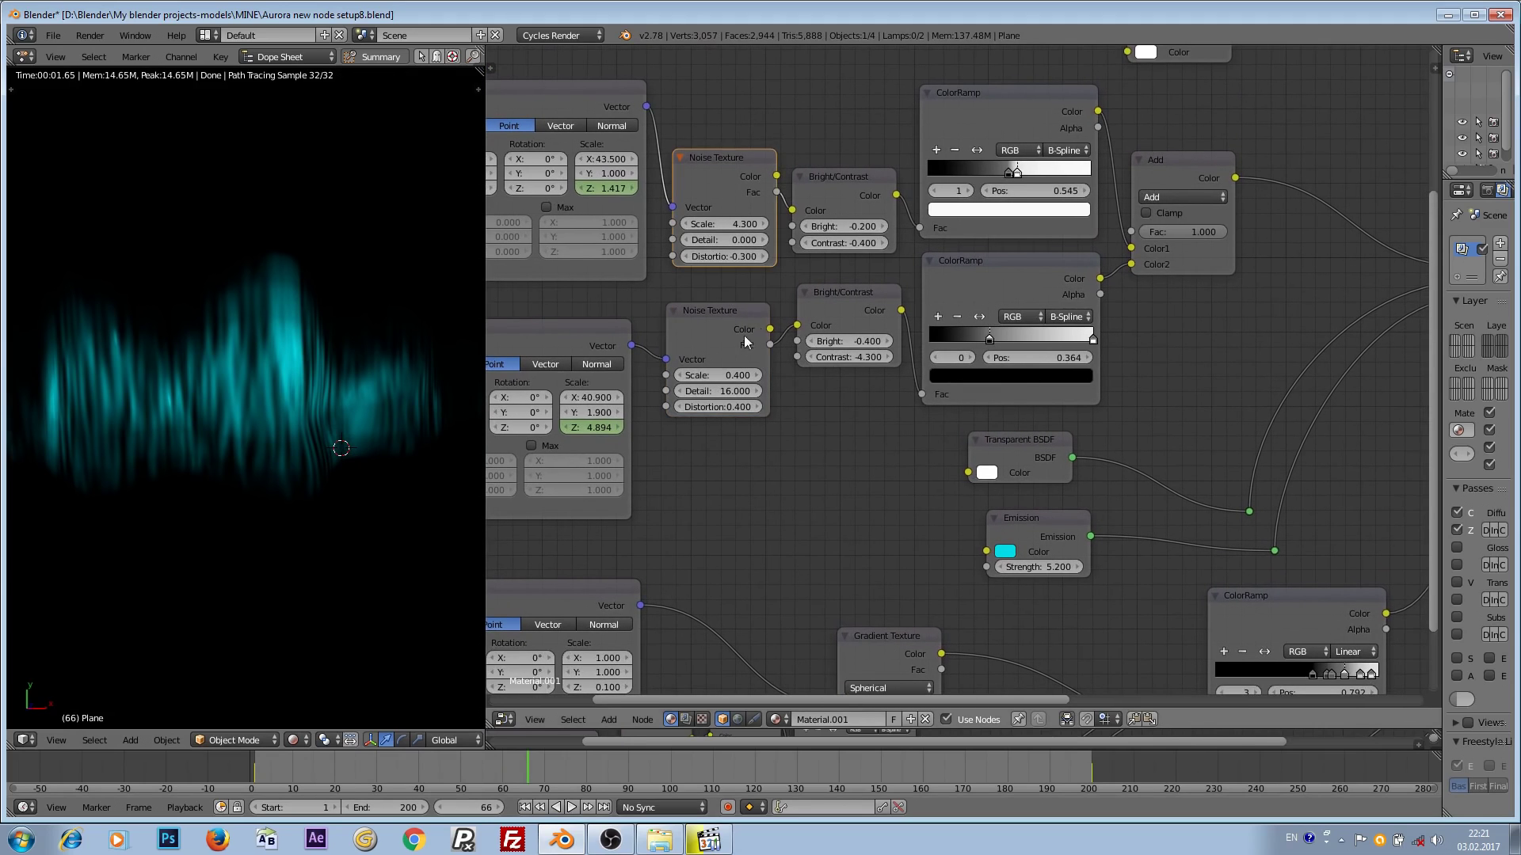
{"action": "scroll", "coordinate": [789, 406], "scroll_direction": "down", "scroll_amount": 2}
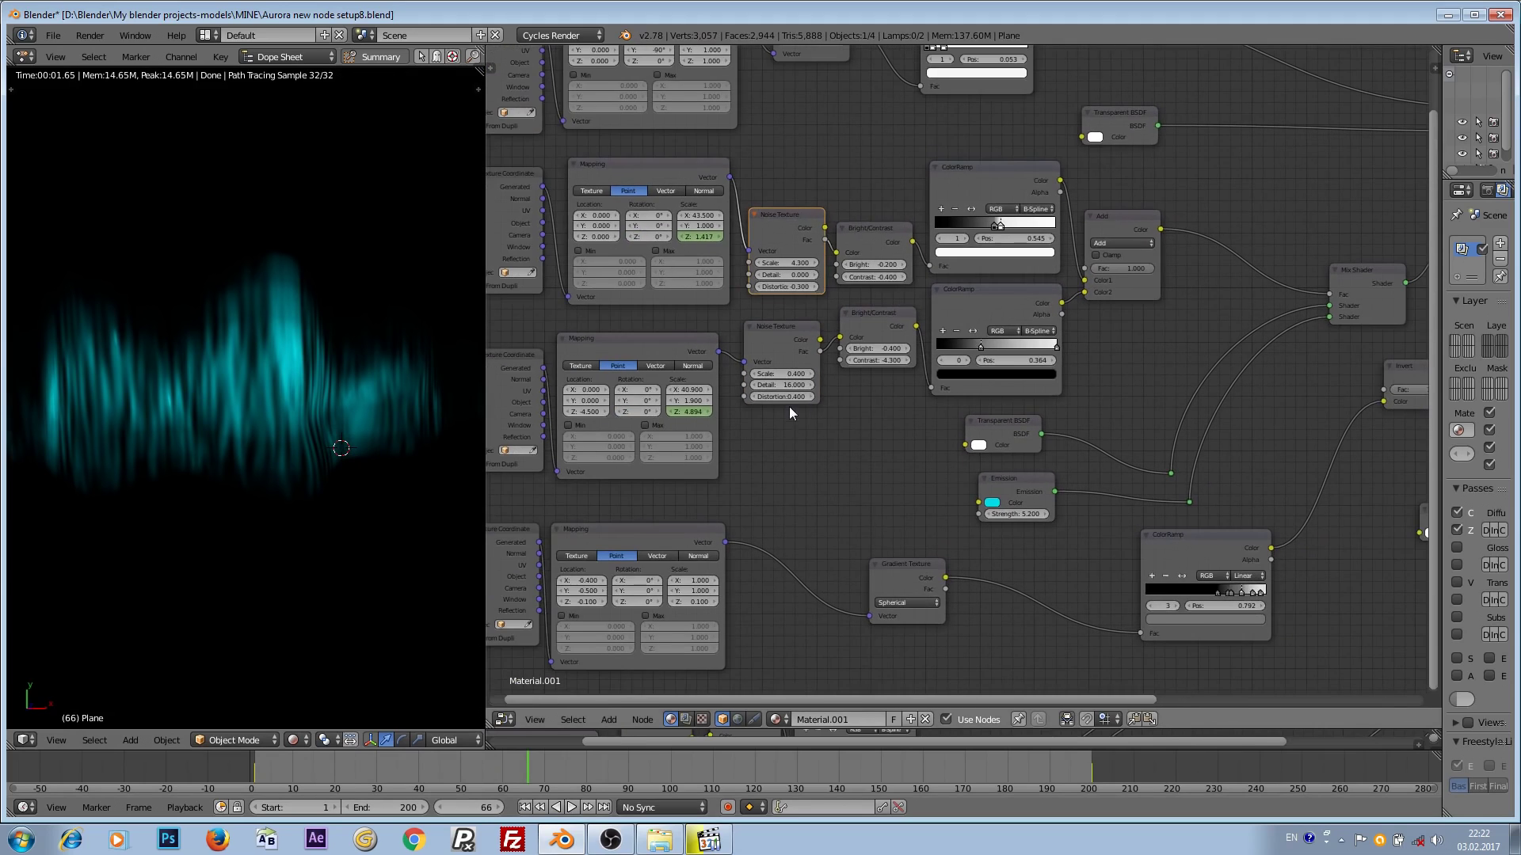
{"action": "middle_click_drag", "start_coordinate": [810, 415], "coordinate": [740, 396]}
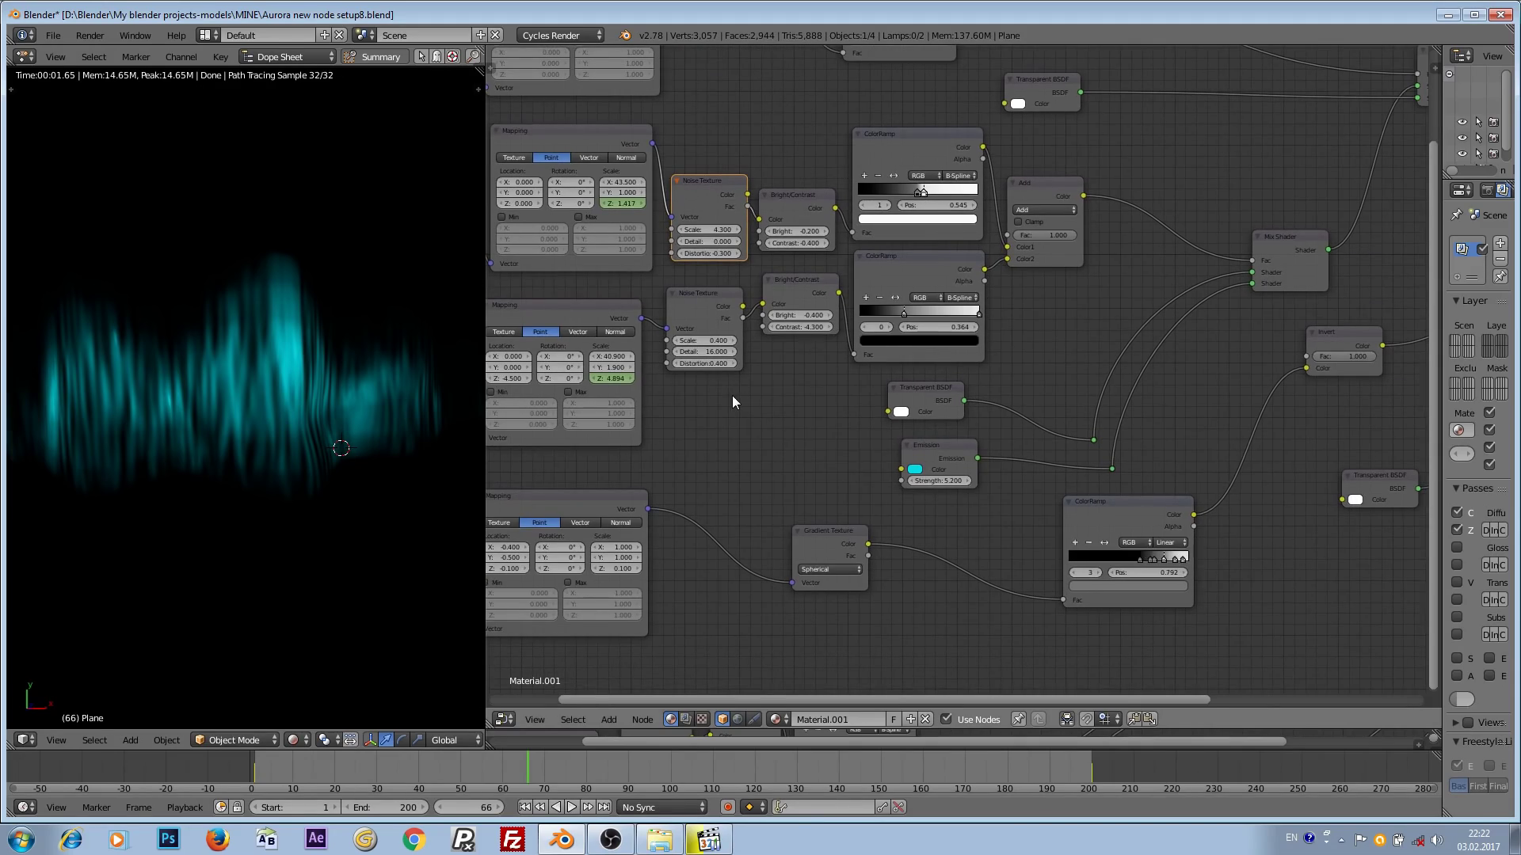
{"action": "key", "text": "ctrl+space"}
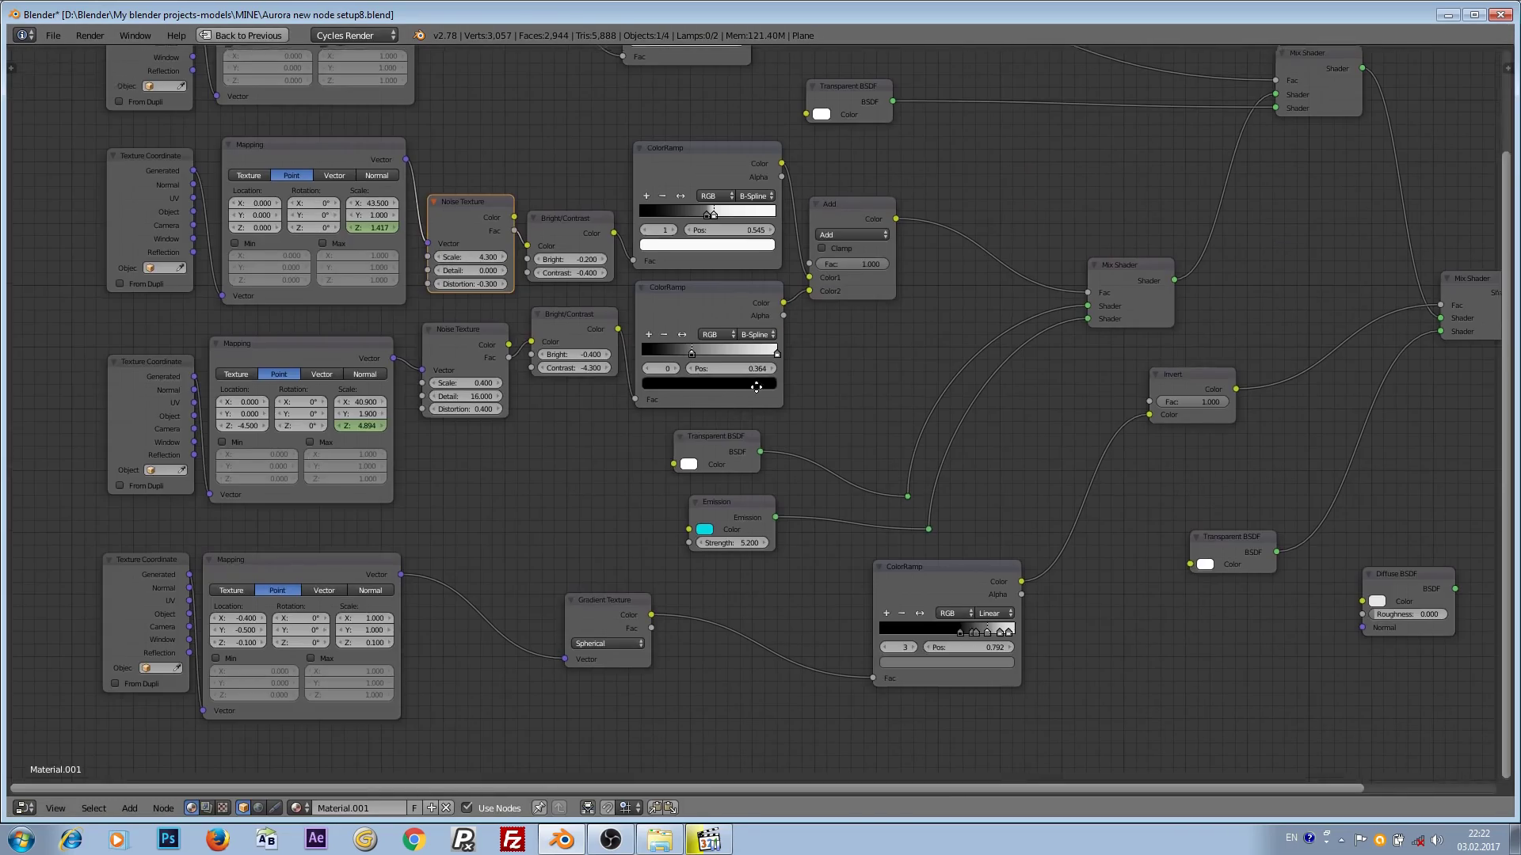
{"action": "scroll", "coordinate": [757, 386], "scroll_direction": "down", "scroll_amount": 2}
{"action": "scroll", "coordinate": [796, 402], "scroll_direction": "up", "scroll_amount": 3}
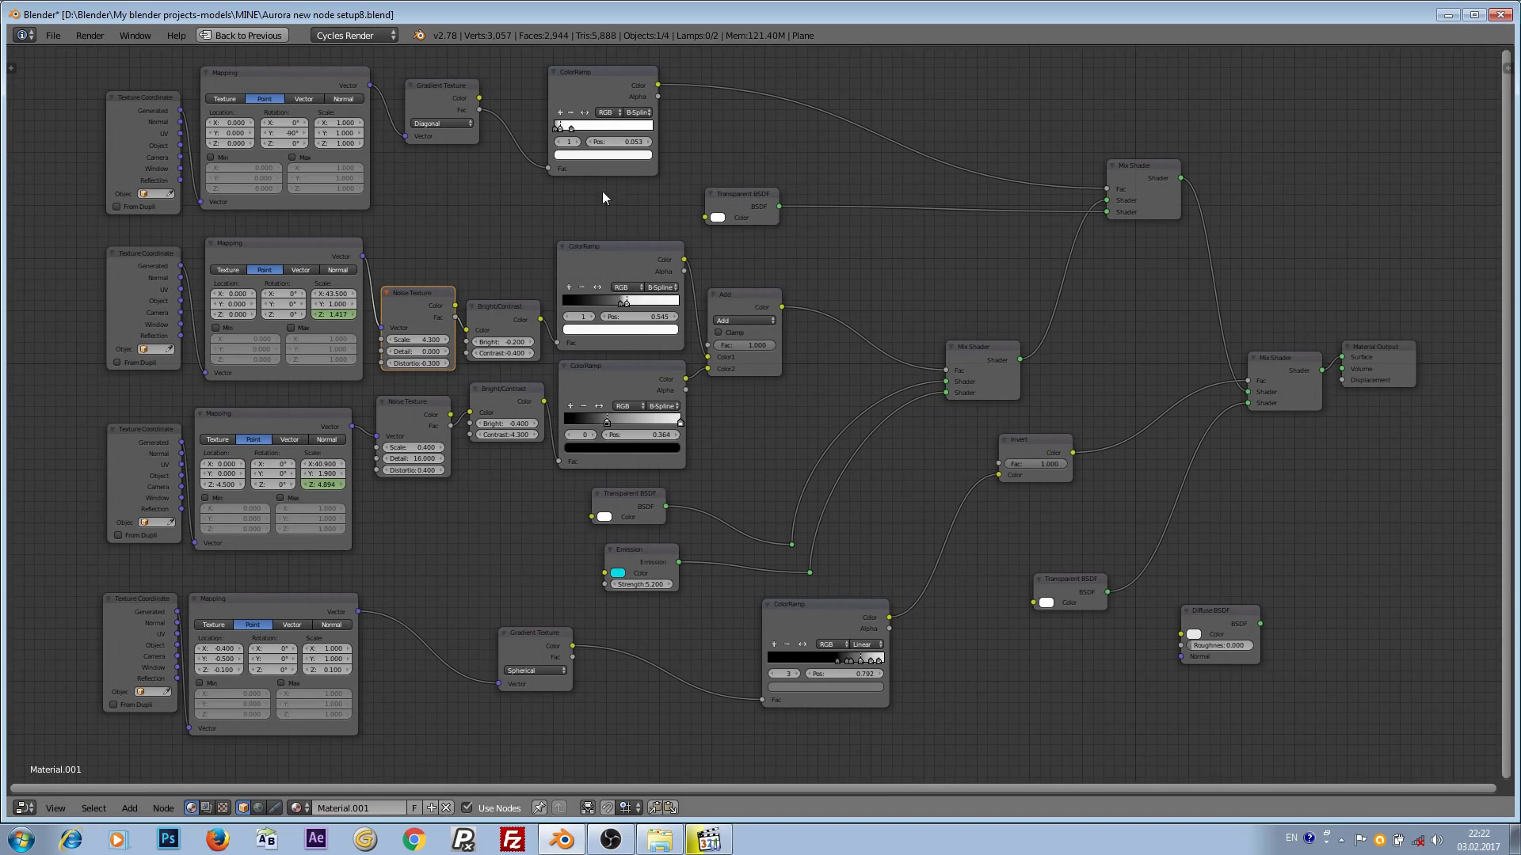
{"action": "scroll", "coordinate": [875, 437], "scroll_direction": "up", "scroll_amount": 1}
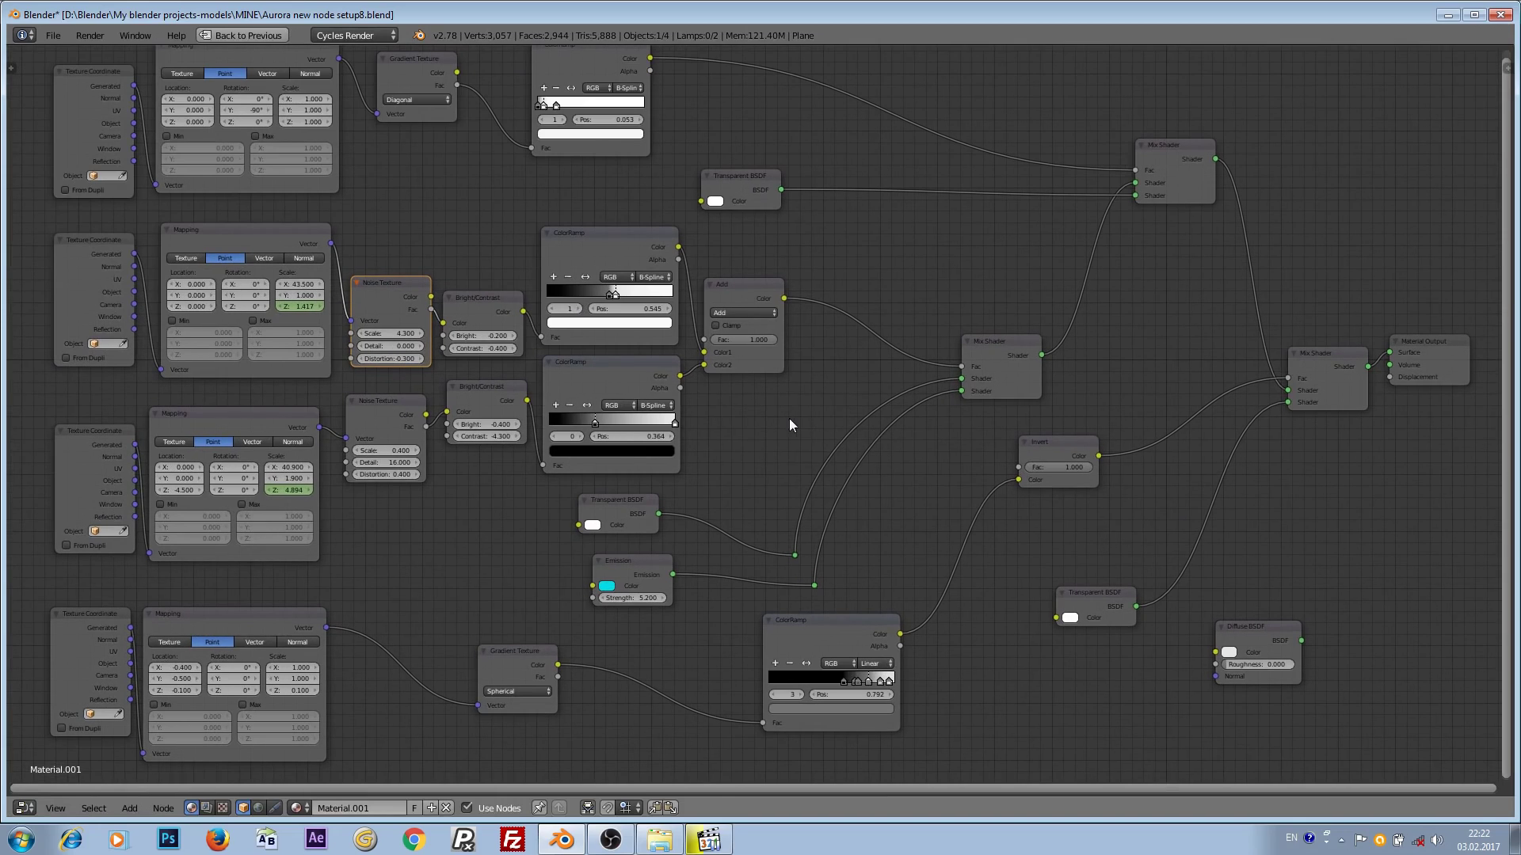
{"action": "key", "text": "ctrl+Up"}
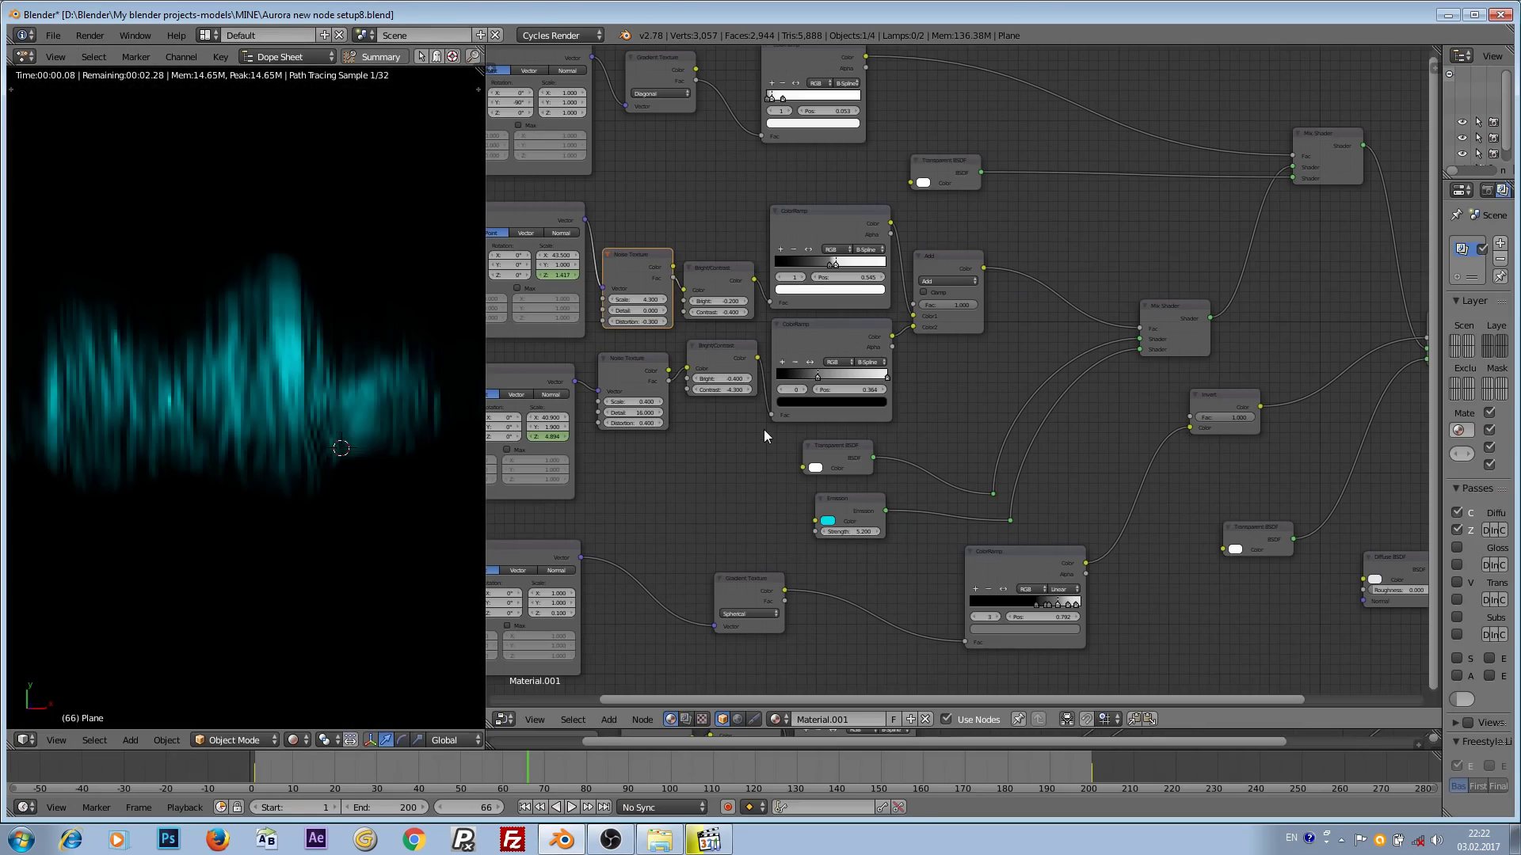
Switch the node editor to the compositing tree and frame all its nodes
{"action": "left_click", "coordinate": [686, 719]}
{"action": "key", "text": "ctrl+Up"}
{"action": "key", "text": "Home"}
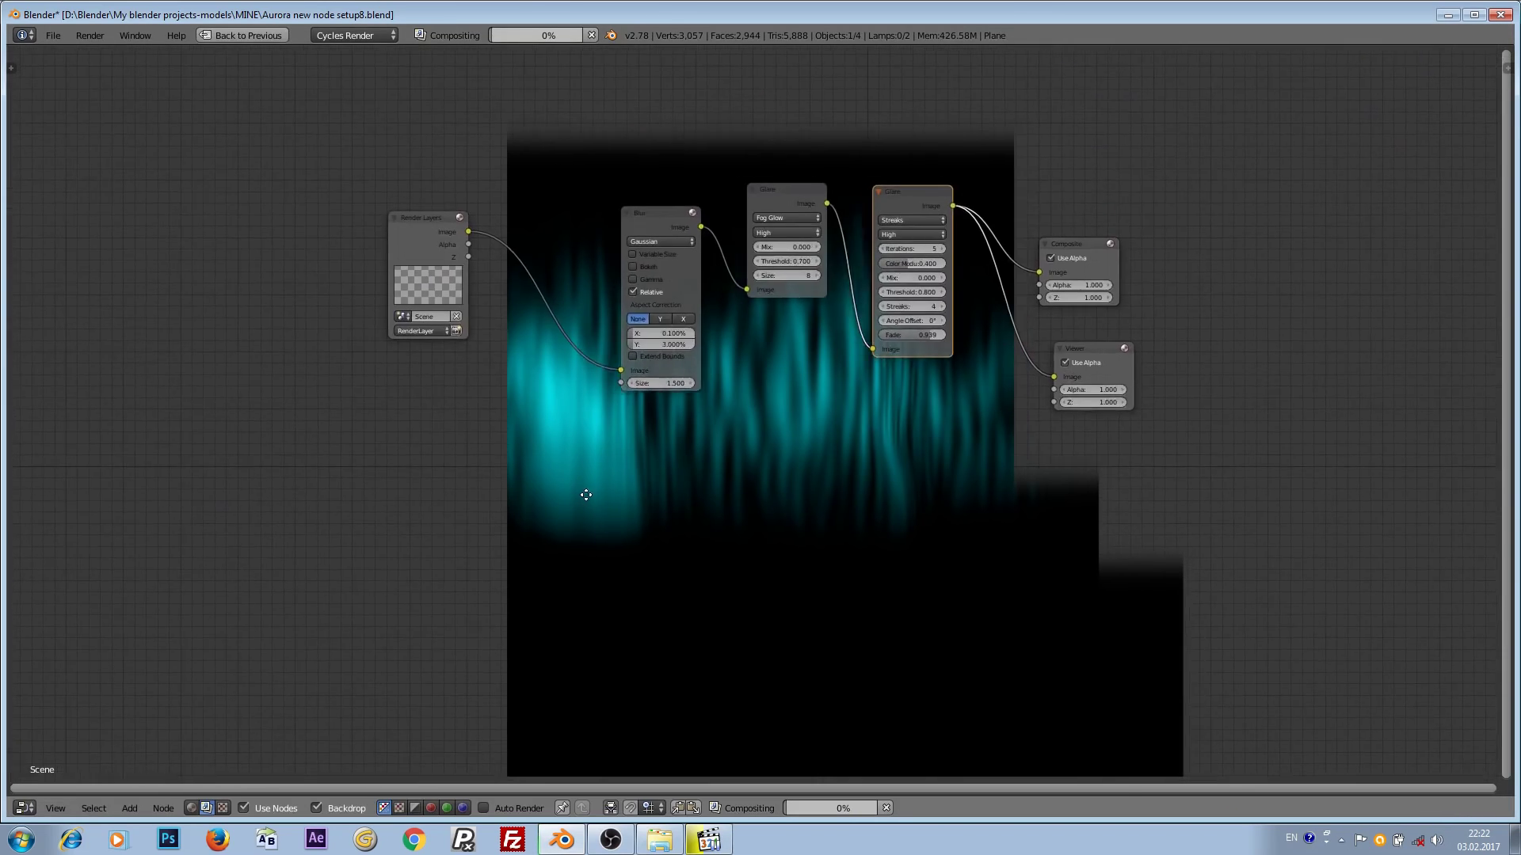
Inspect the Blur, Fog Glow and Streaks Glare nodes, then restore the default layout
{"action": "left_click", "coordinate": [550, 253]}
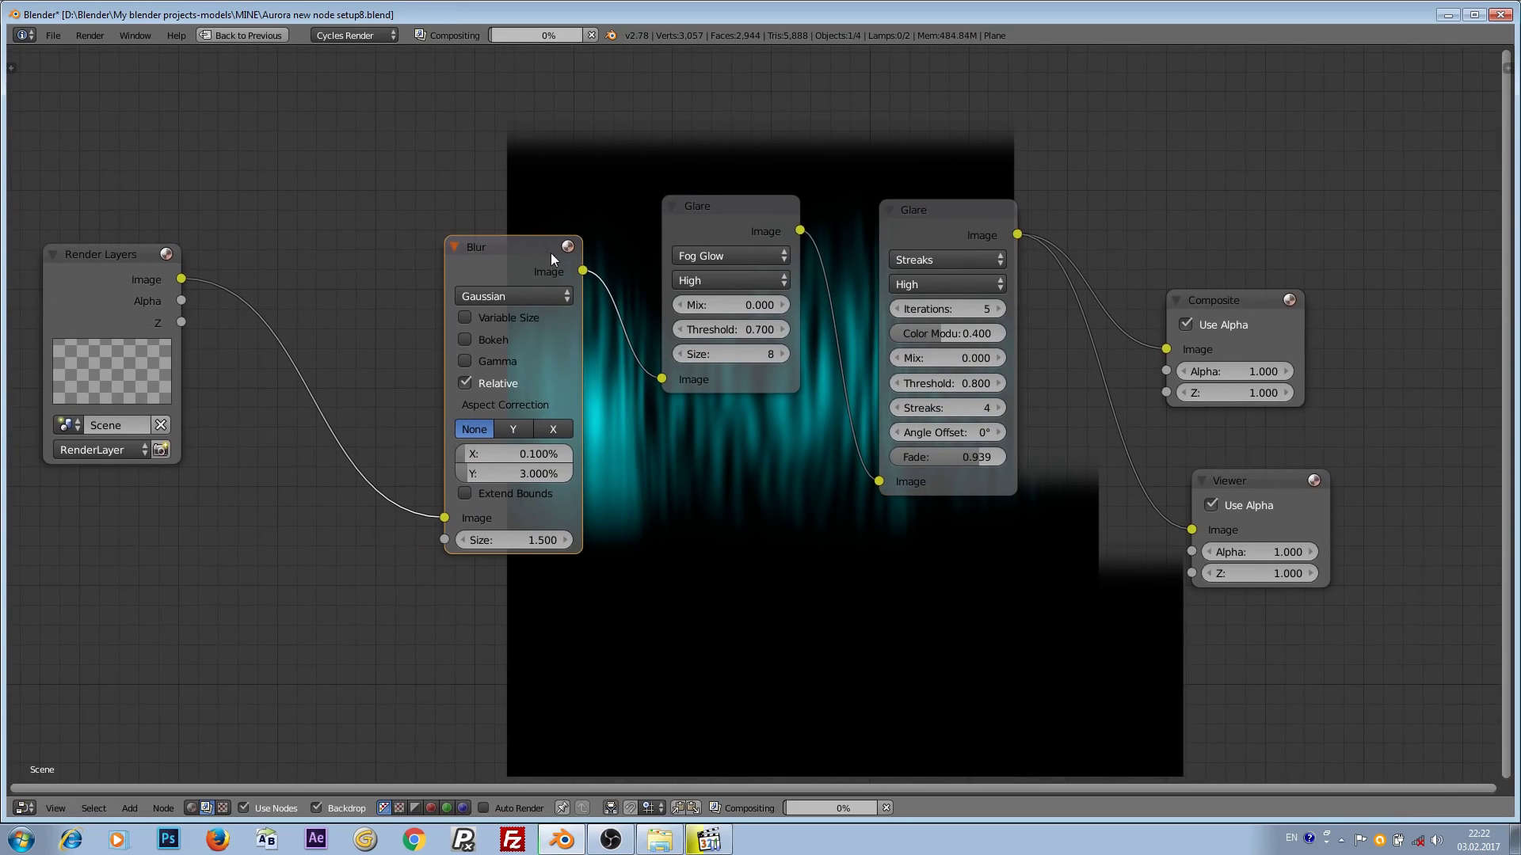
{"action": "left_click", "coordinate": [730, 207]}
{"action": "left_click", "coordinate": [921, 222]}
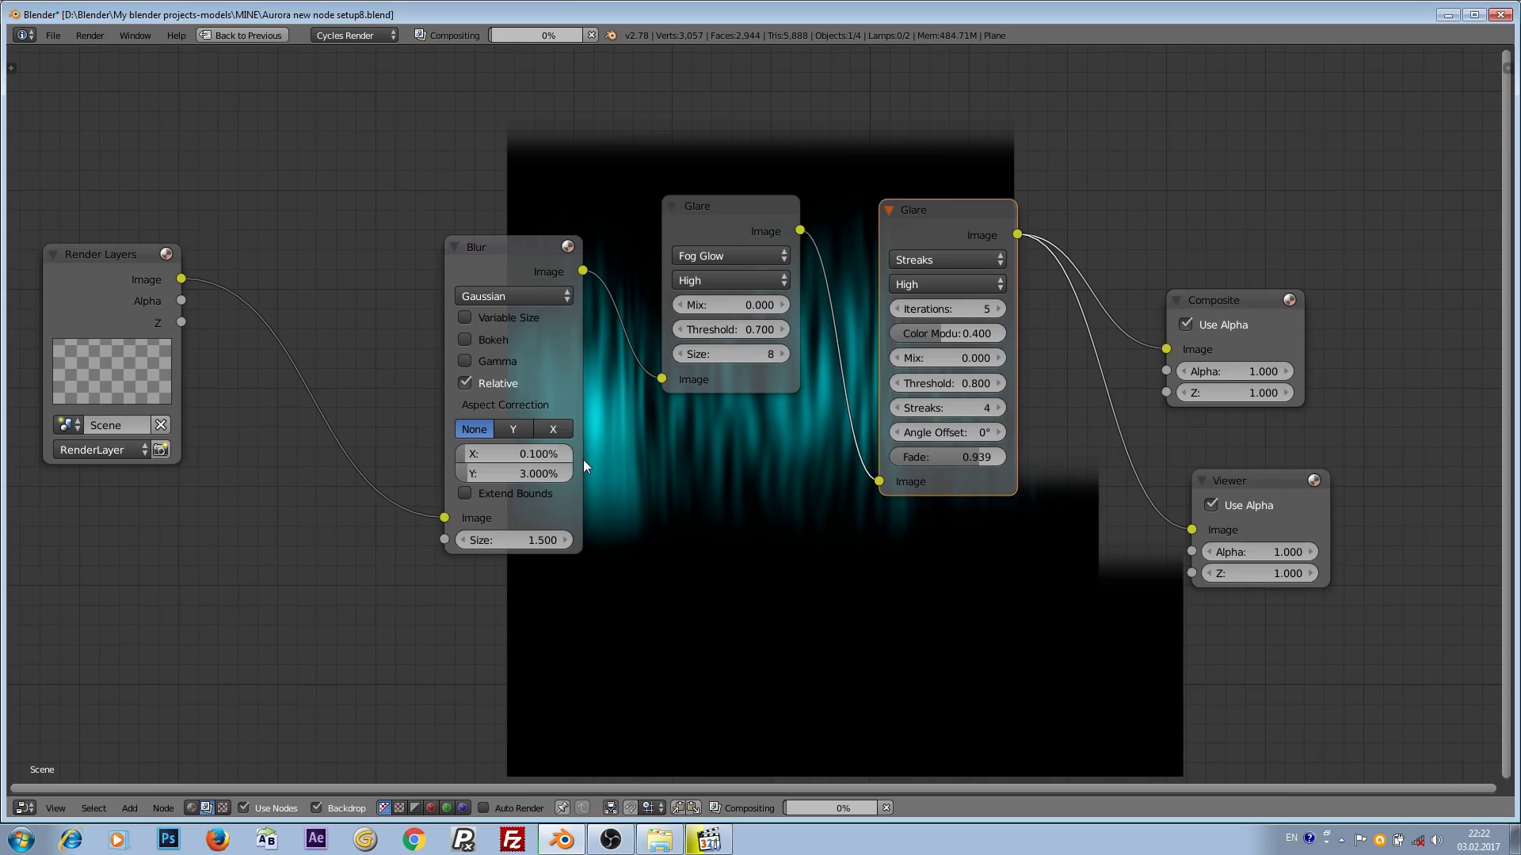
{"action": "key", "text": "ctrl+space"}
{"action": "key", "text": "Home"}
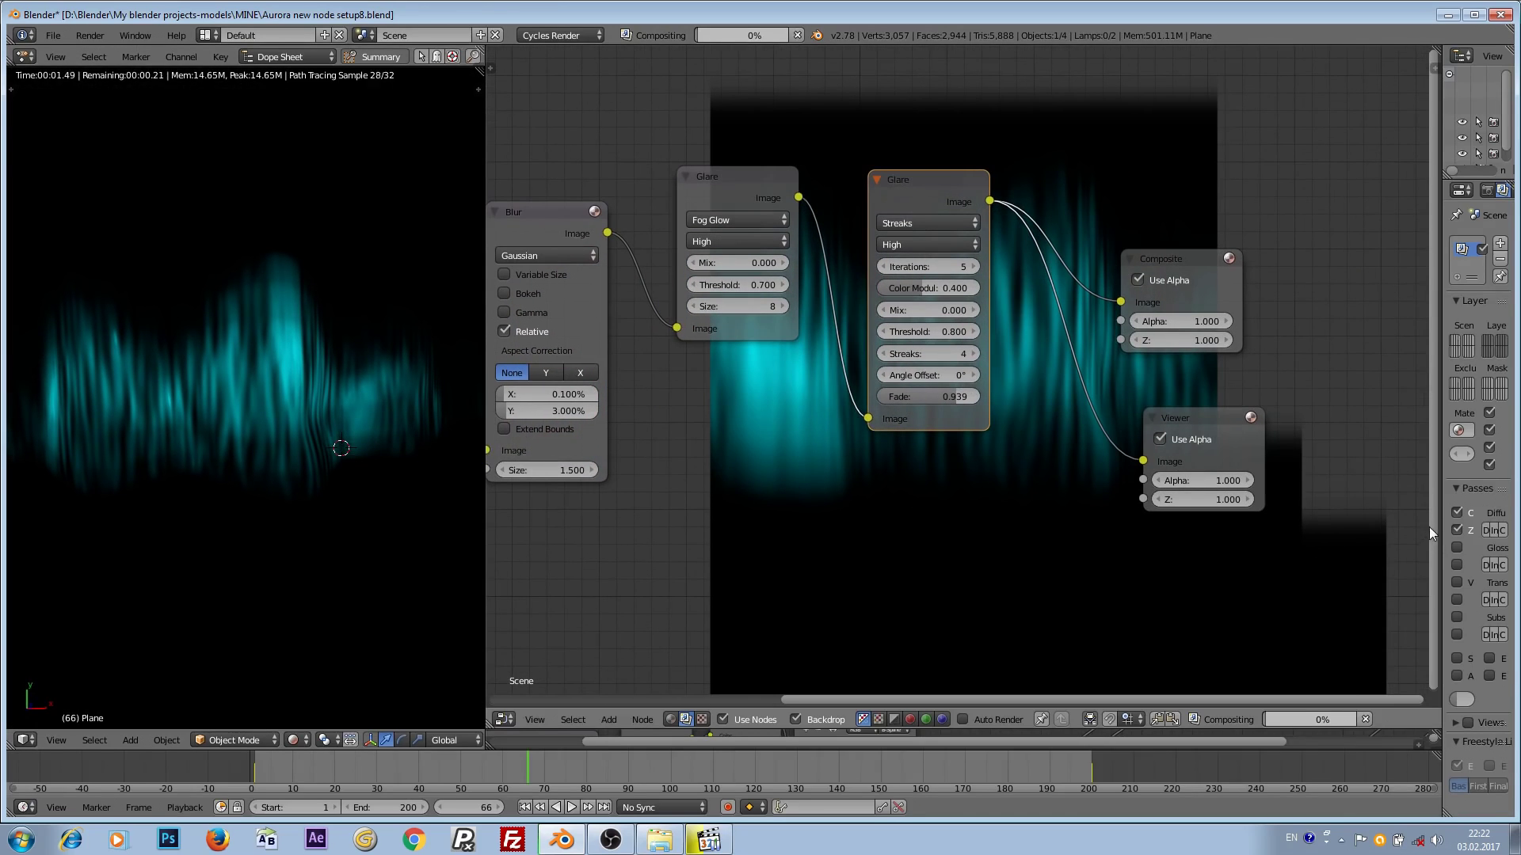
{"action": "left_click_drag", "start_coordinate": [1443, 515], "coordinate": [1059, 538]}
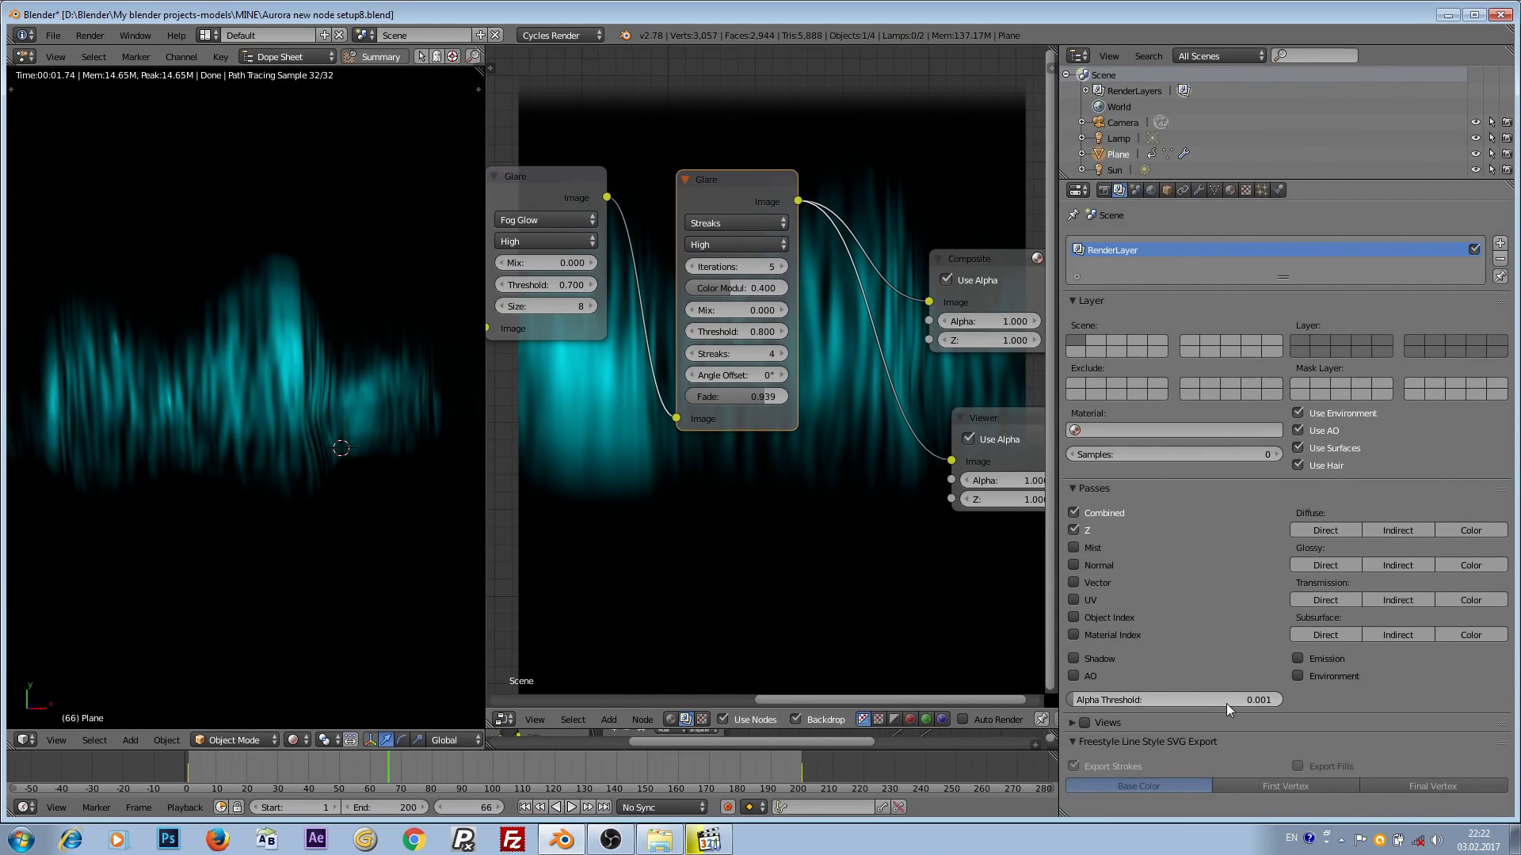
{"action": "left_click_drag", "start_coordinate": [1232, 700], "coordinate": [1450, 700]}
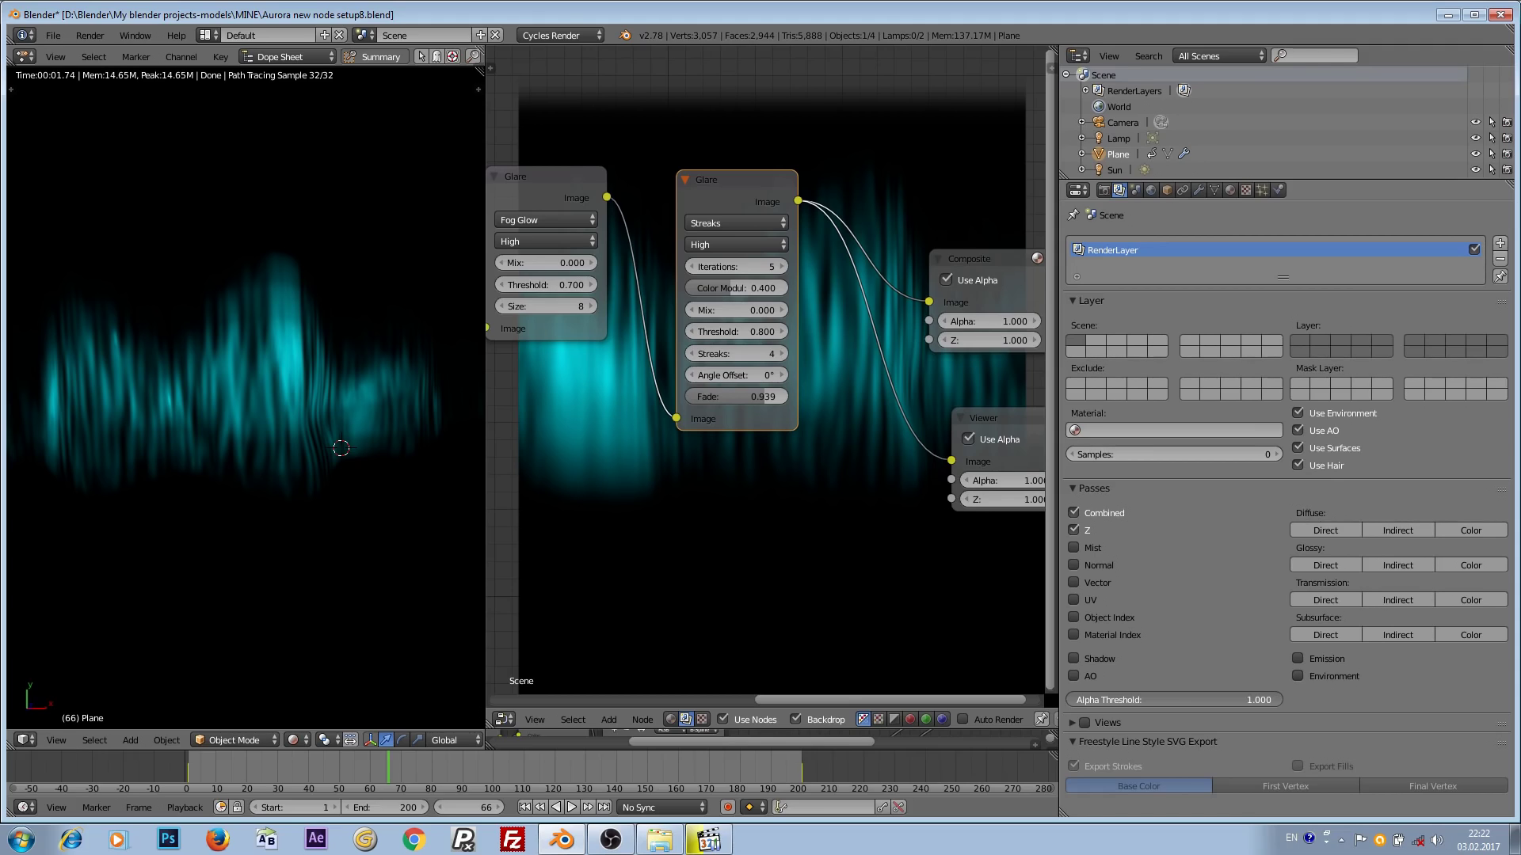
{"action": "left_click", "coordinate": [1113, 700]}
{"action": "type", "text": "0.001"}
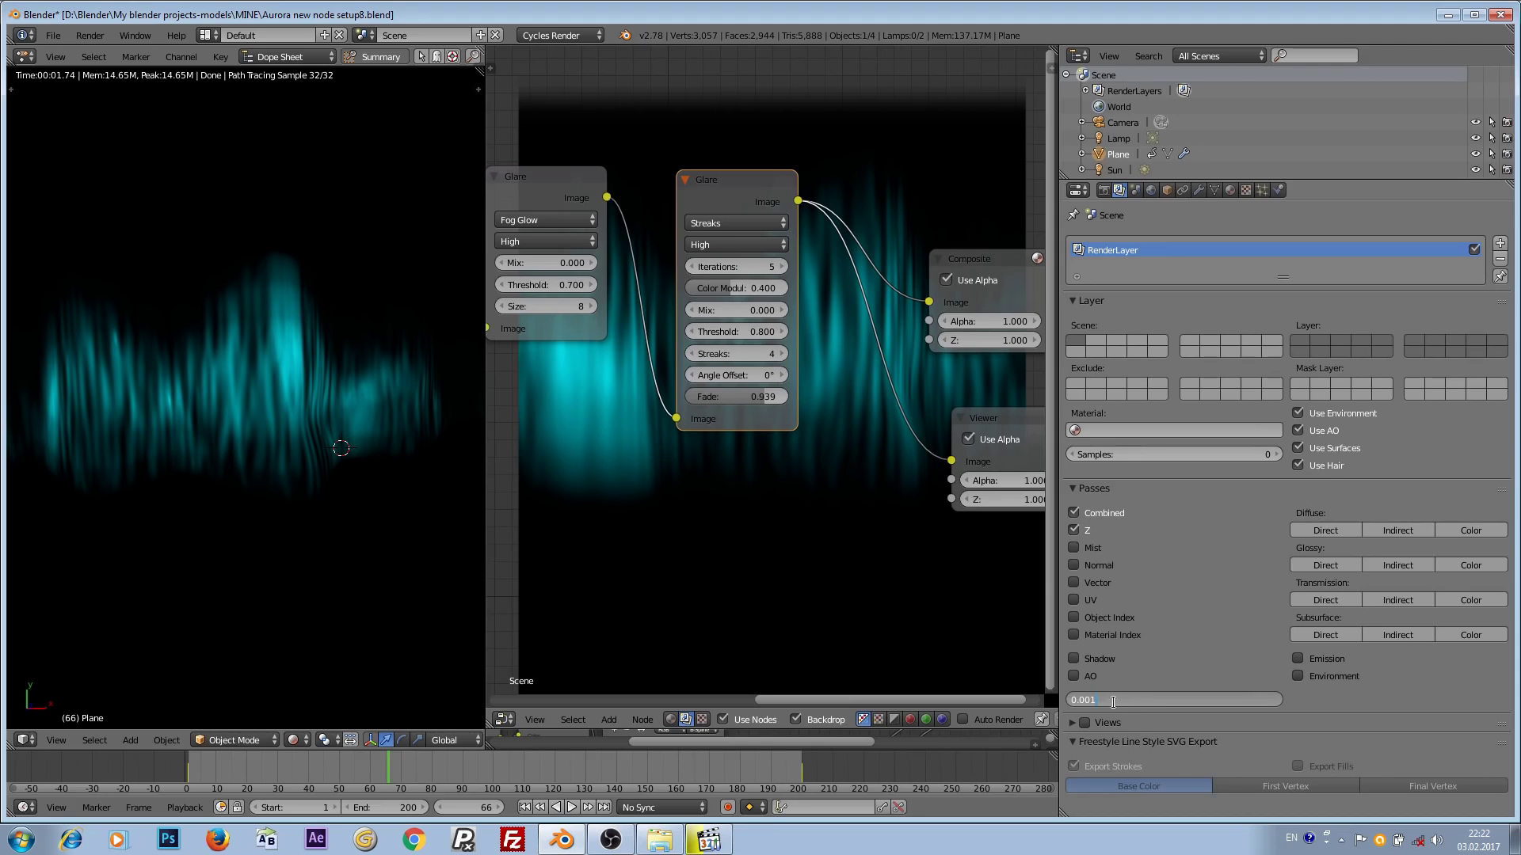
{"action": "key", "text": "Return"}
{"action": "key", "text": "ctrl+Up"}
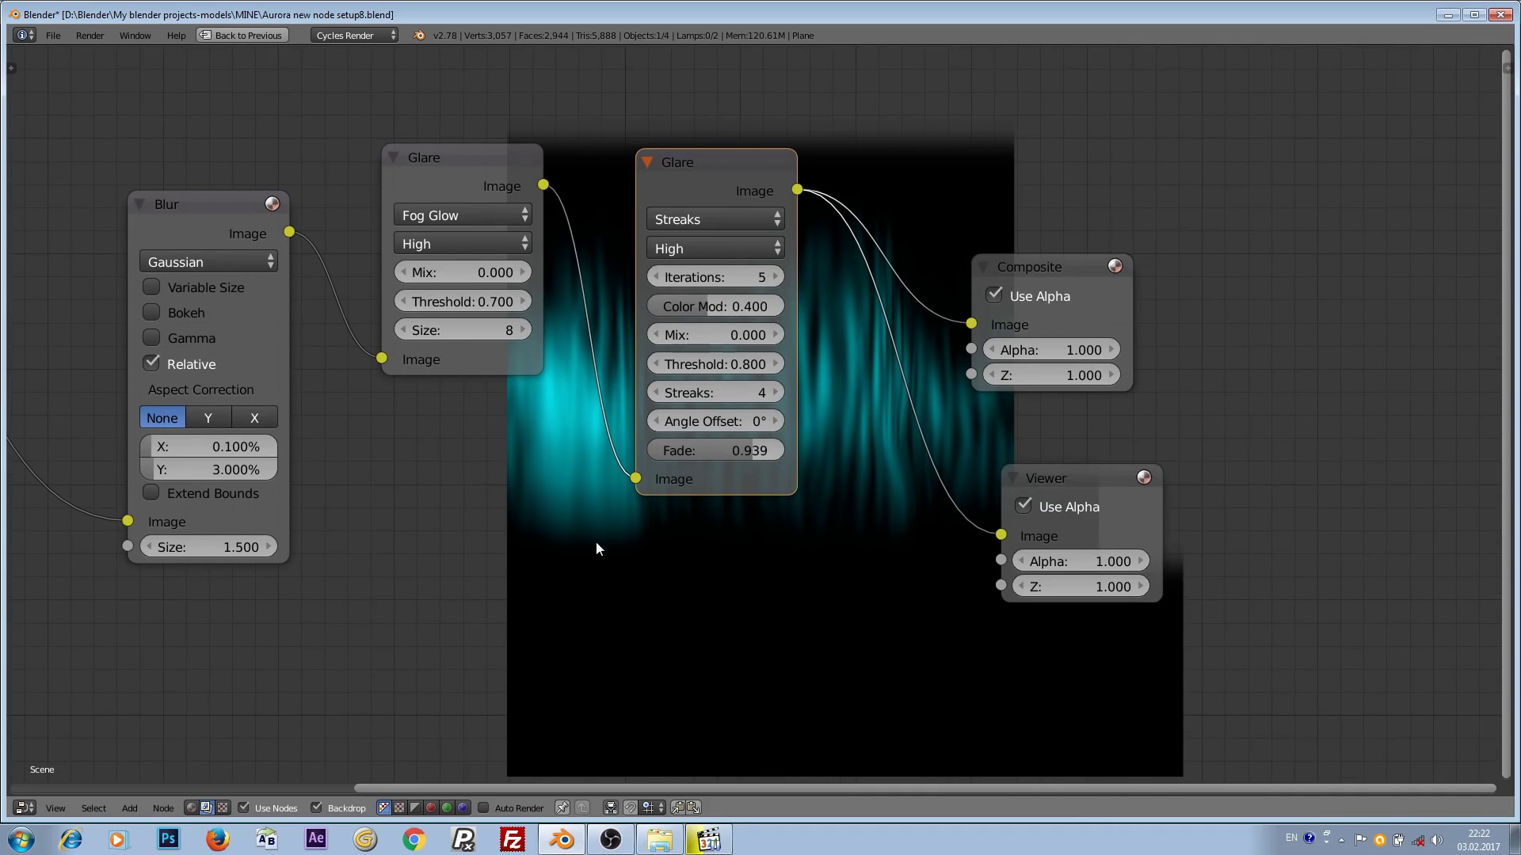
{"action": "key", "text": "ctrl+Up"}
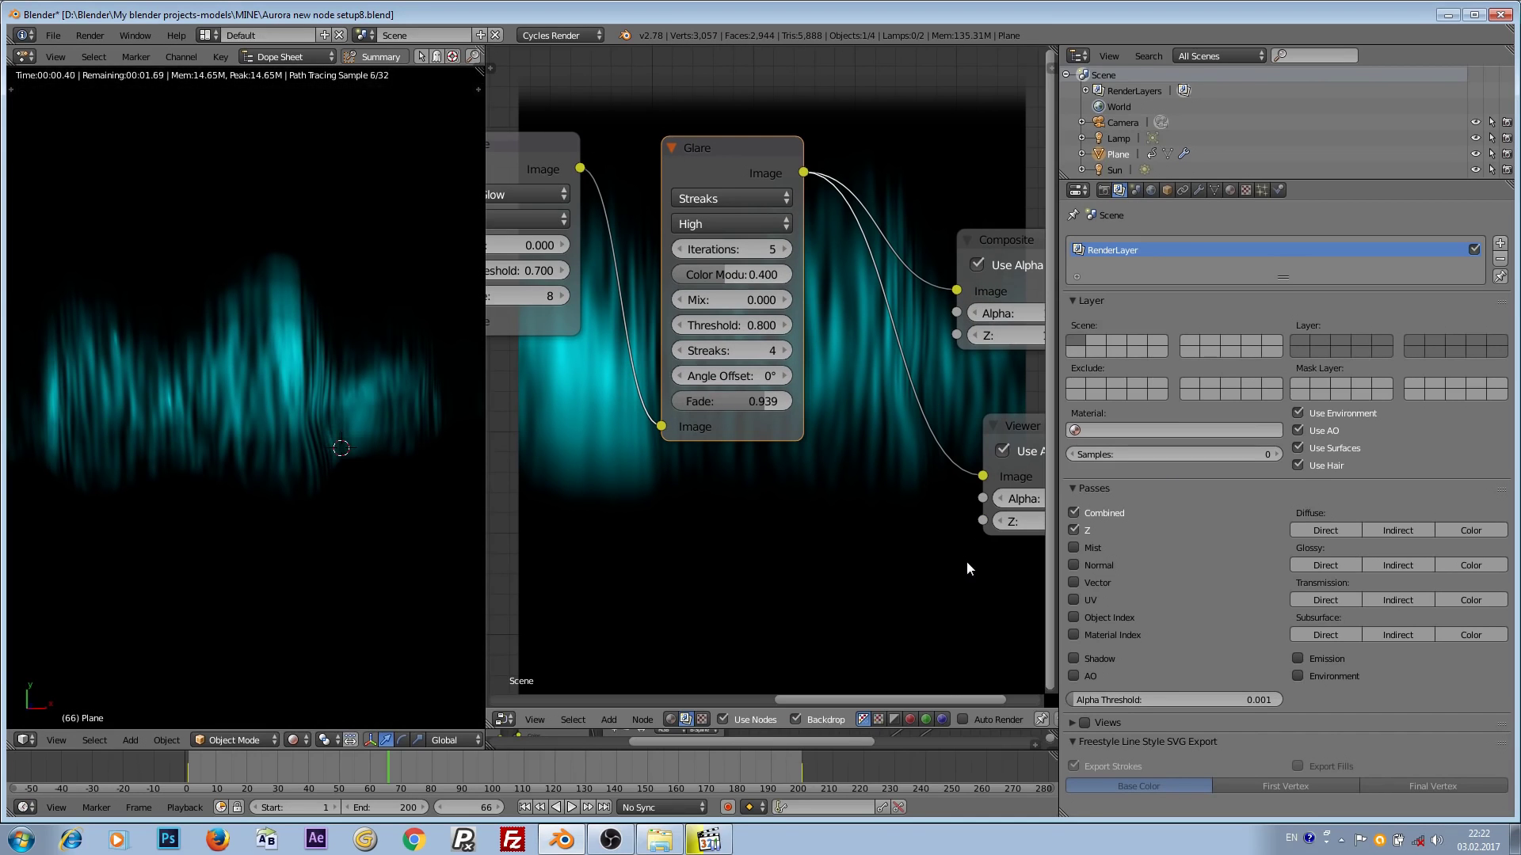
{"action": "key", "text": "ctrl+Up"}
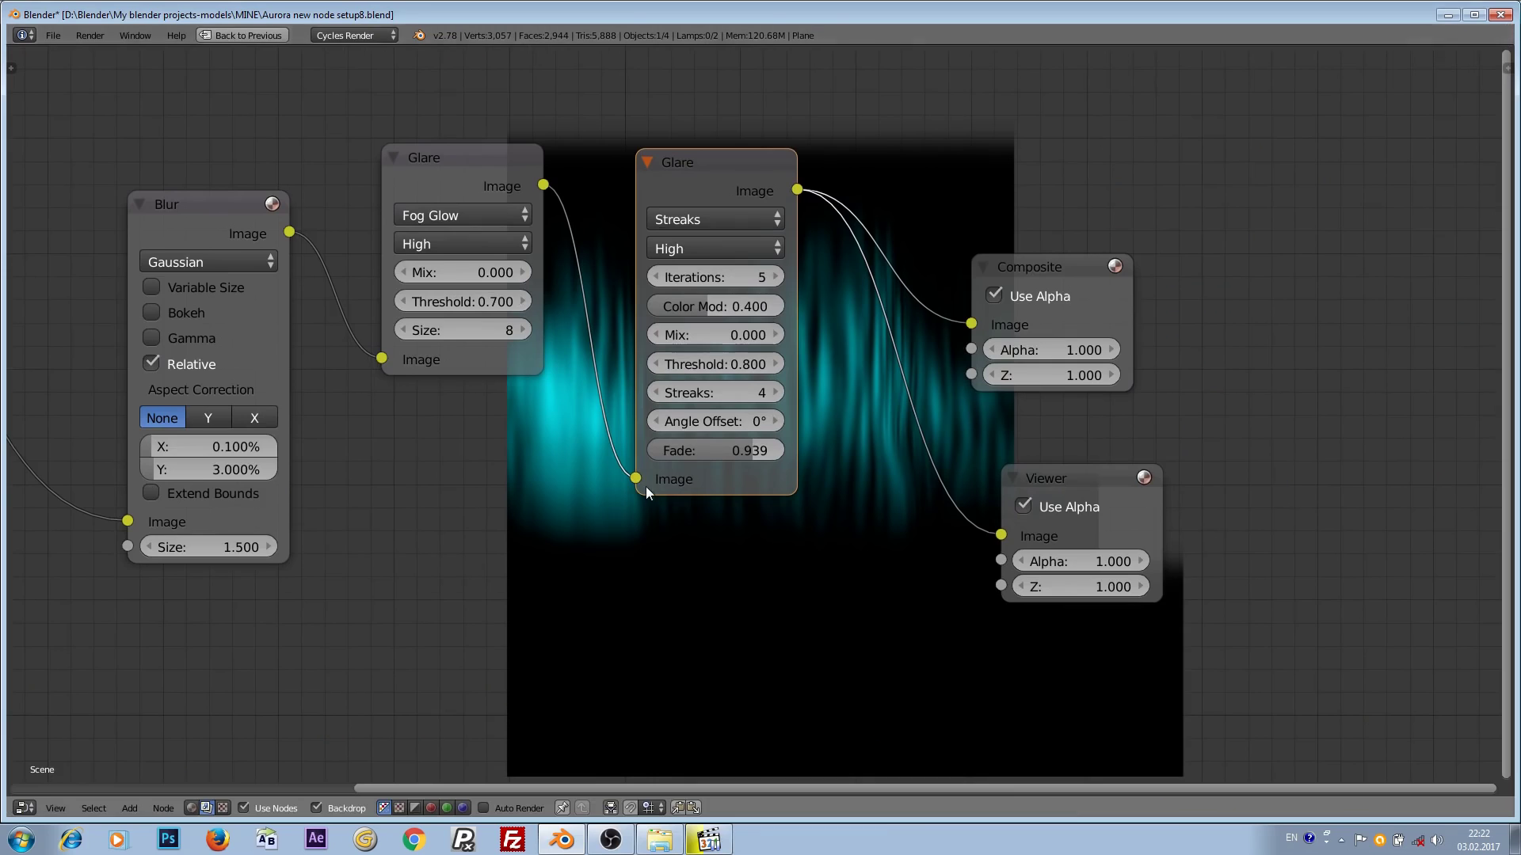
{"action": "key", "text": "ctrl+Up"}
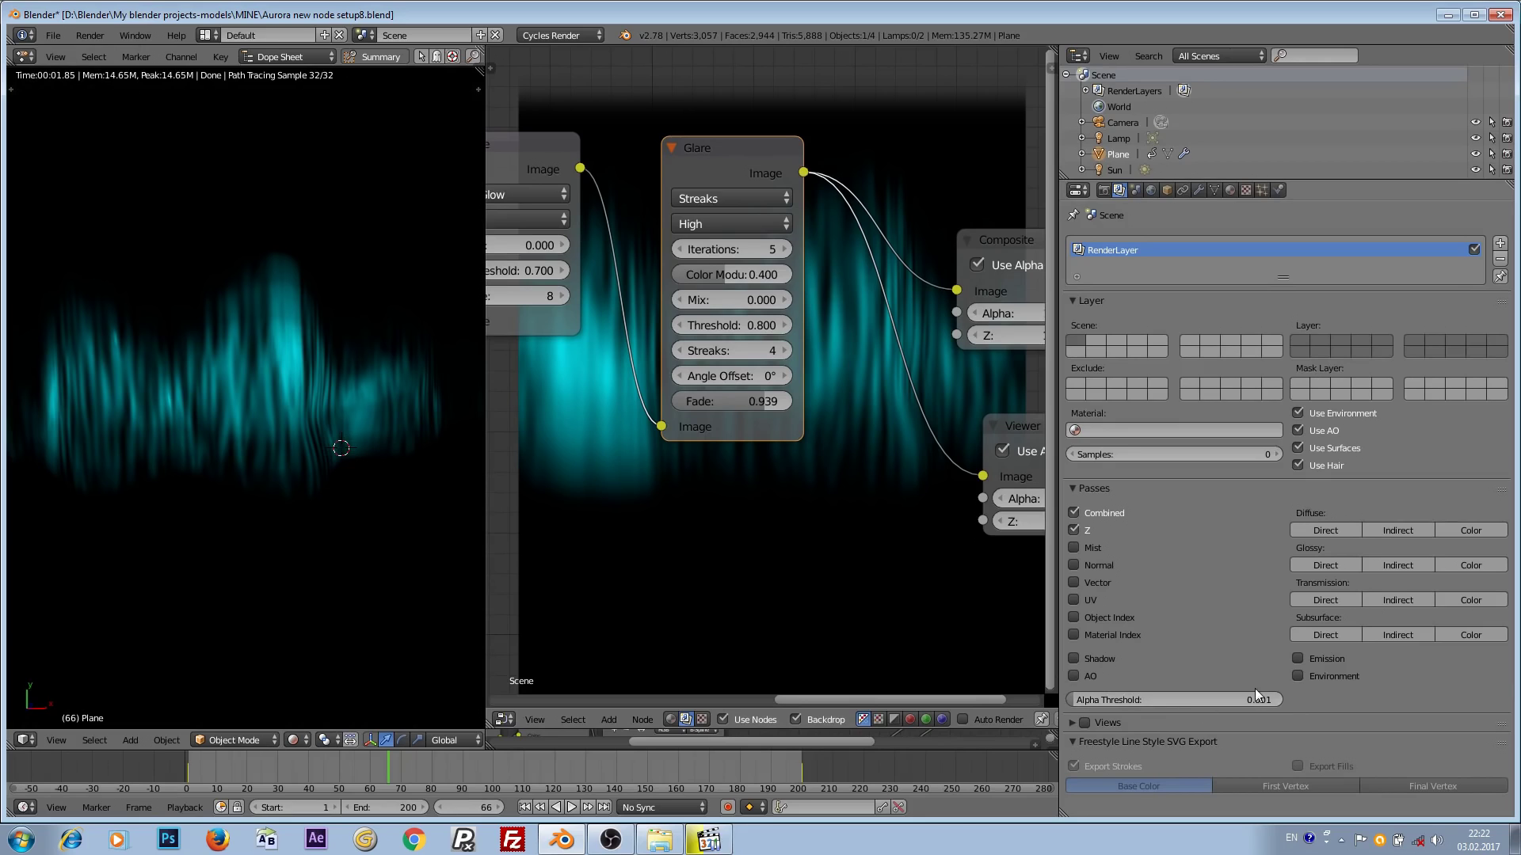
{"action": "key", "text": "ctrl+Up"}
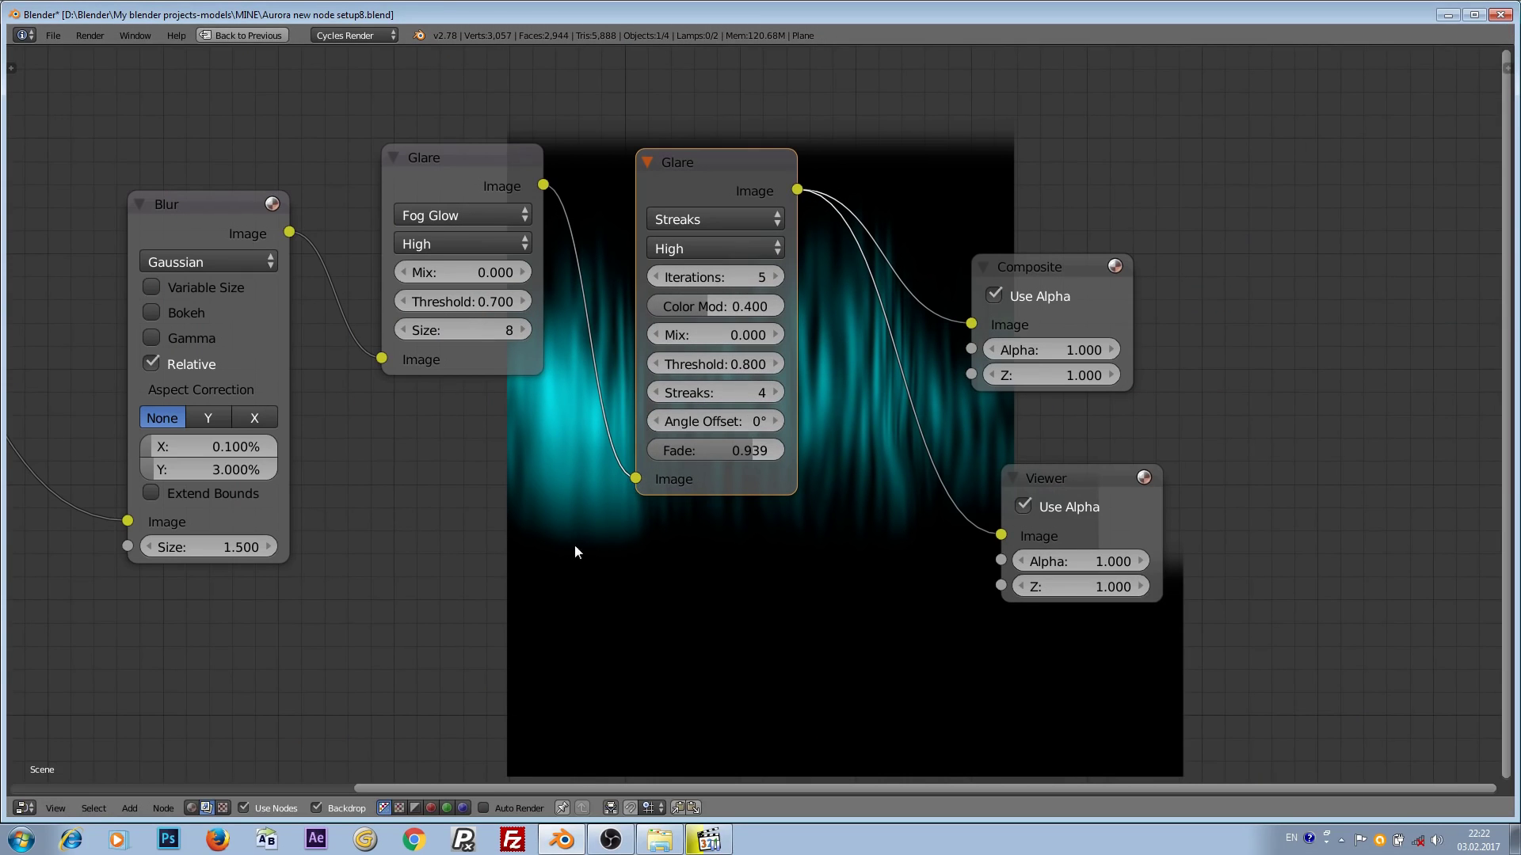
{"action": "key", "text": "ctrl+Up"}
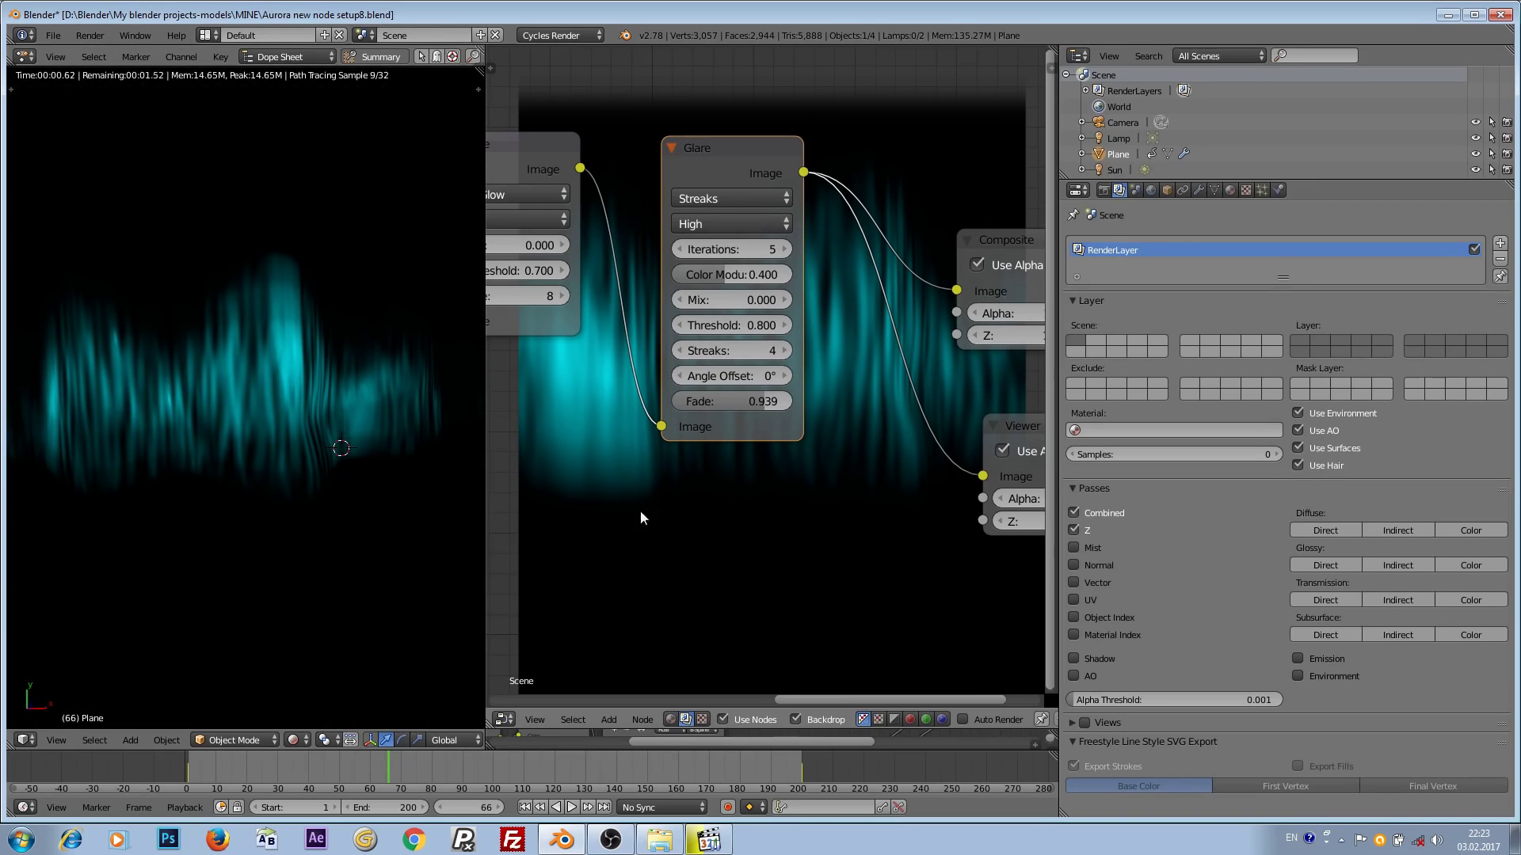
{"action": "middle_click_drag", "start_coordinate": [572, 481], "coordinate": [617, 501]}
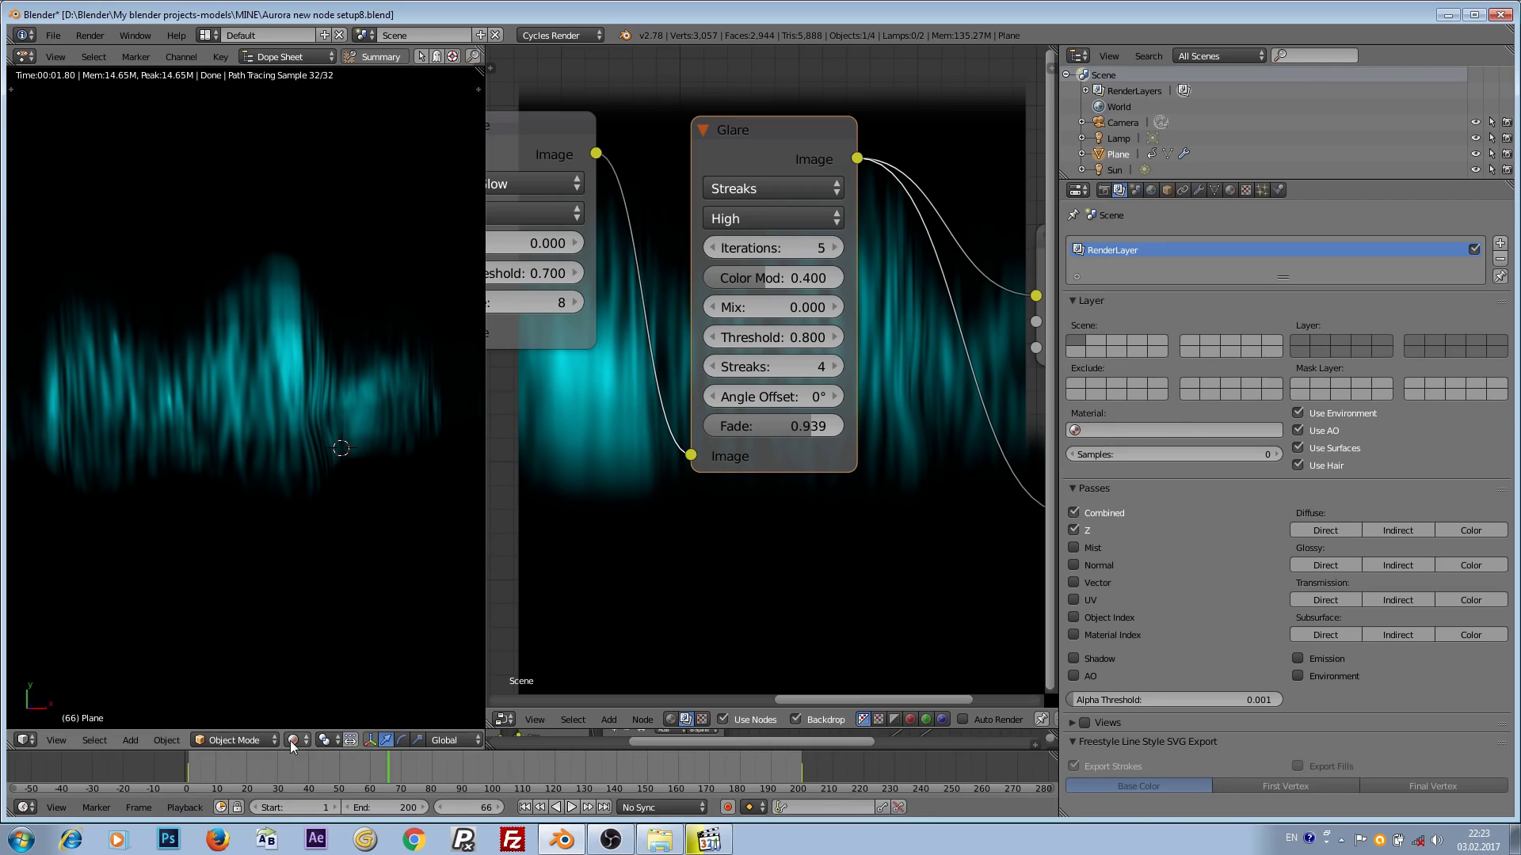
{"action": "key", "text": "ctrl+Up"}
{"action": "scroll", "coordinate": [618, 555], "scroll_direction": "down", "scroll_amount": 2}
{"action": "scroll", "coordinate": [555, 633], "scroll_direction": "up", "scroll_amount": 1}
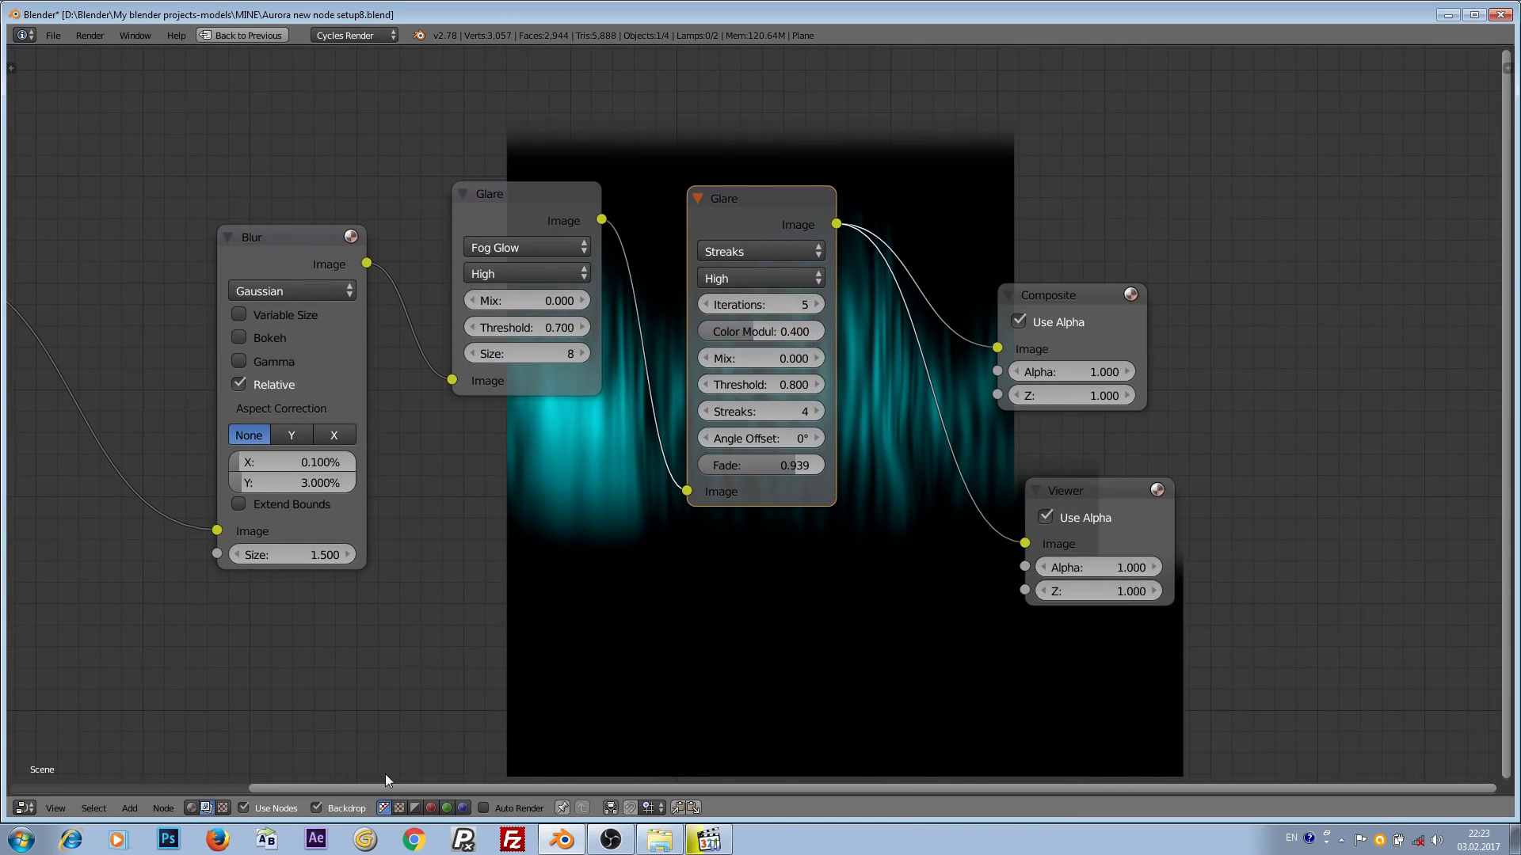
Switch back to the material's shader nodes and pan to the texture and Mapping nodes
{"action": "left_click", "coordinate": [191, 808]}
{"action": "key", "text": "ctrl+Up"}
{"action": "key", "text": "ctrl+Up"}
{"action": "middle_click_drag", "start_coordinate": [476, 456], "coordinate": [1492, 315]}
{"action": "scroll", "coordinate": [938, 343], "scroll_direction": "up", "scroll_amount": 1}
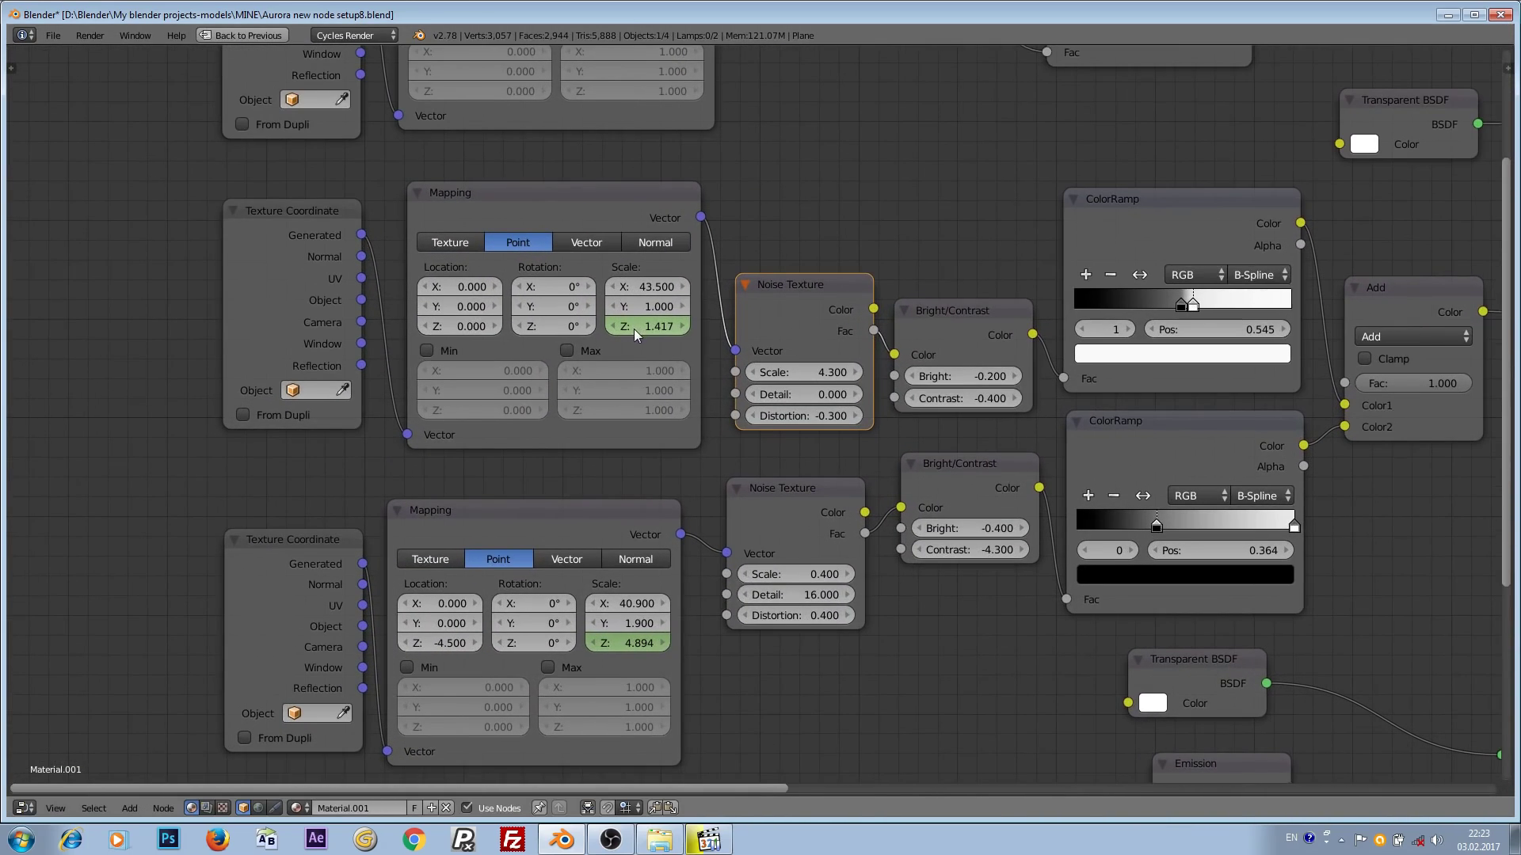
{"action": "key", "text": "ctrl+Up"}
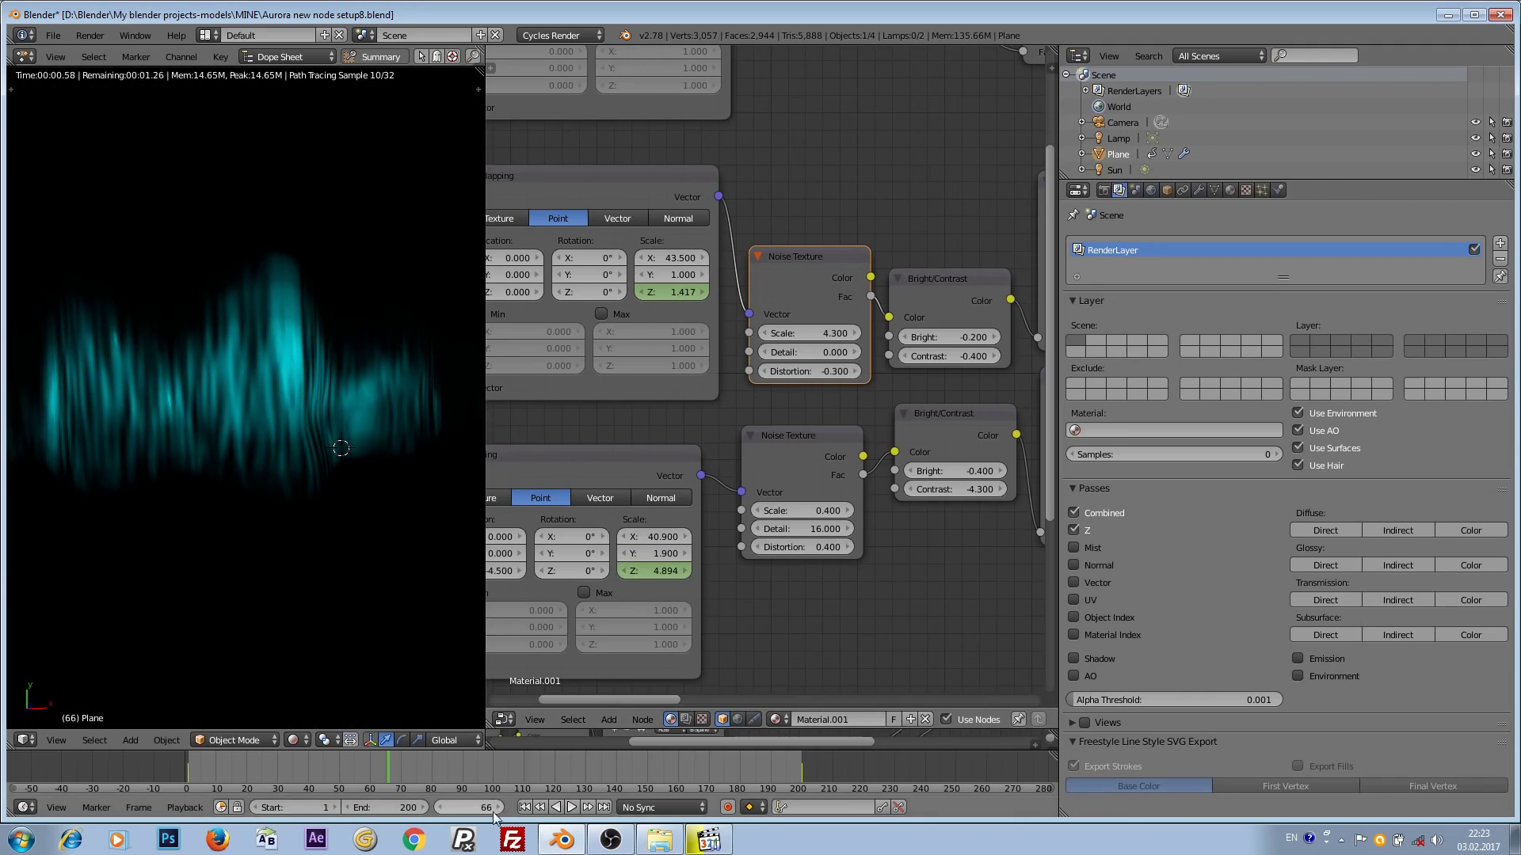
Jump to frame 1 and inspect the Mapping nodes alongside the render
{"action": "key", "text": "shift+Left"}
{"action": "key", "text": "ctrl+Up"}
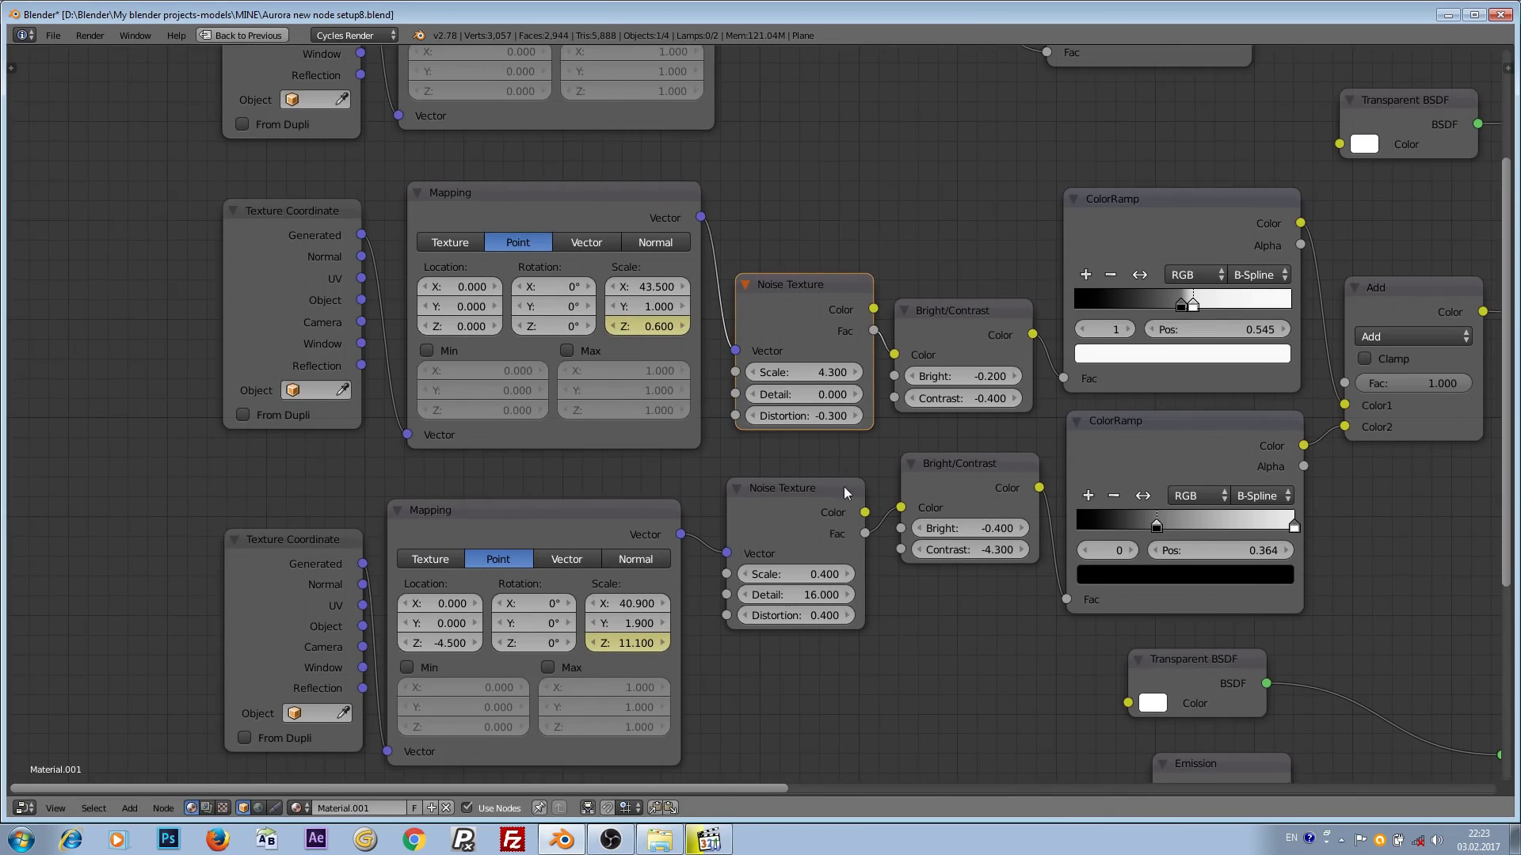
{"action": "scroll", "coordinate": [844, 491], "scroll_direction": "up", "scroll_amount": 1}
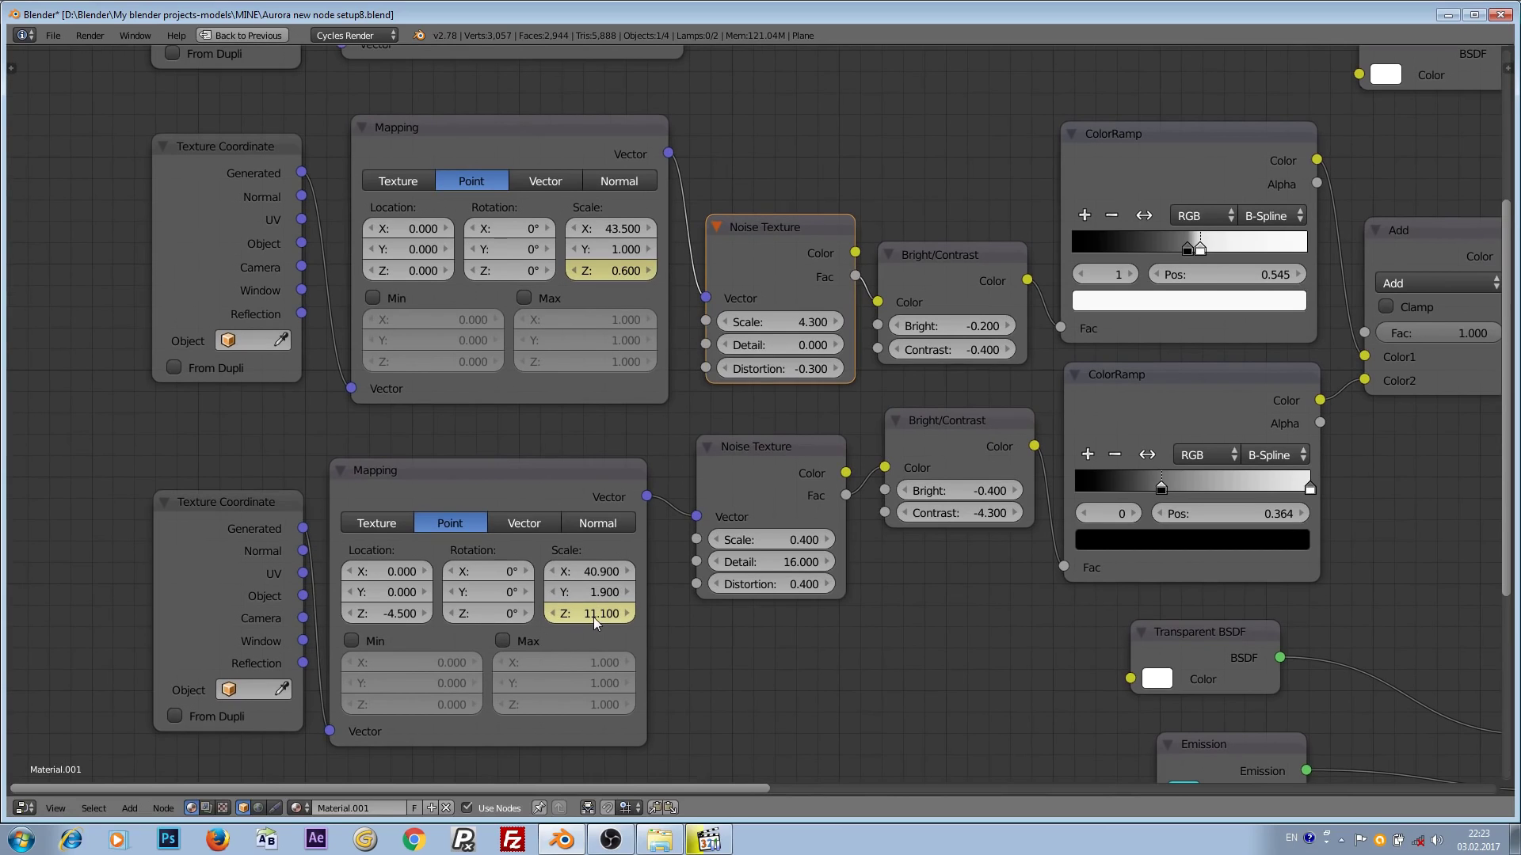
{"action": "key", "text": "ctrl+Up"}
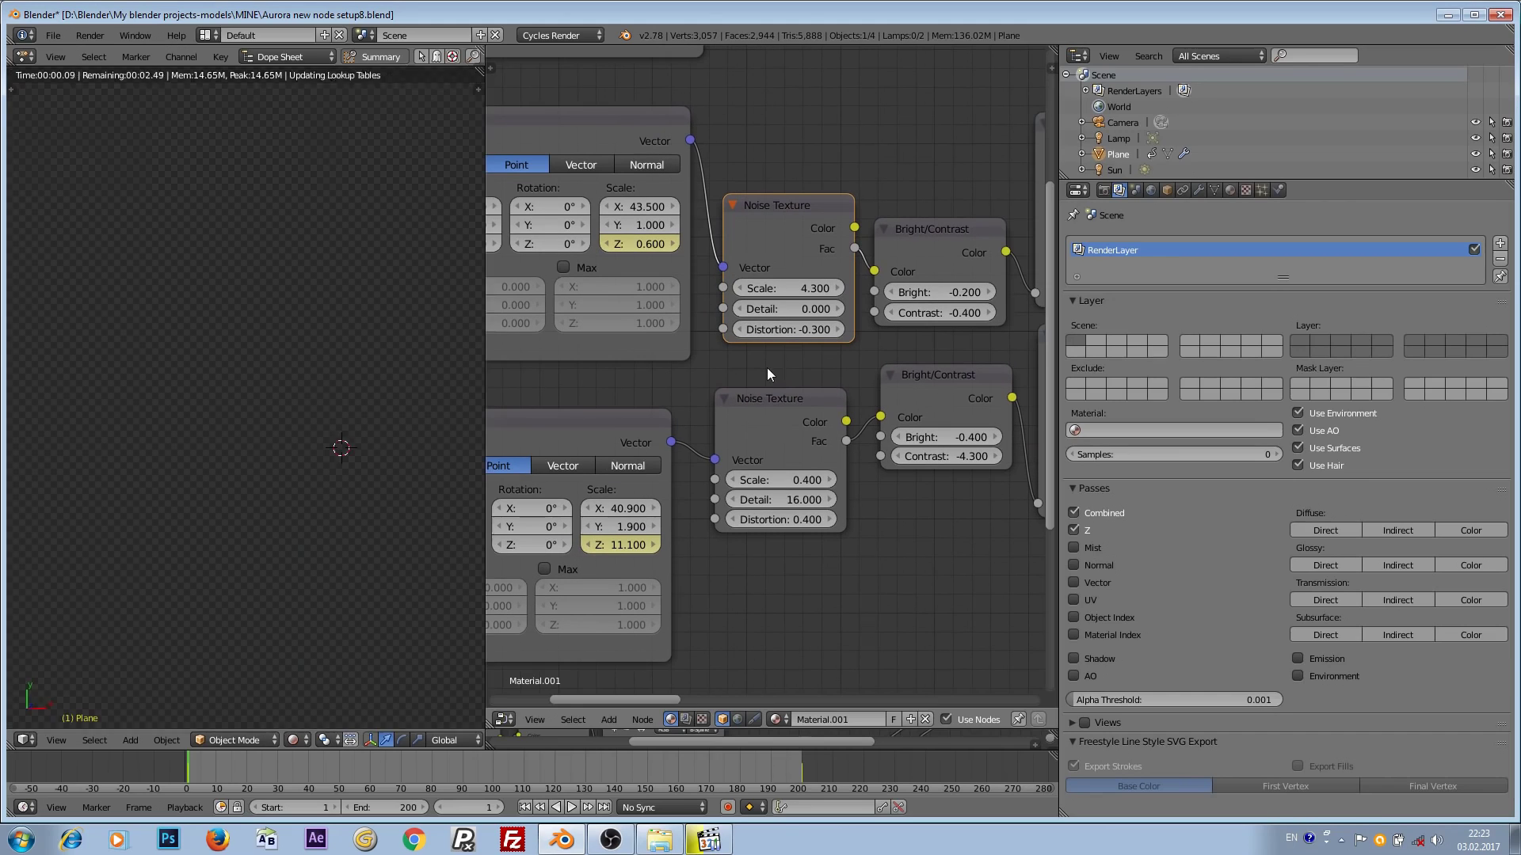
Jump to frame 200, where the keyed Mapping Z scales read 3.100 and -7.900
{"action": "middle_click_drag", "start_coordinate": [815, 599], "coordinate": [775, 582]}
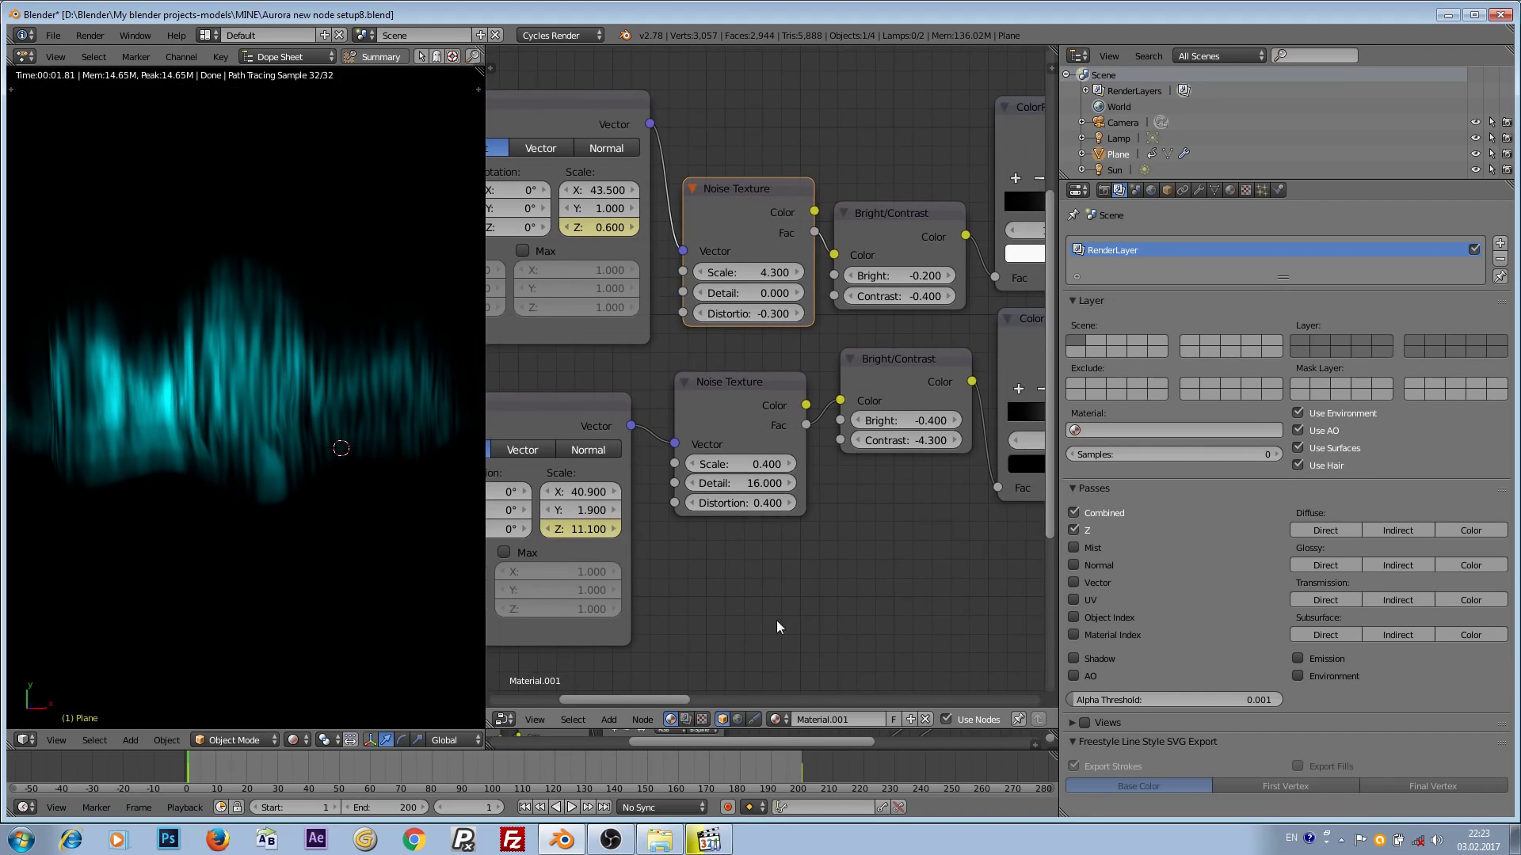
{"action": "left_click", "coordinate": [604, 807]}
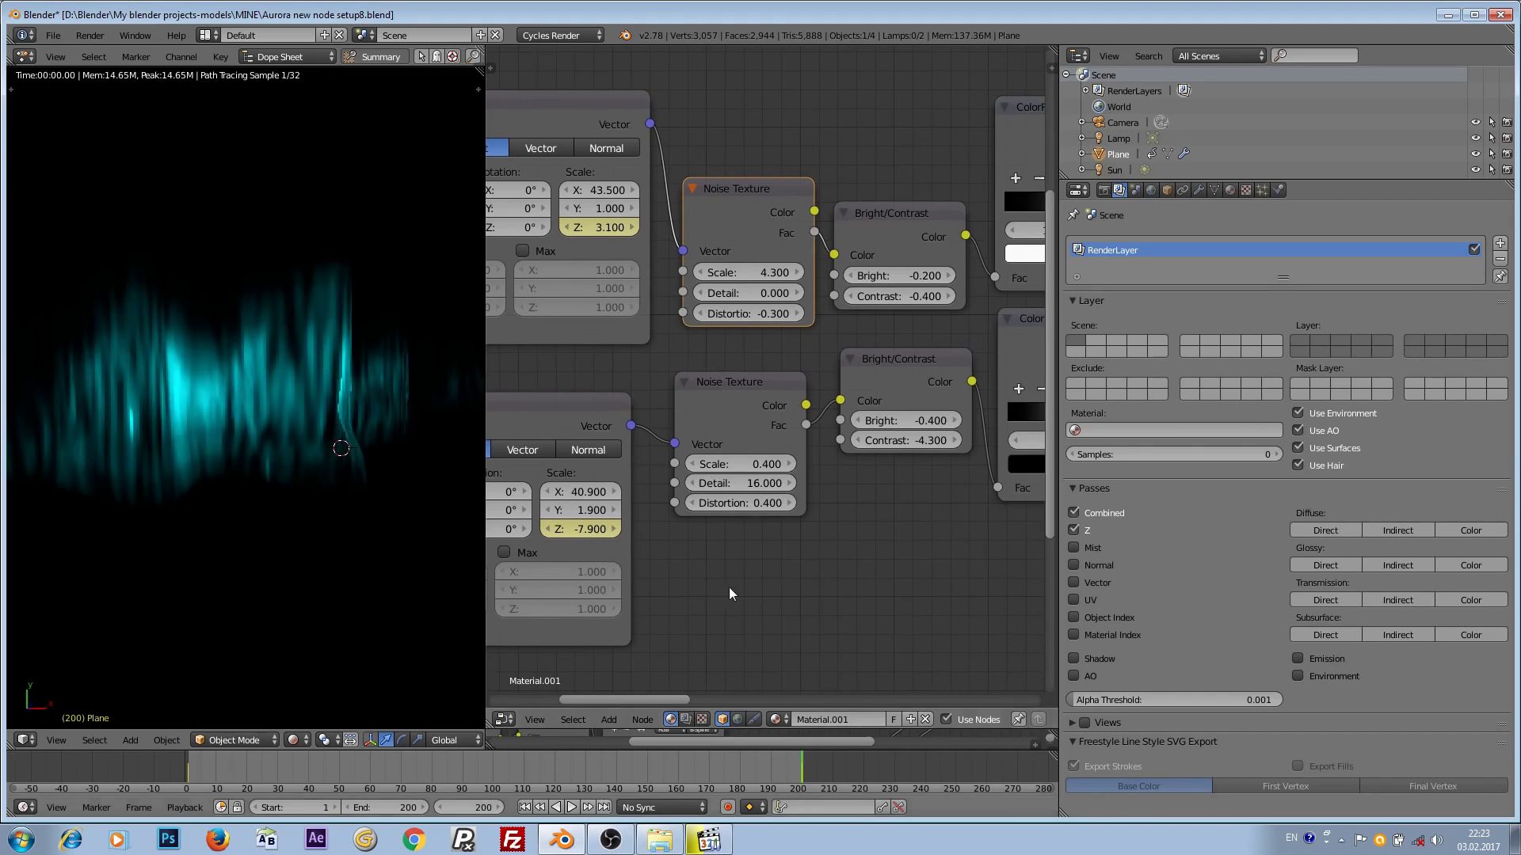
{"action": "key", "text": "ctrl+Up"}
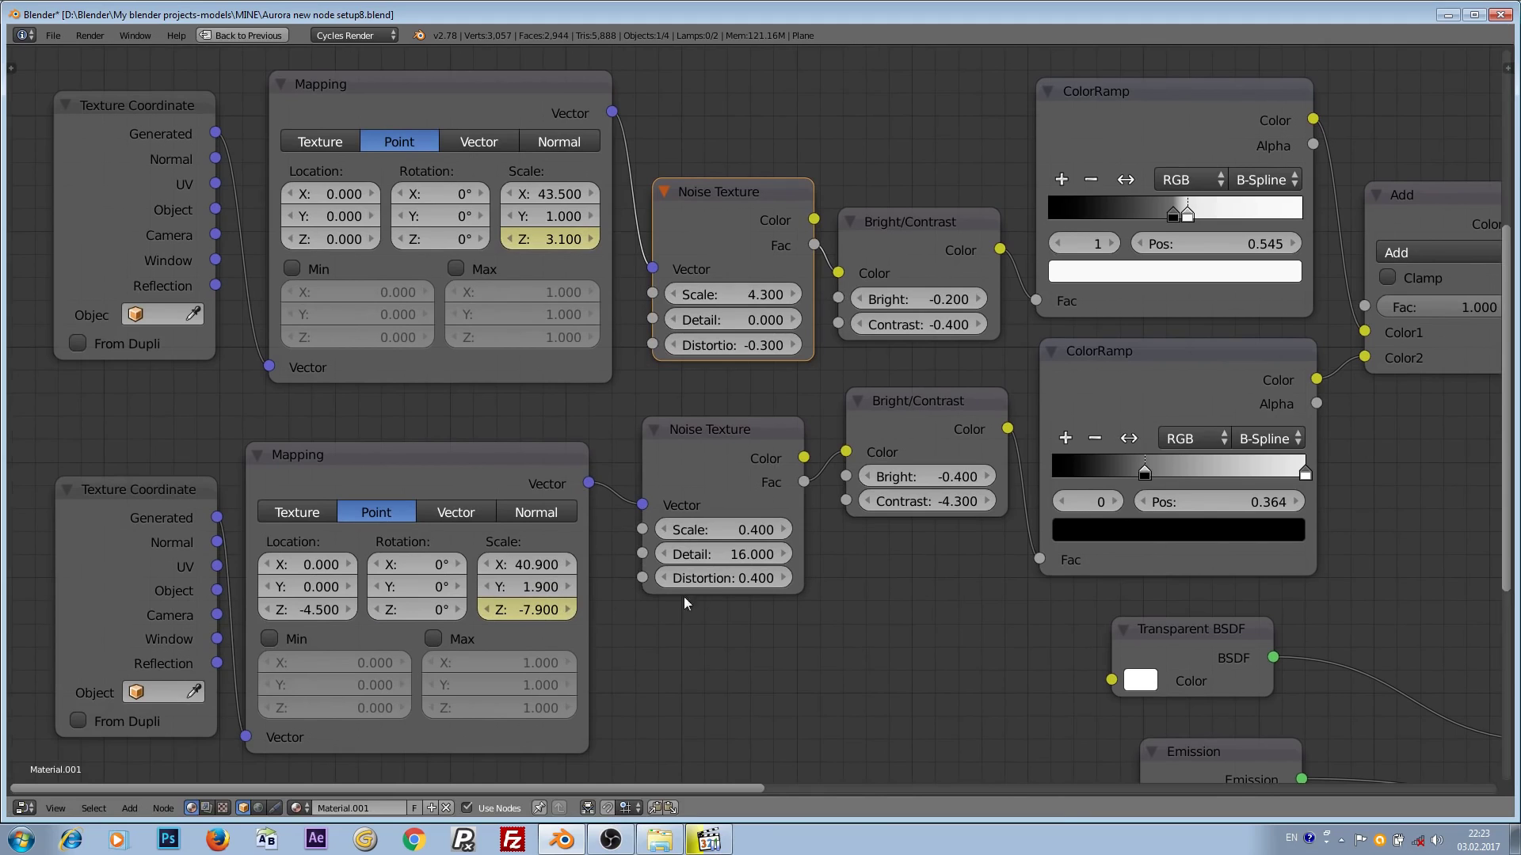
{"action": "key", "text": "ctrl+Up"}
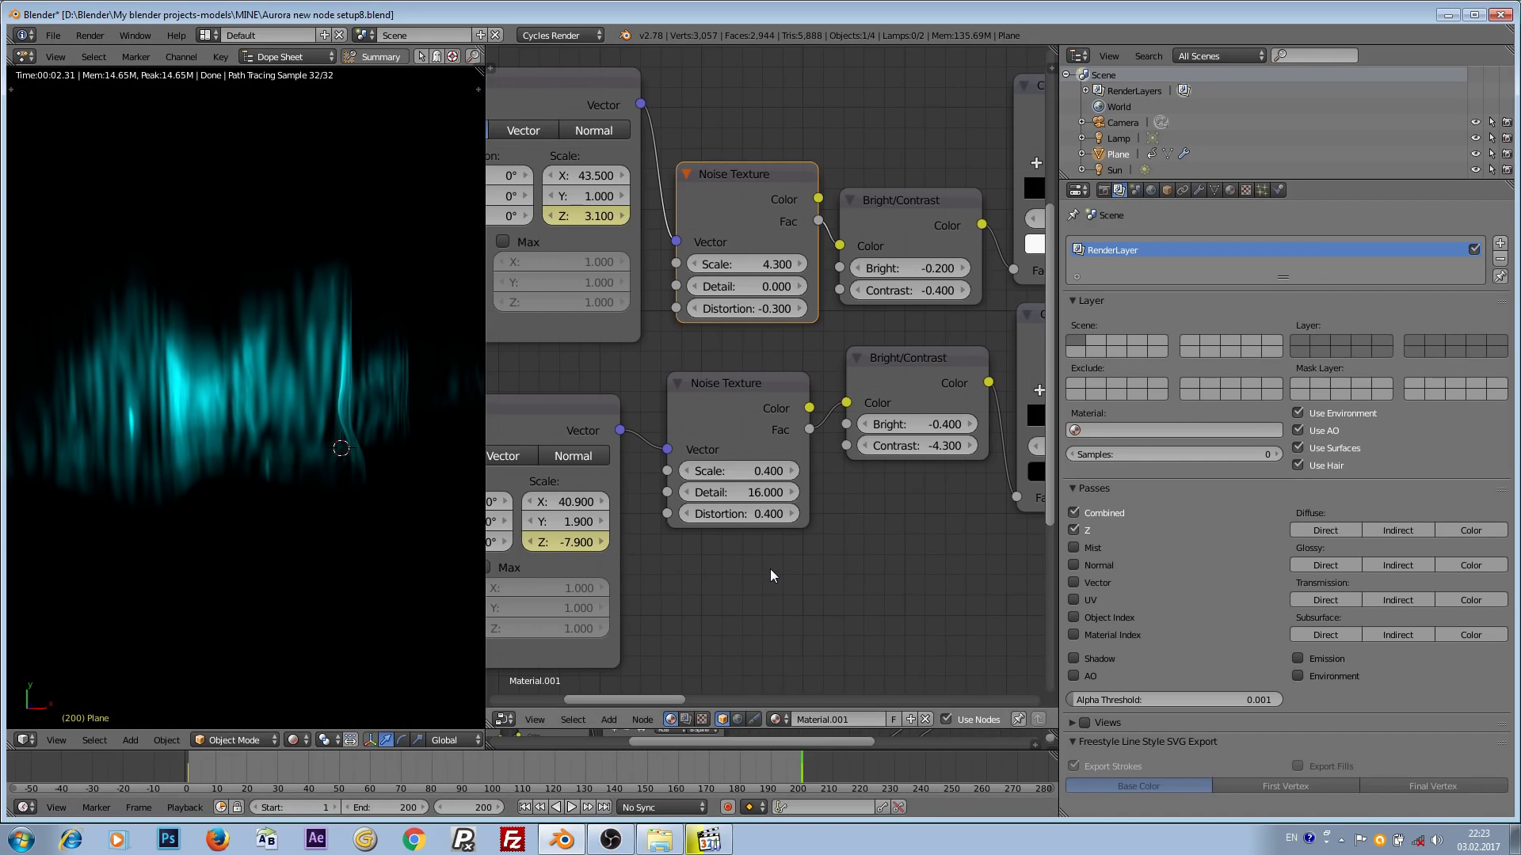
{"action": "left_click", "coordinate": [506, 721]}
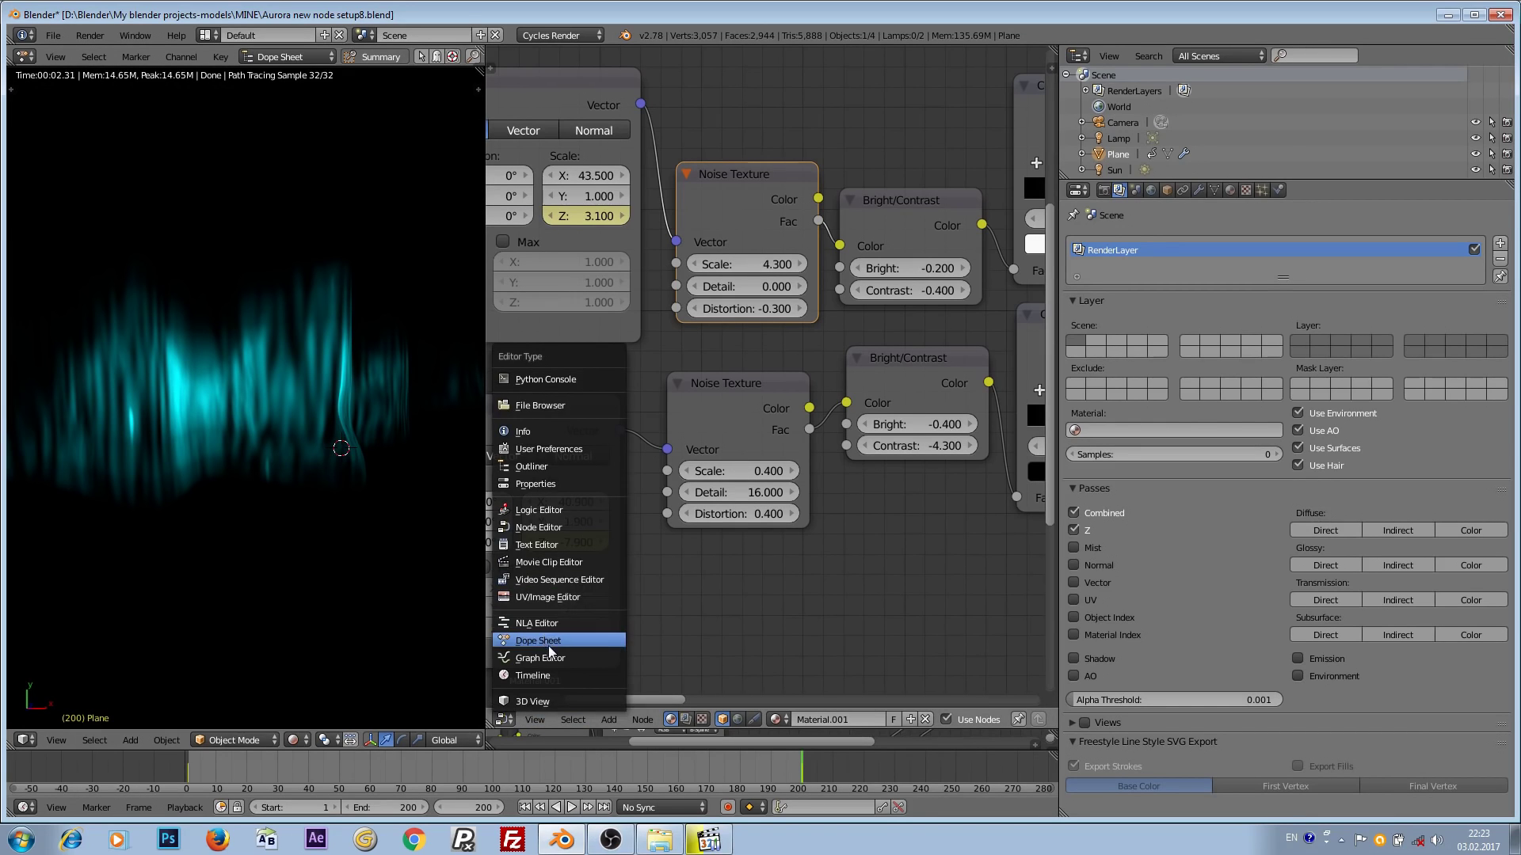
Show the Displace strength curve in the Graph Editor and set its keyframes to Linear interpolation
{"action": "left_click", "coordinate": [539, 659]}
{"action": "key", "text": "shift+space"}
{"action": "scroll", "coordinate": [658, 392], "scroll_direction": "up", "scroll_amount": 2}
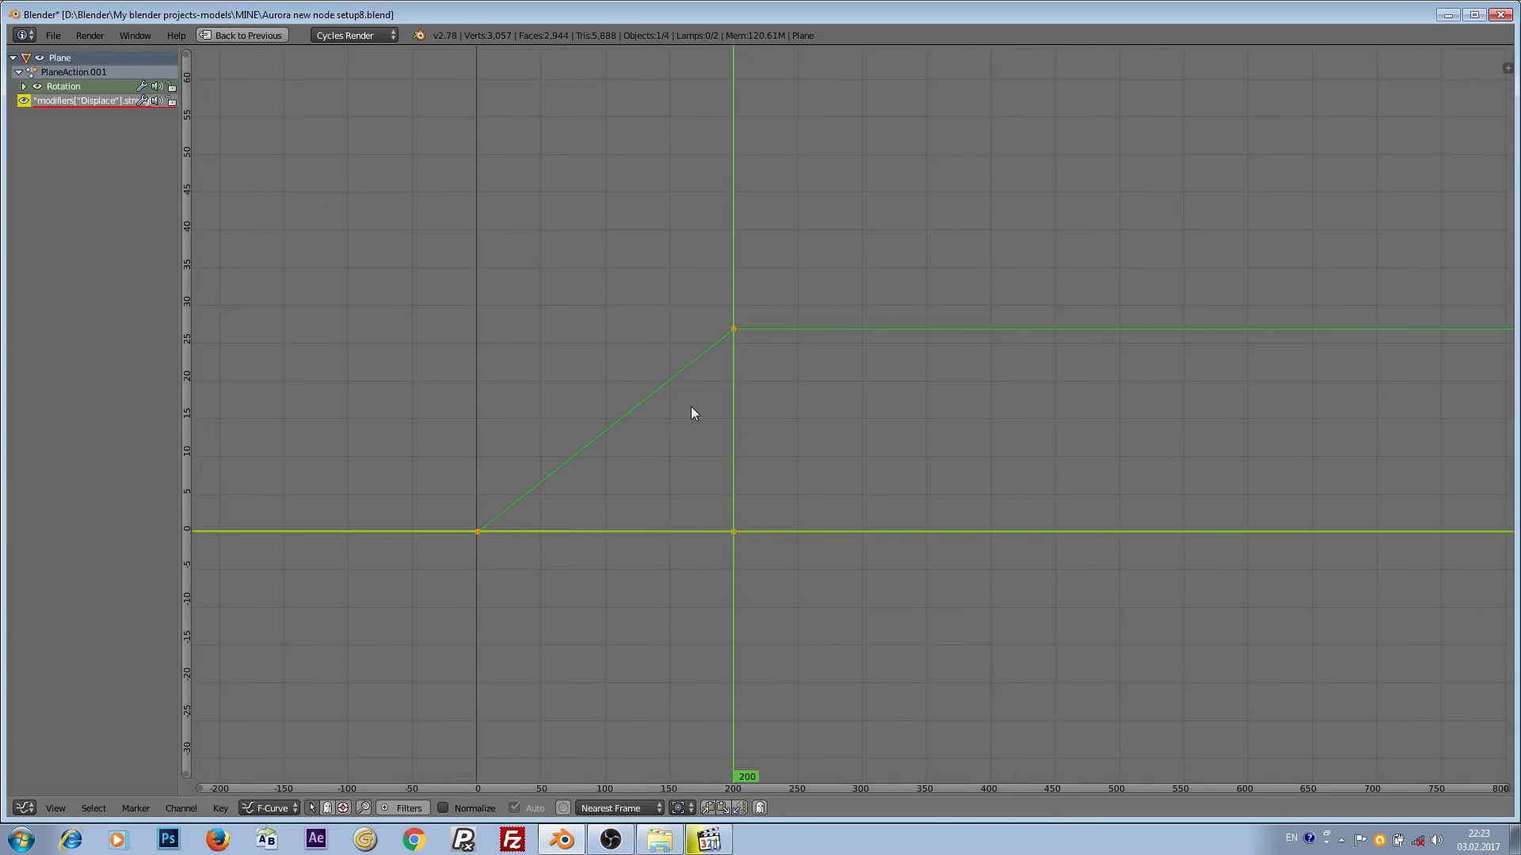
{"action": "key", "text": "t"}
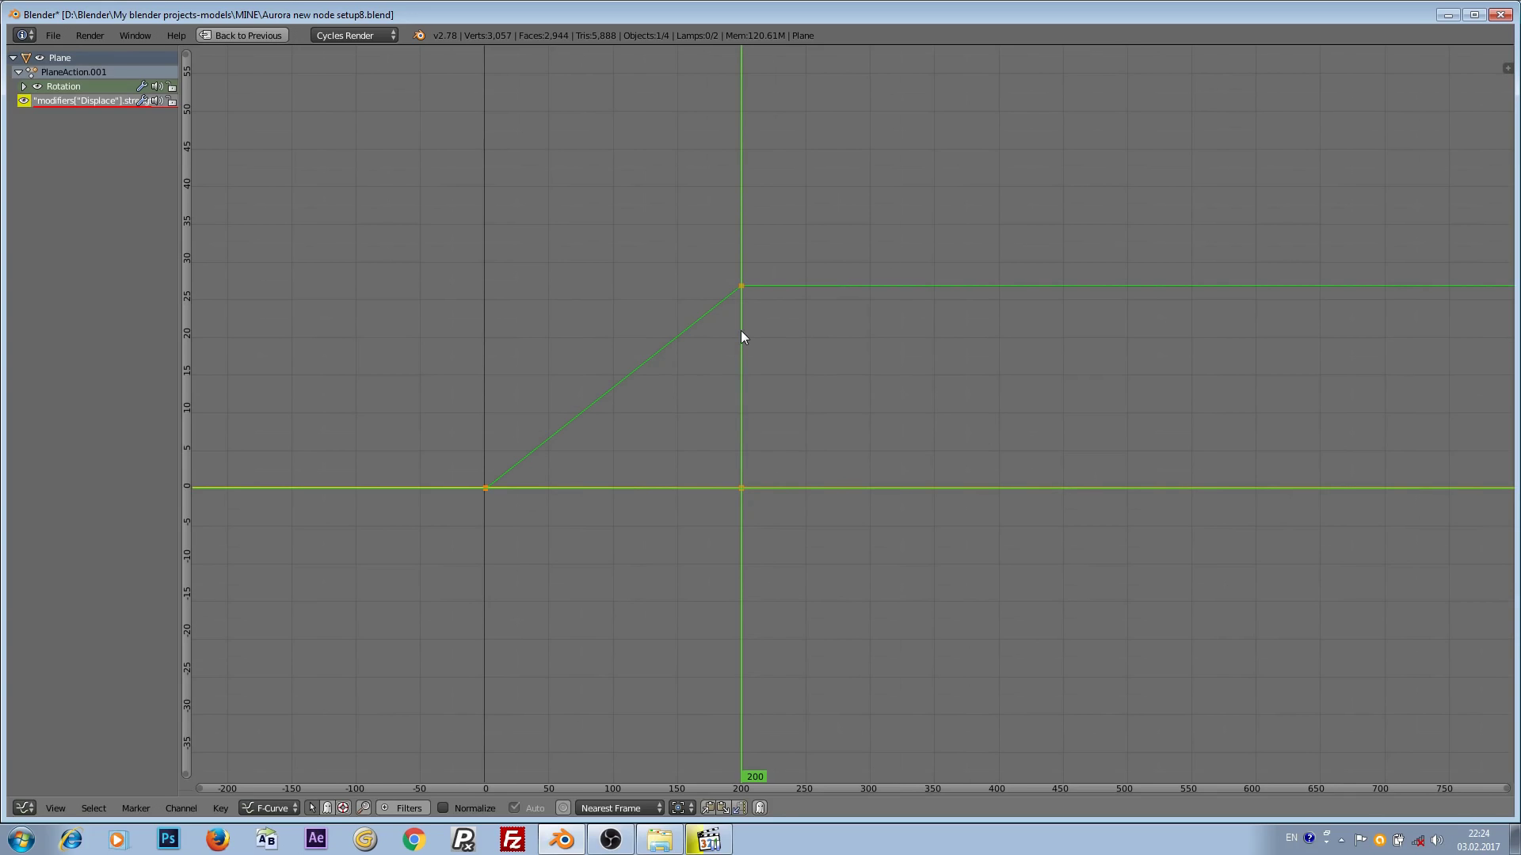
{"action": "key", "text": "ctrl+Up"}
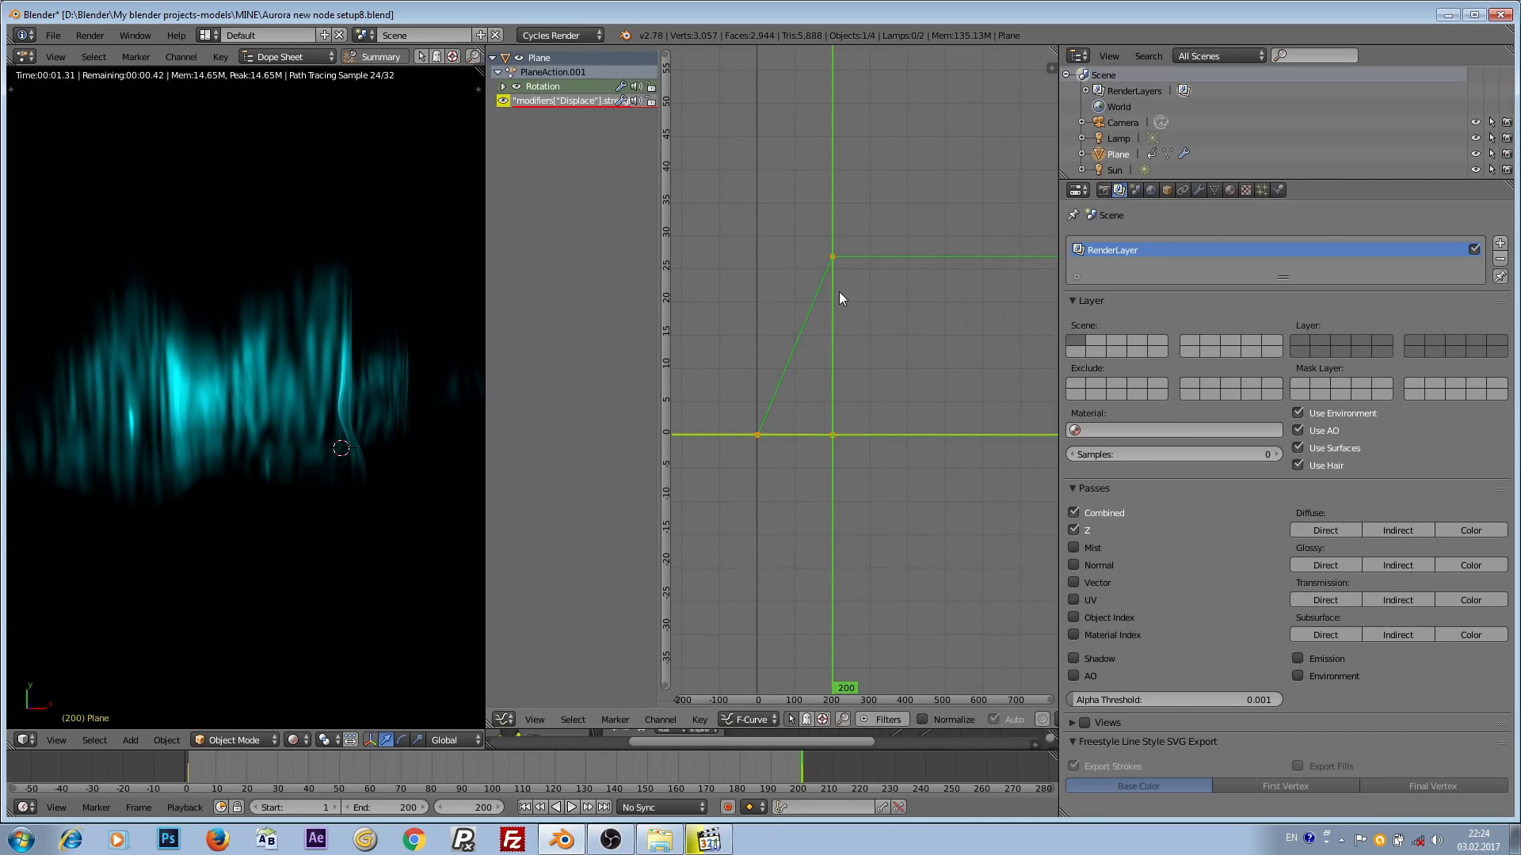
Switch the viewport to Solid shading, rewind to frame 1, and start playback of the wavy plane
{"action": "left_click", "coordinate": [306, 741]}
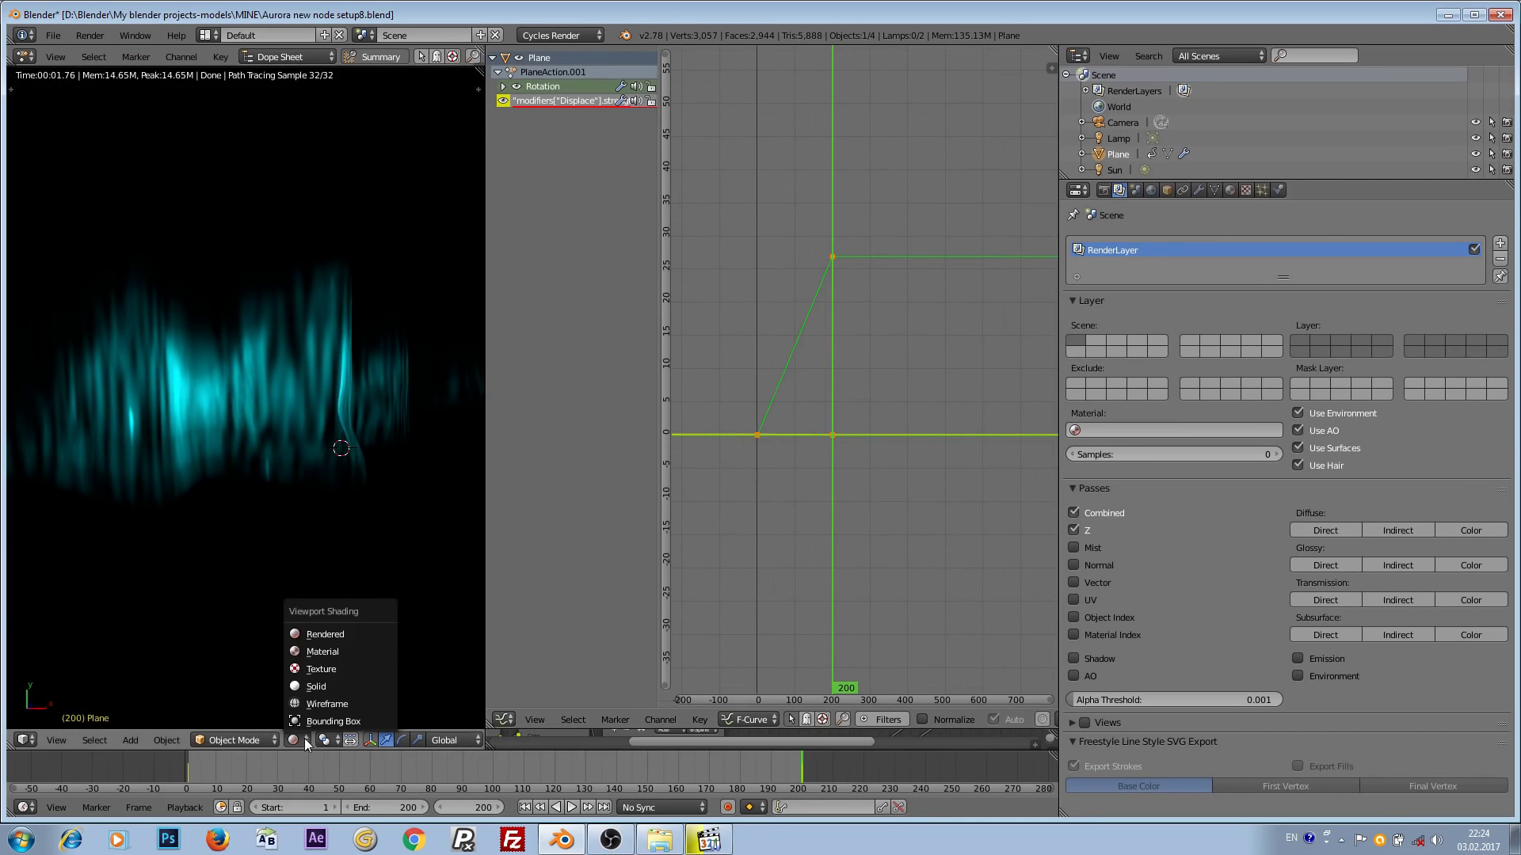
{"action": "left_click", "coordinate": [306, 686]}
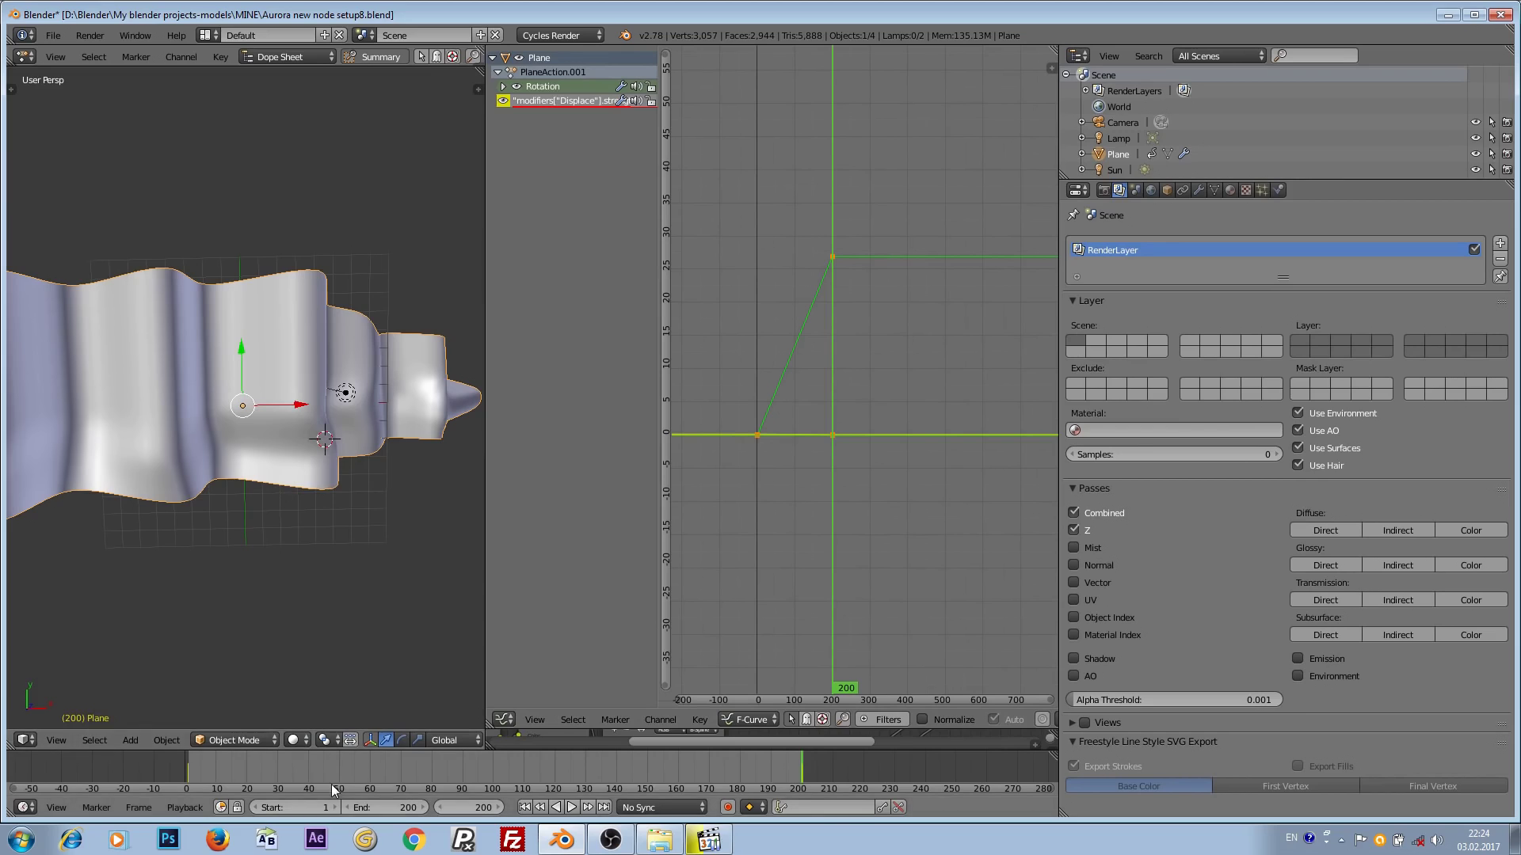
{"action": "left_click", "coordinate": [524, 806]}
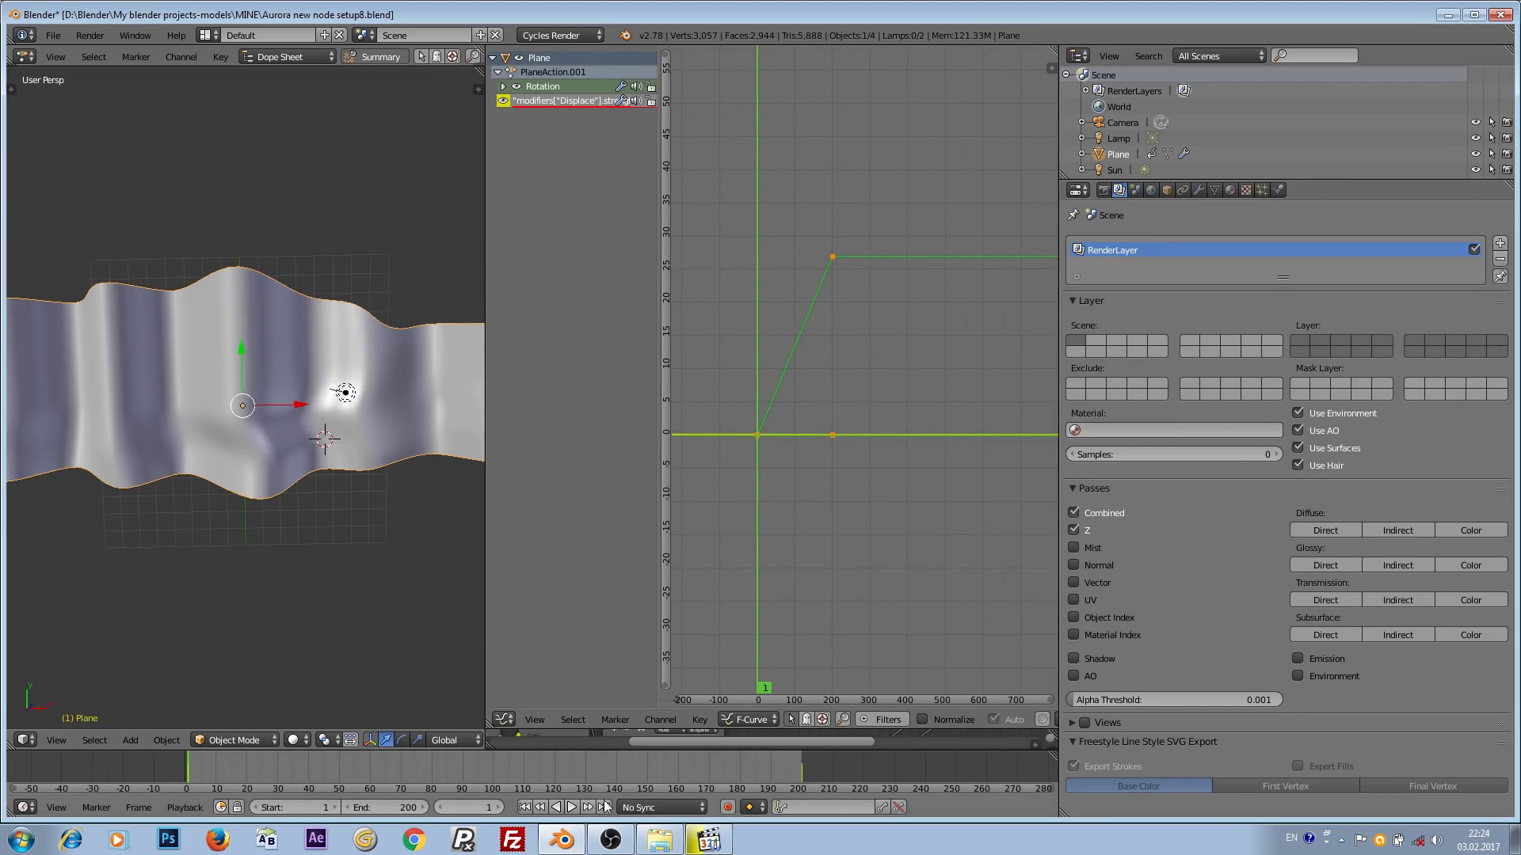
{"action": "left_click", "coordinate": [571, 807]}
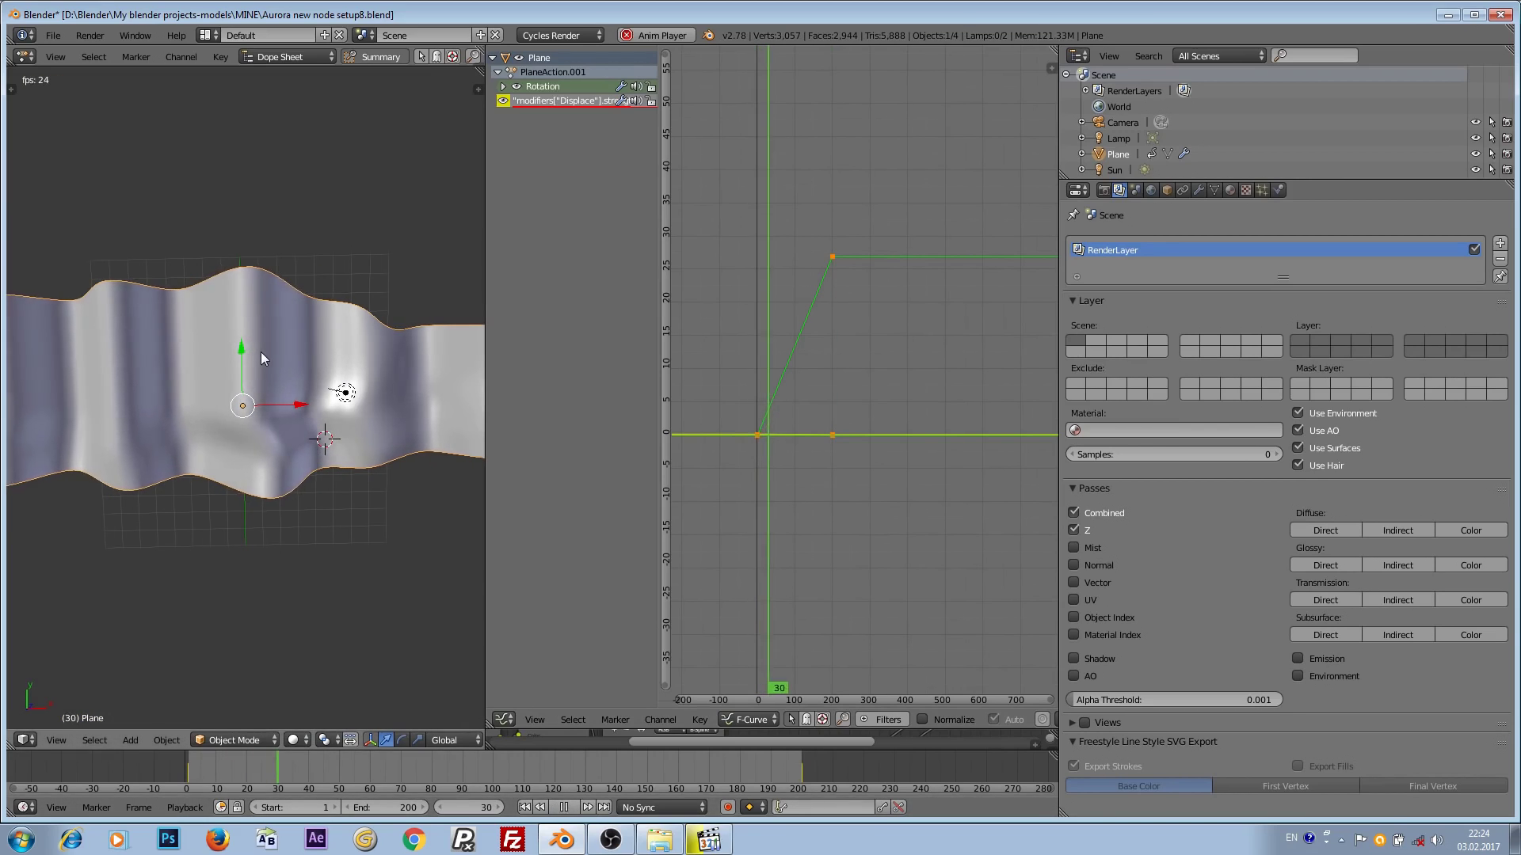